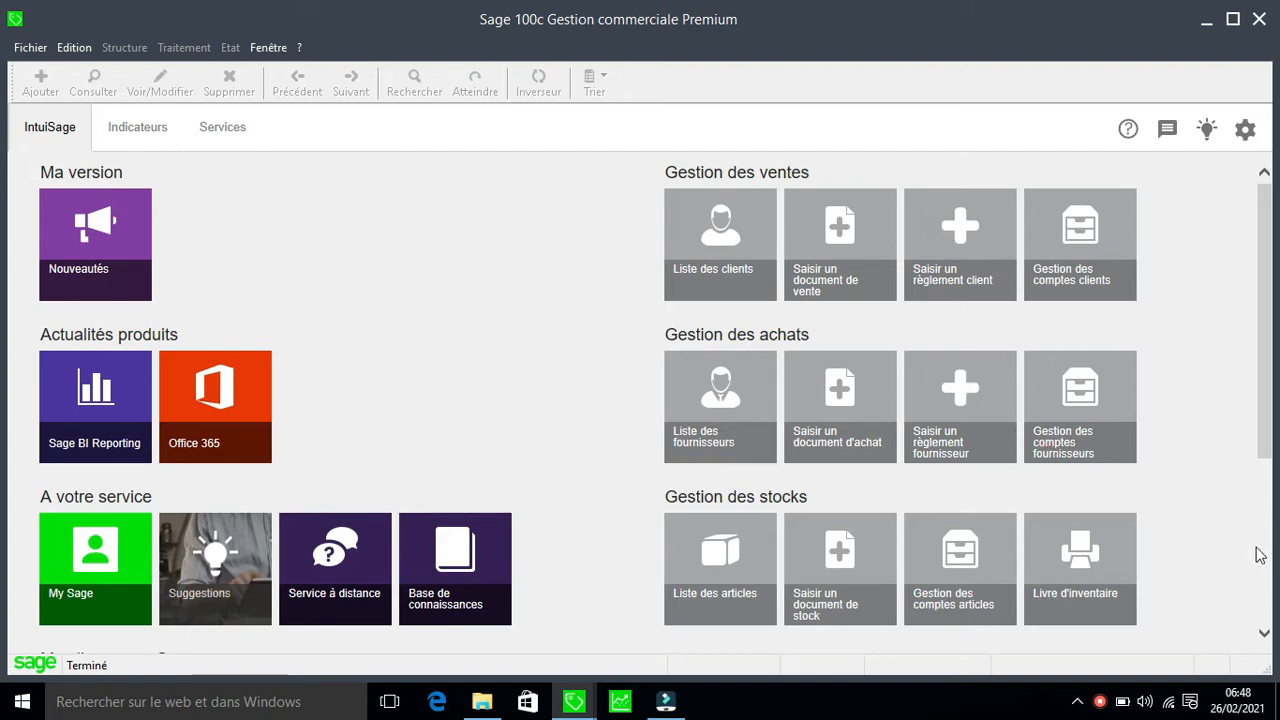
{"action": "scroll", "coordinate": [1259, 555], "scroll_direction": "down", "scroll_amount": 3}
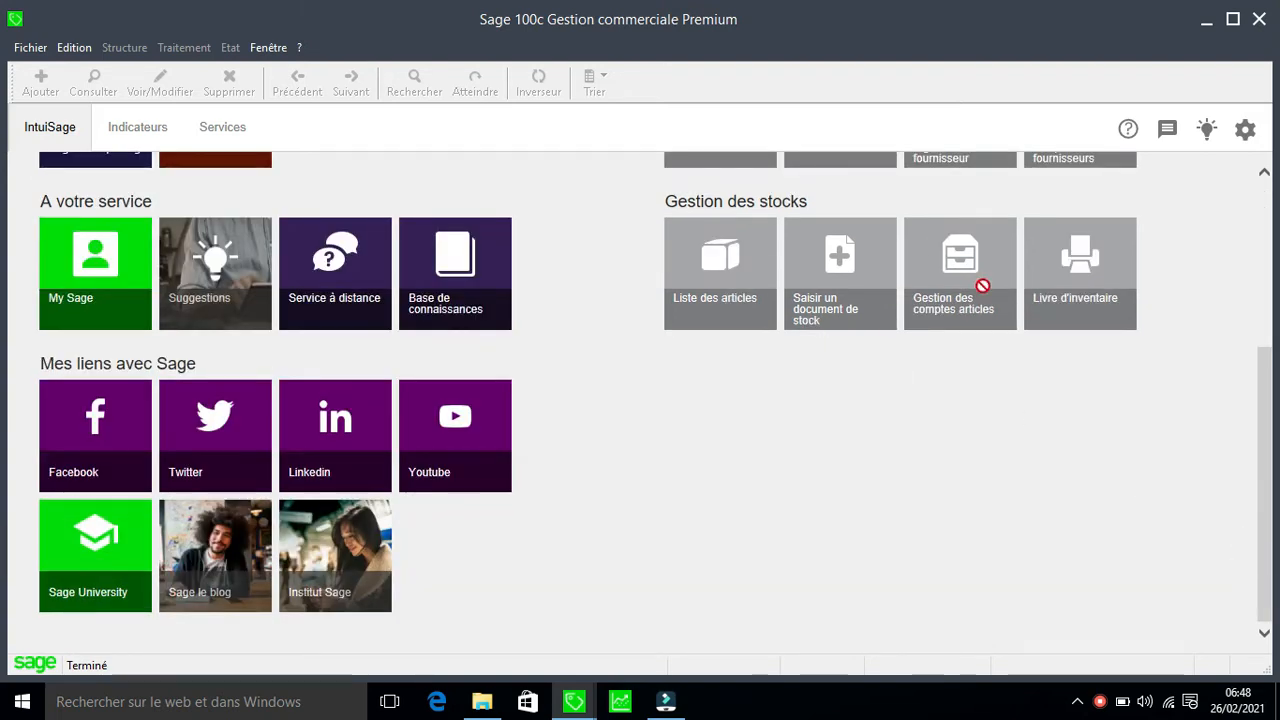
{"action": "scroll", "coordinate": [1264, 190], "scroll_direction": "up", "scroll_amount": 3}
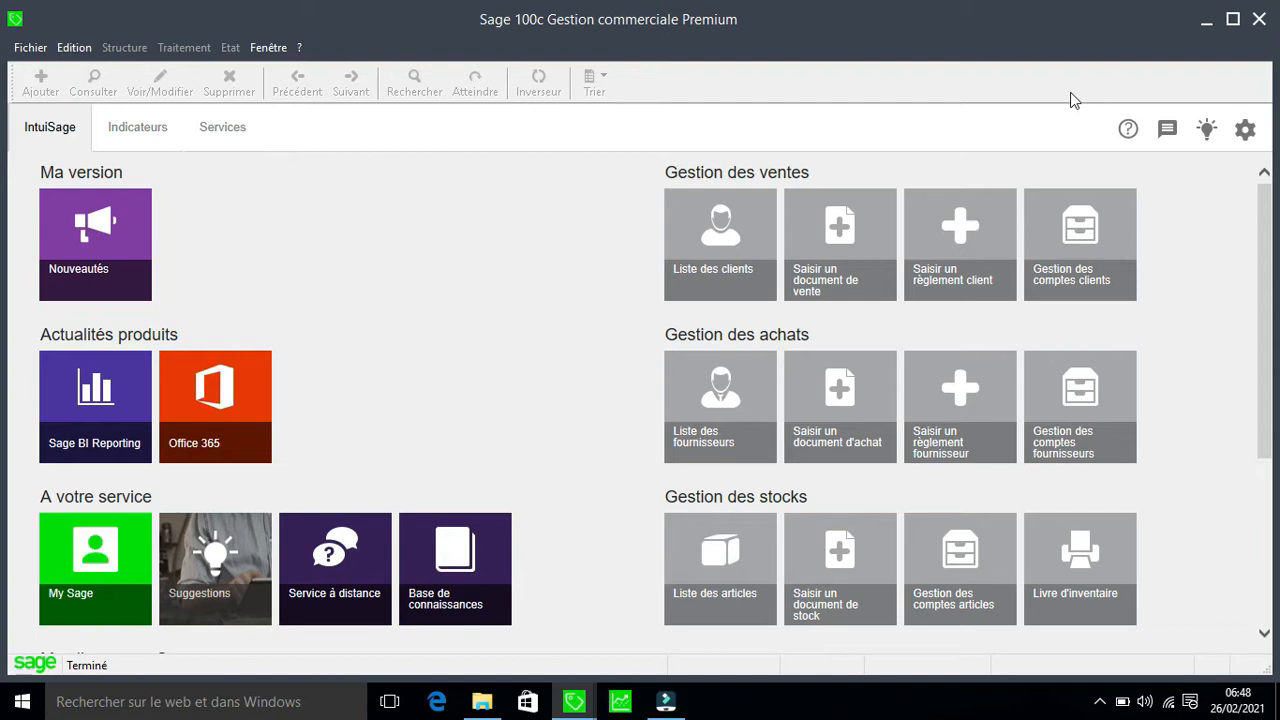
Step: Open the COMPTA commercial file from Documents and log in as administrator with the account password
{"action": "left_click", "coordinate": [30, 50]}
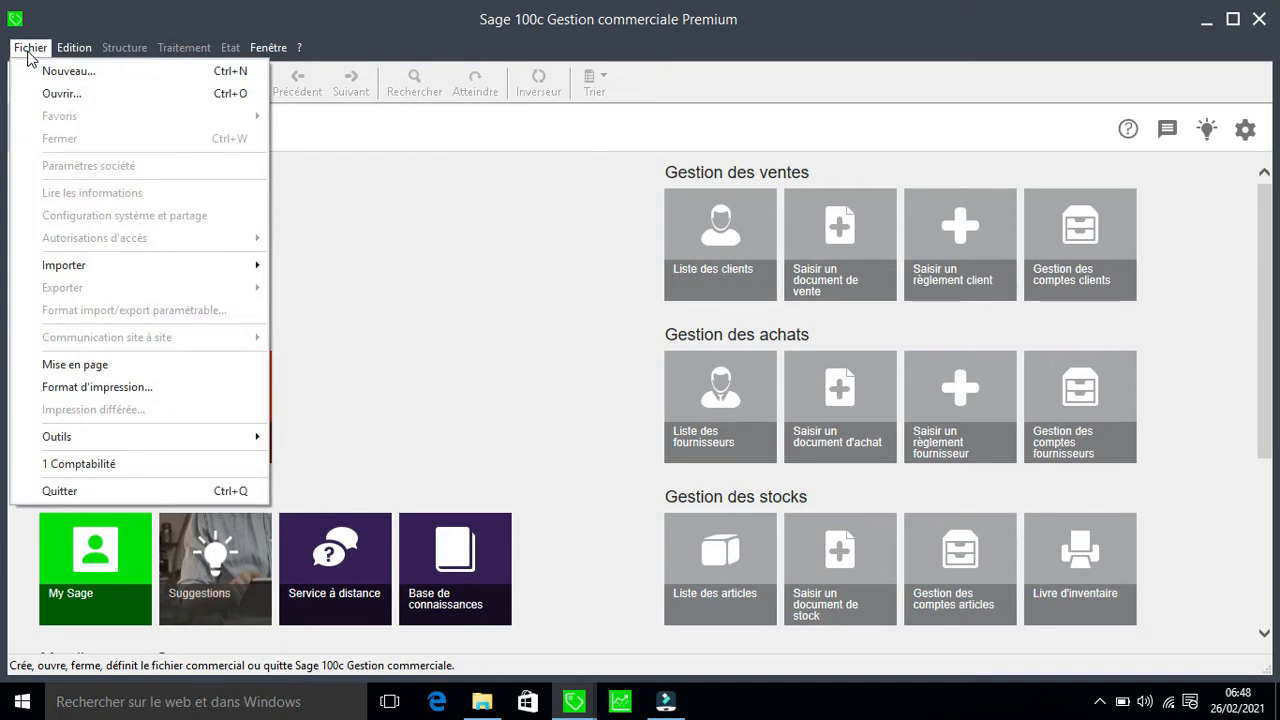
{"action": "left_click", "coordinate": [85, 96]}
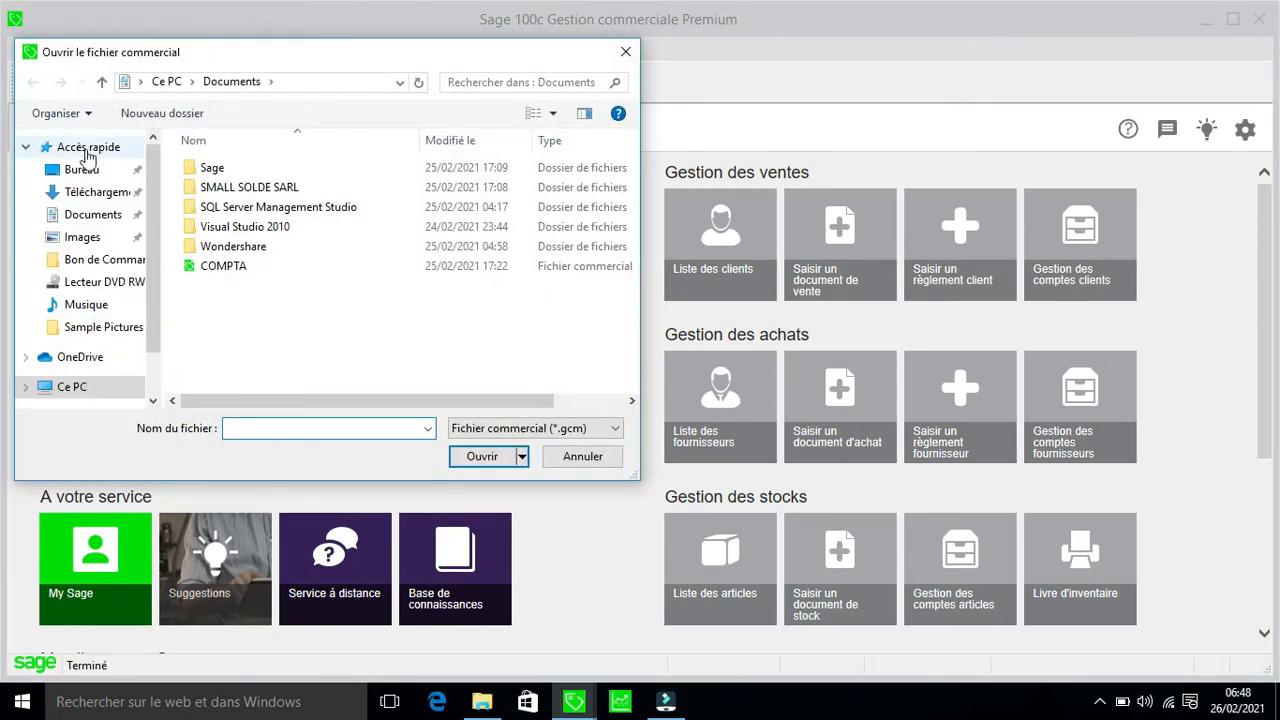
{"action": "left_click", "coordinate": [223, 271]}
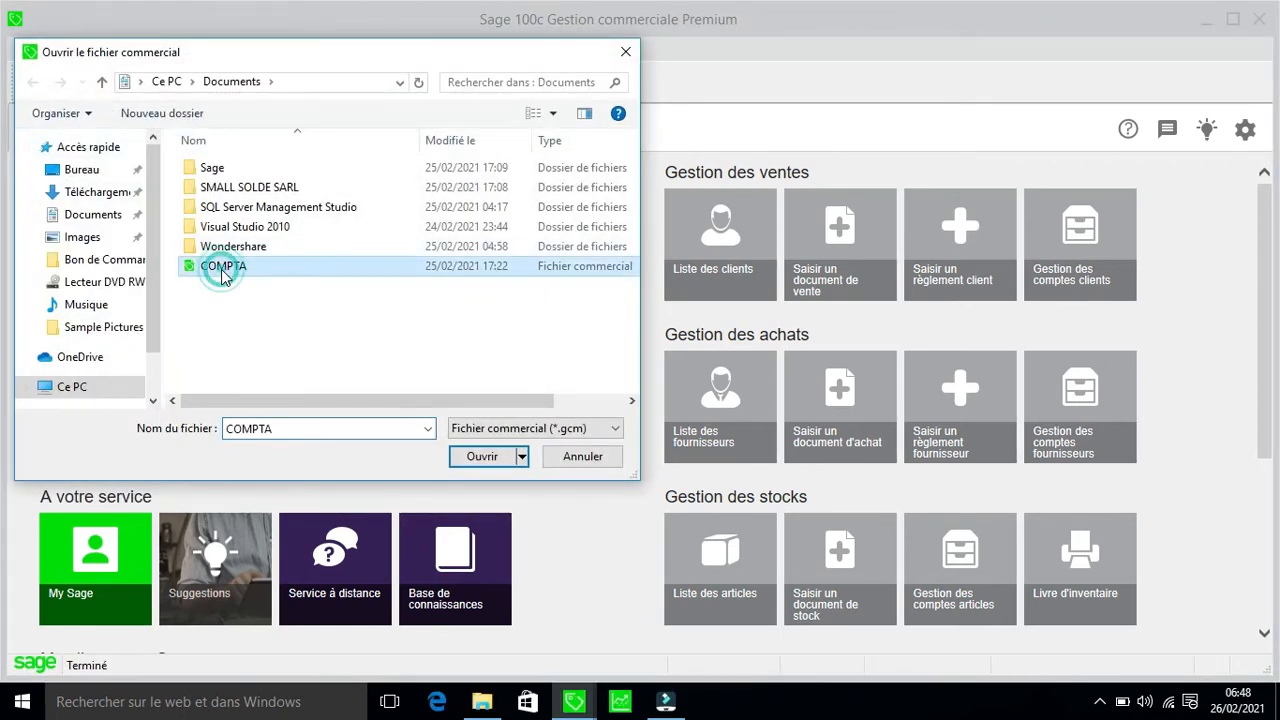
{"action": "left_click", "coordinate": [479, 457]}
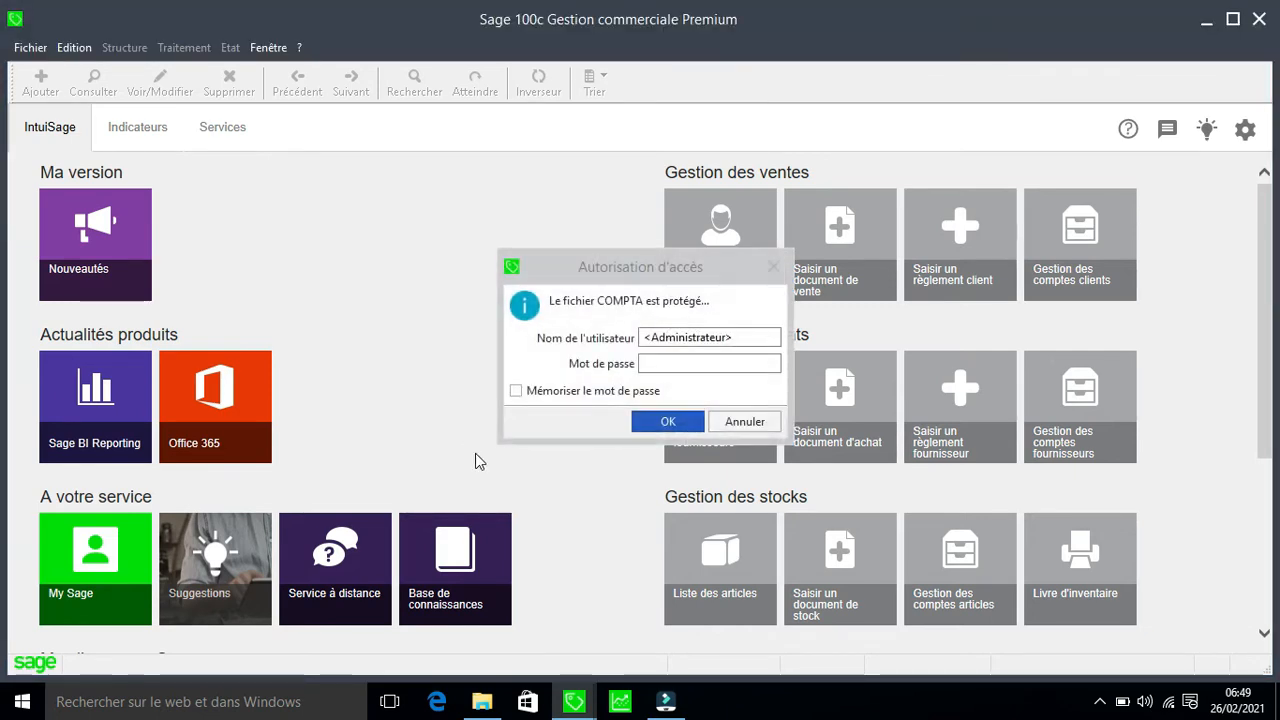
{"action": "left_click", "coordinate": [660, 363]}
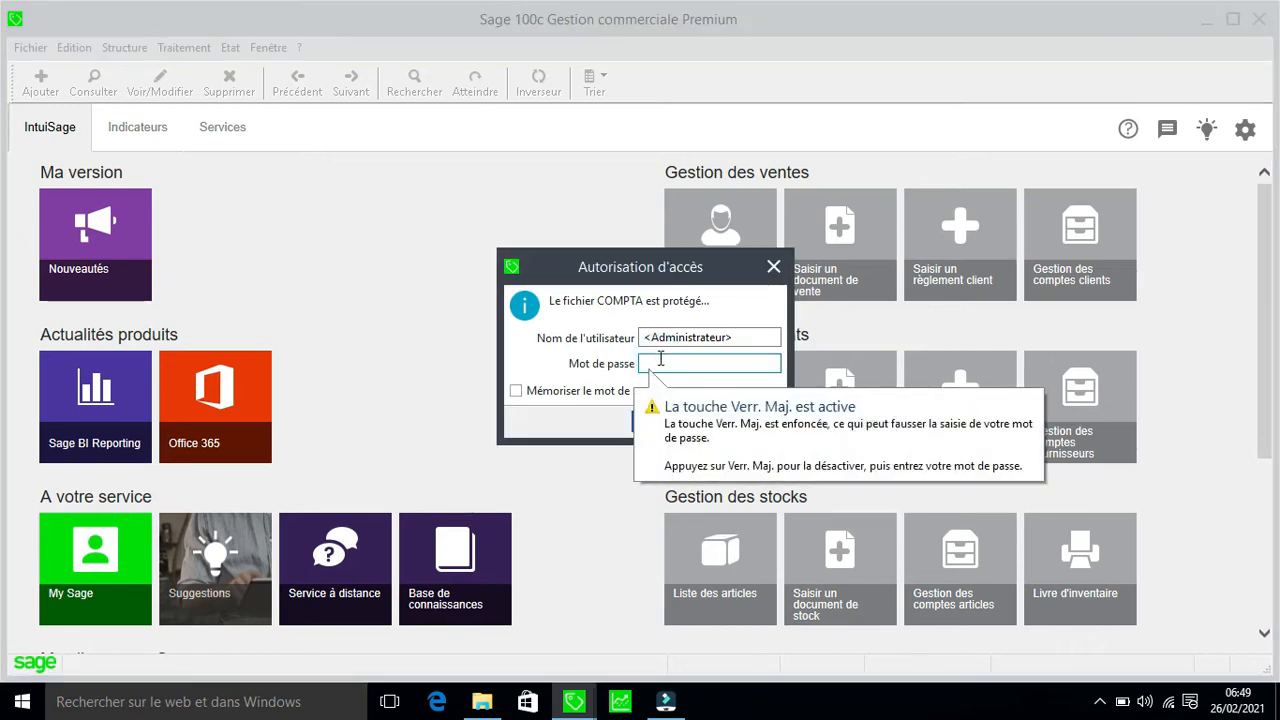
{"action": "key", "text": "Caps_Lock"}
{"action": "type", "text": "••"}
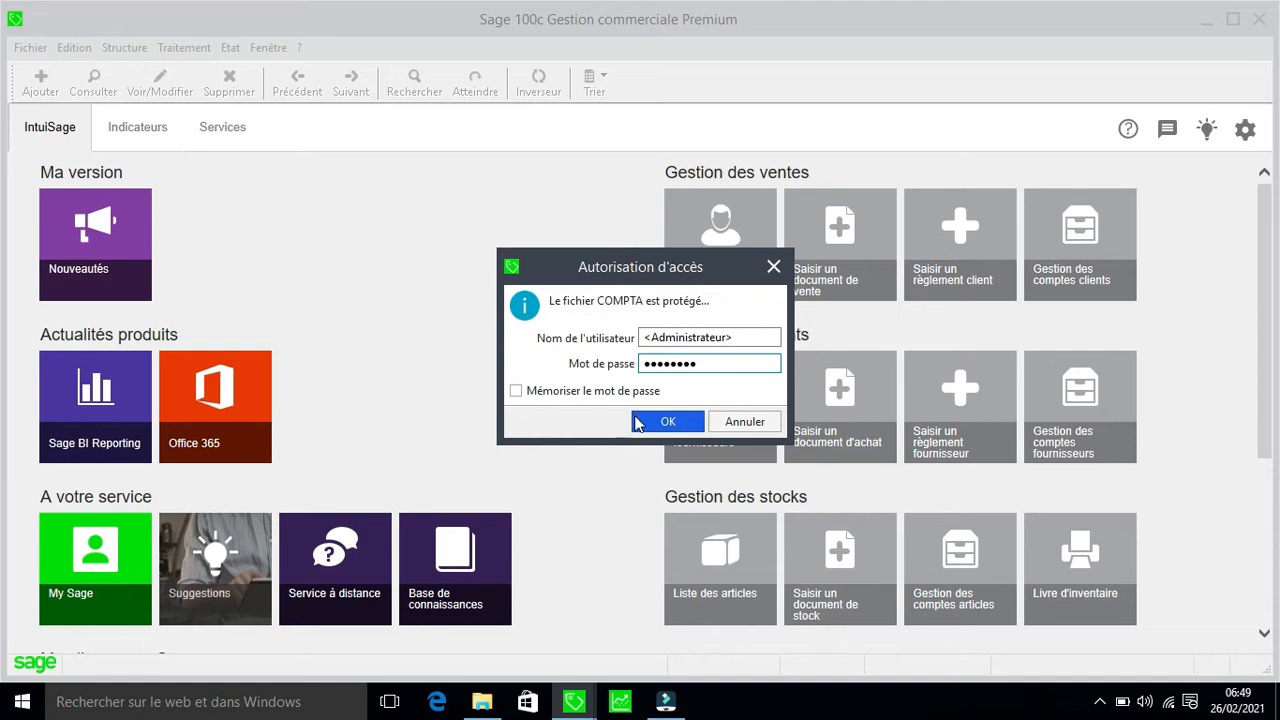
{"action": "left_click", "coordinate": [672, 426]}
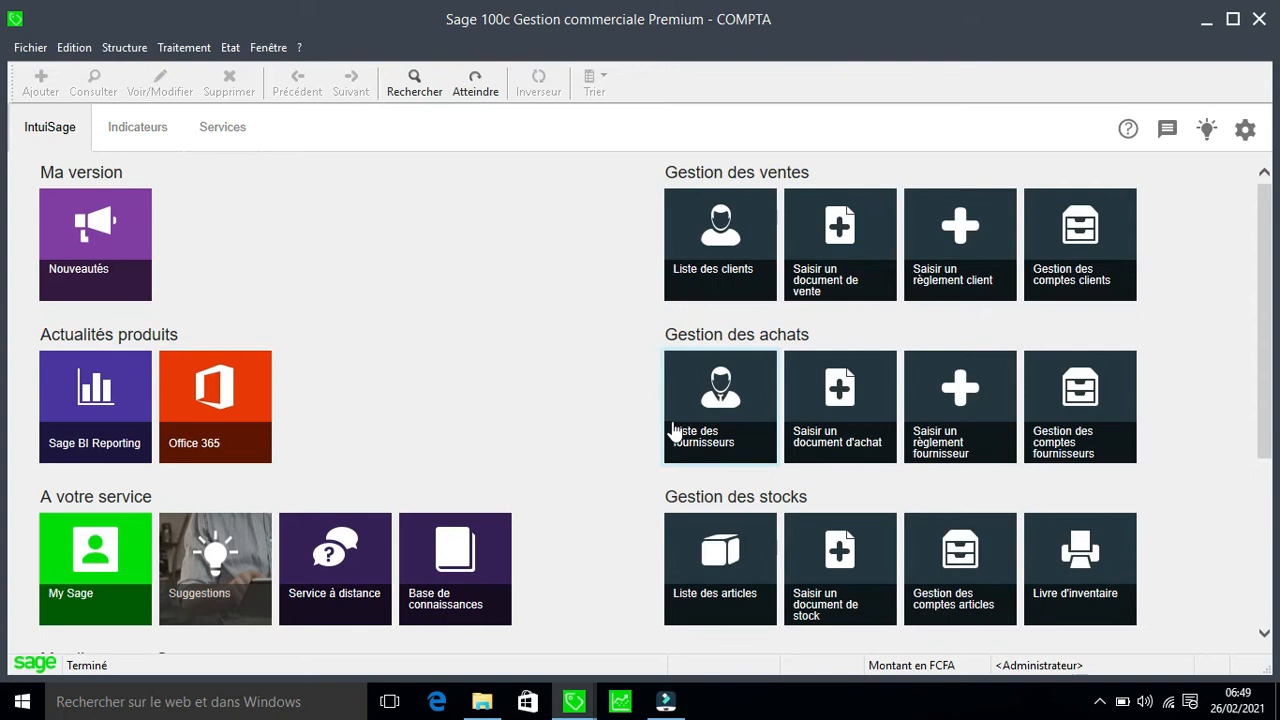
Step: Duplicate the article family MATIERE PREMIERES as a new family with code BOIS and title BOISSONS
{"action": "left_click", "coordinate": [125, 50]}
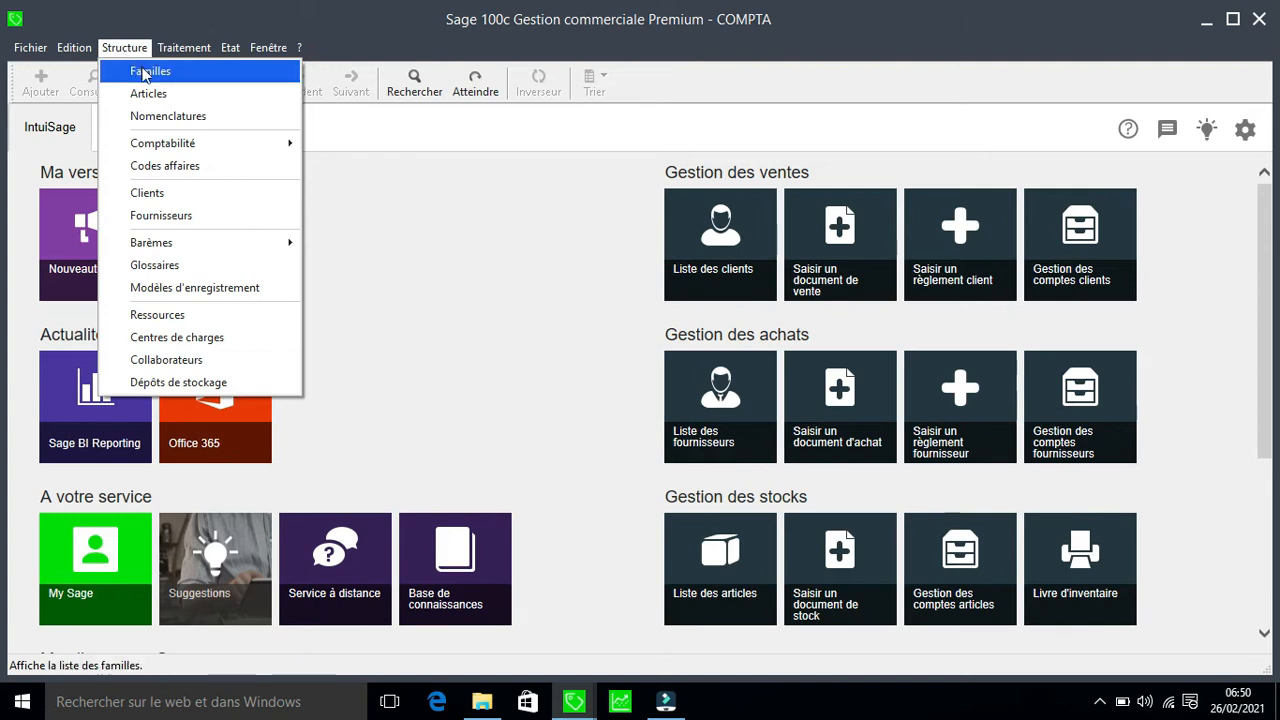
{"action": "left_click", "coordinate": [156, 73]}
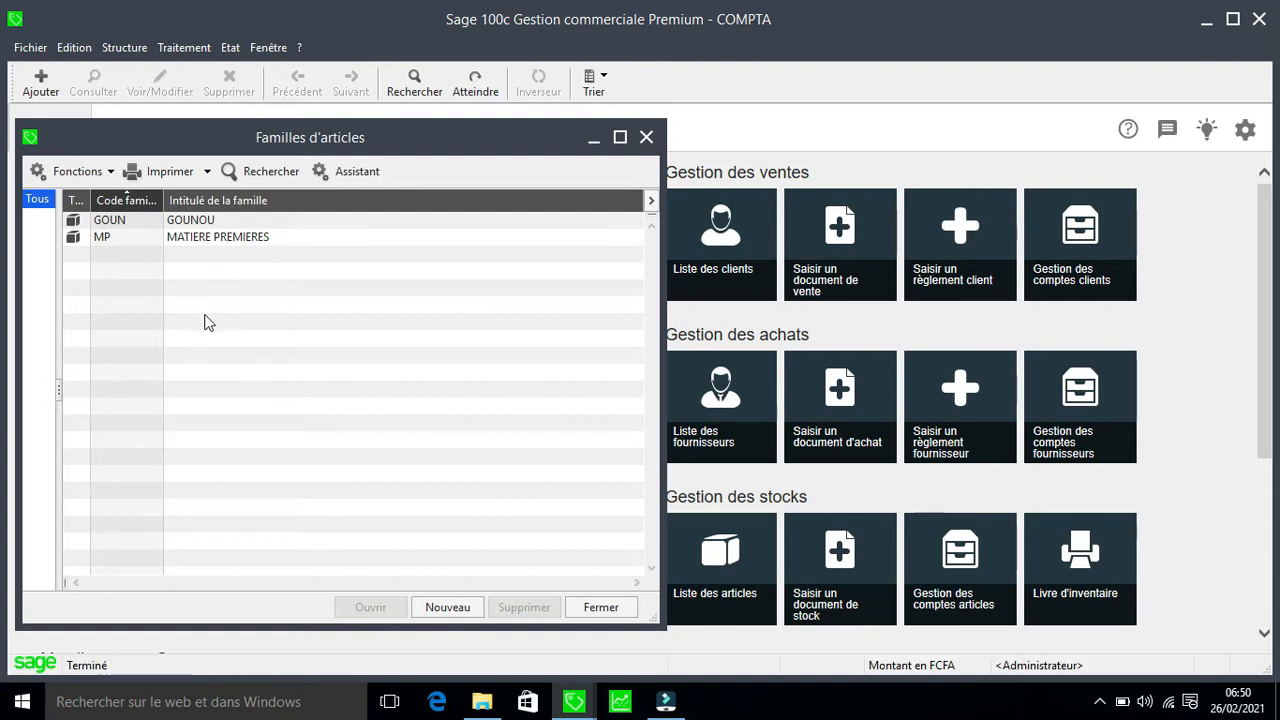
{"action": "double_click", "coordinate": [230, 240]}
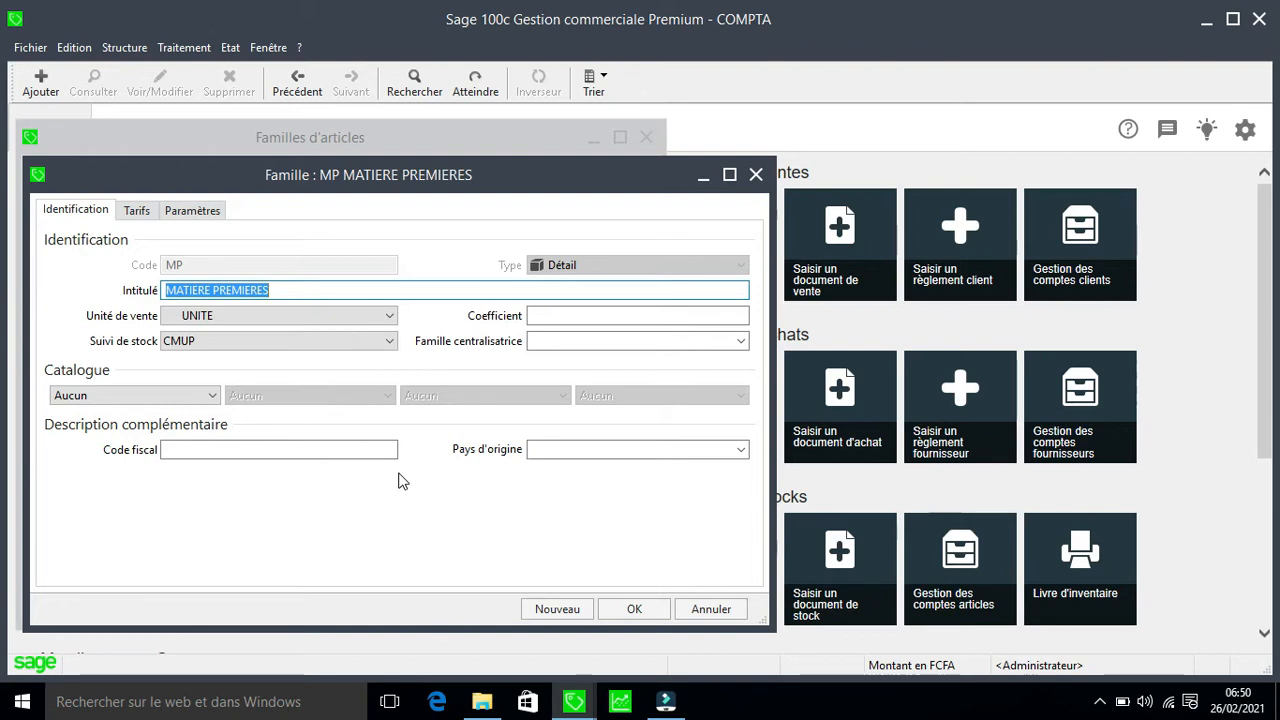
{"action": "key", "text": "ctrl+d"}
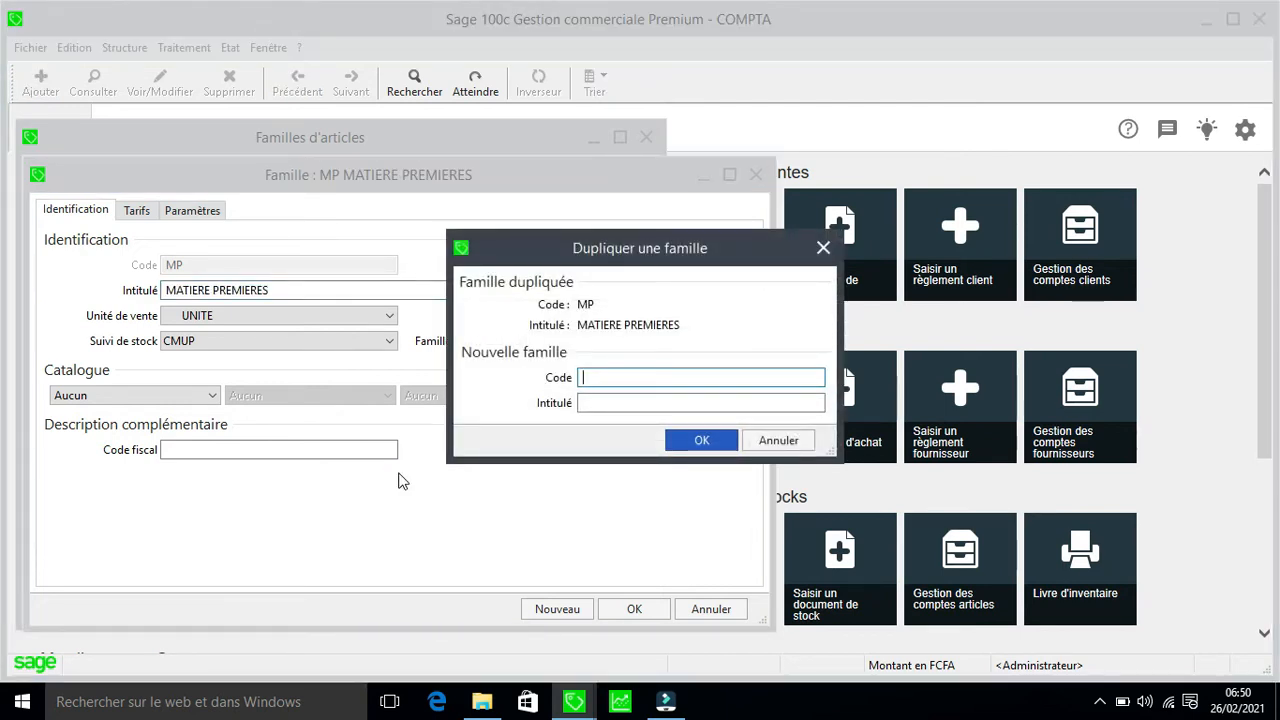
{"action": "type", "text": "OIS"}
{"action": "key", "text": "Tab"}
{"action": "type", "text": "BOISSONS"}
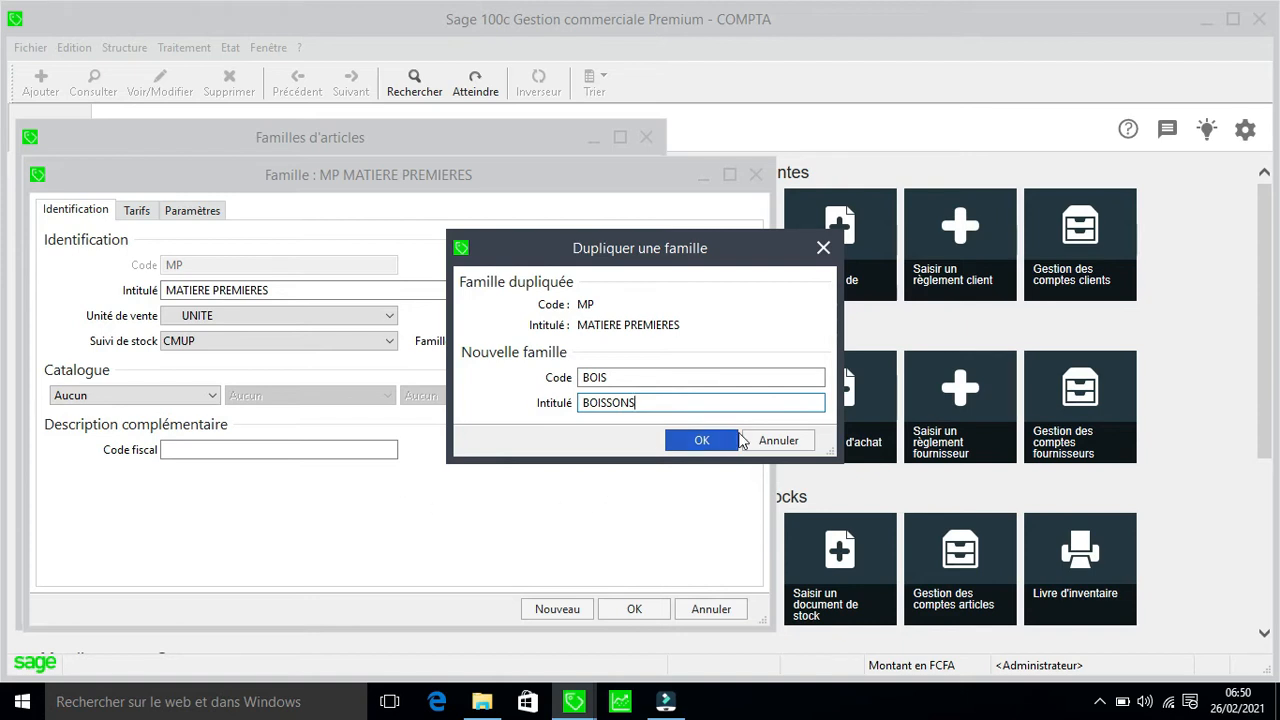
{"action": "left_click", "coordinate": [703, 441]}
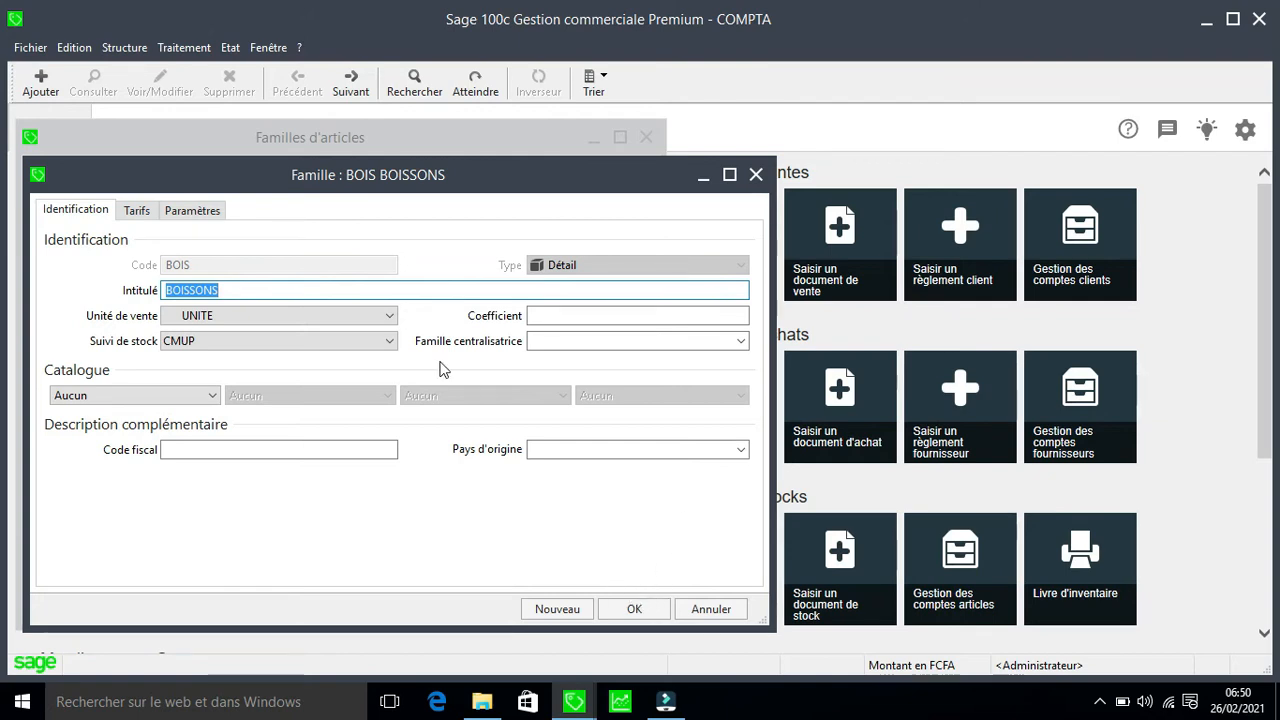
Step: Save the BOISSONS family with UNITE kept as its sales unit and close the family list
{"action": "left_click", "coordinate": [393, 315]}
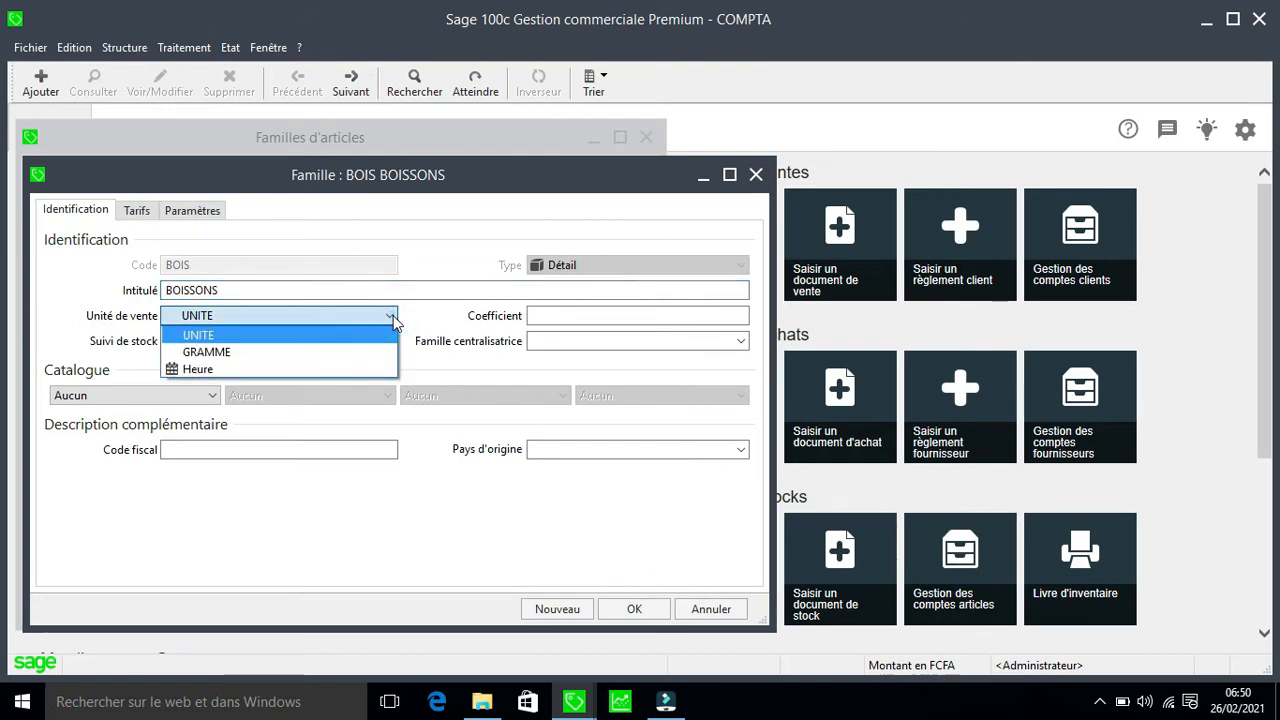
{"action": "left_click", "coordinate": [393, 318]}
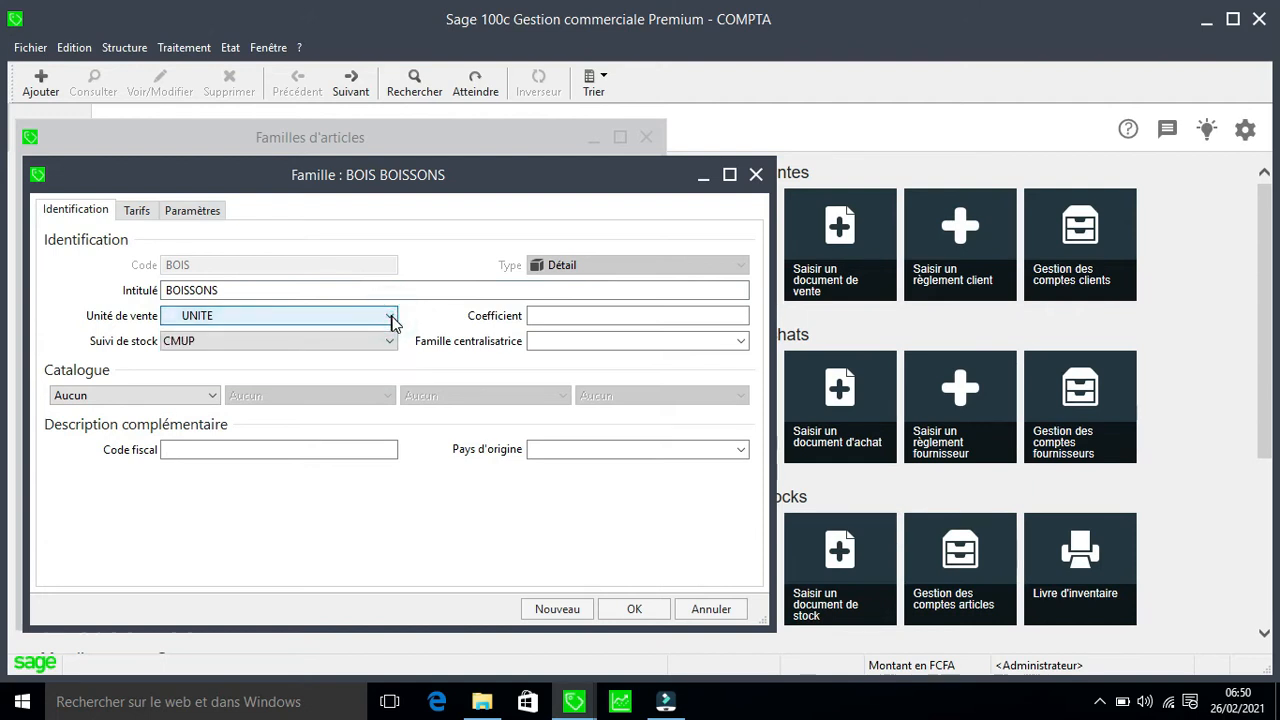
{"action": "left_click", "coordinate": [630, 609]}
{"action": "left_click", "coordinate": [626, 609]}
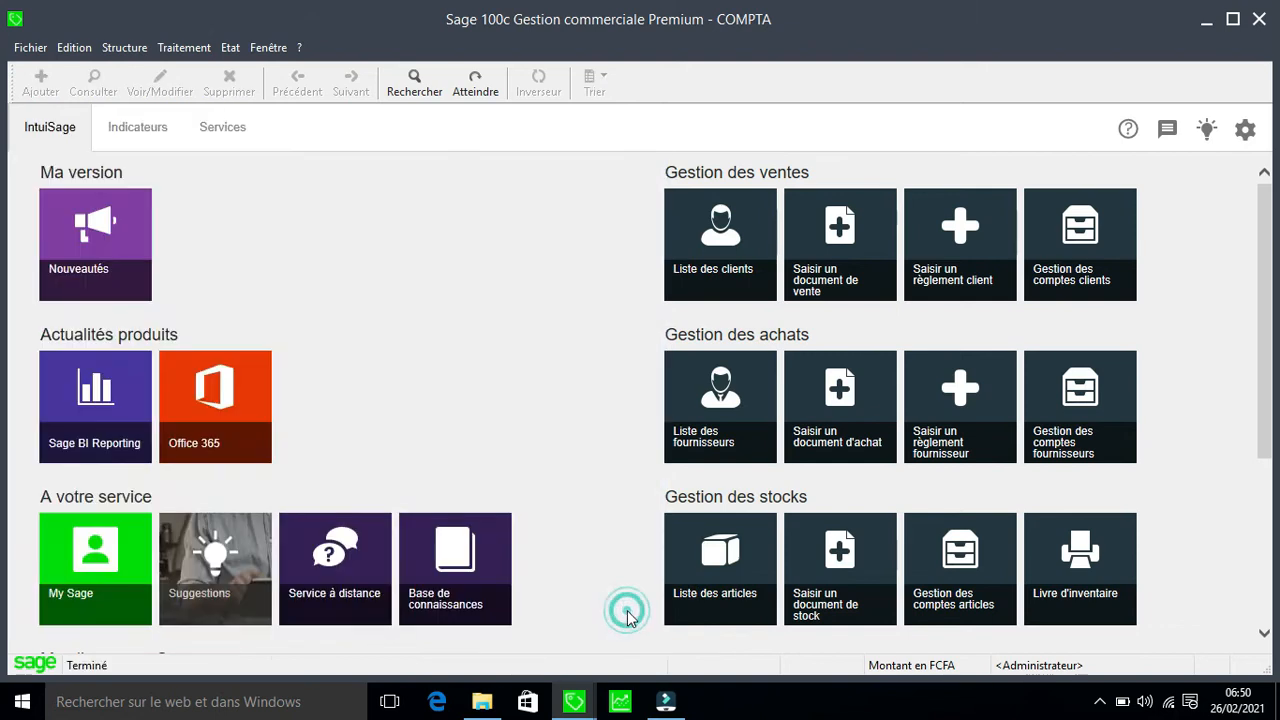
Step: Open the article list and view the record of the article GOUNOU FAMILY 400G
{"action": "left_click", "coordinate": [120, 50]}
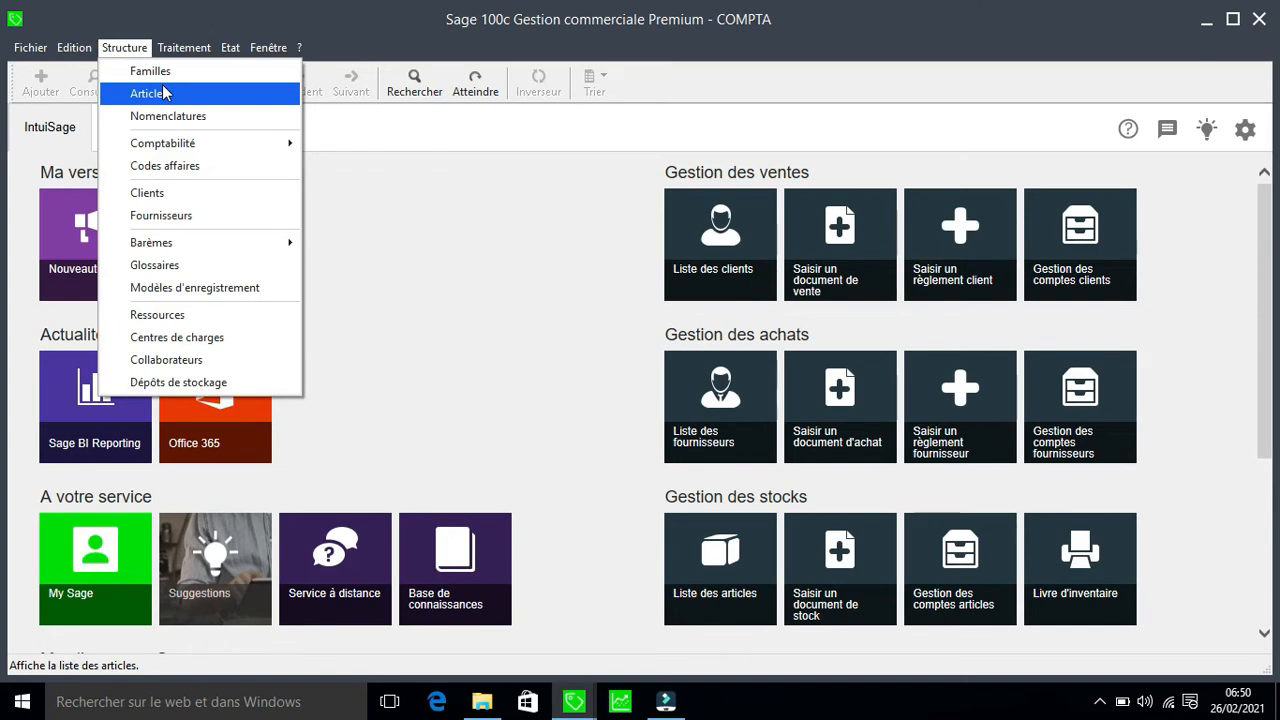
{"action": "left_click", "coordinate": [163, 93]}
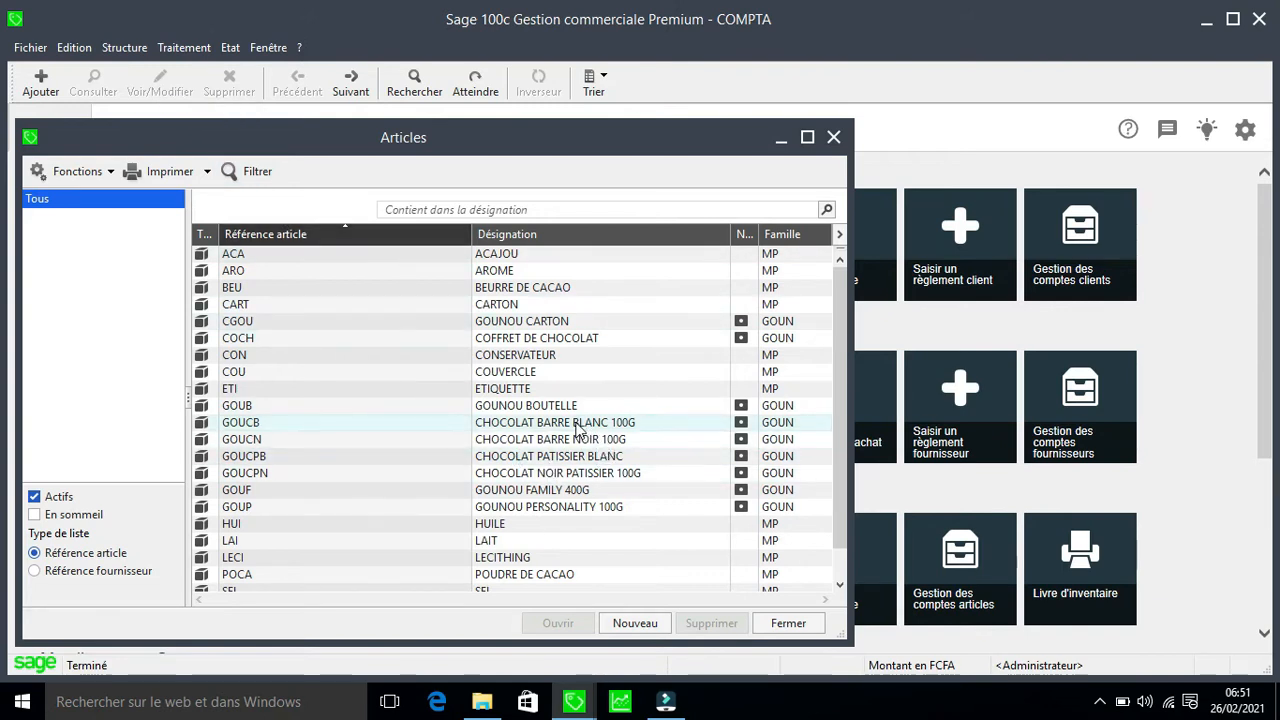
{"action": "left_click", "coordinate": [598, 490]}
{"action": "double_click", "coordinate": [598, 490]}
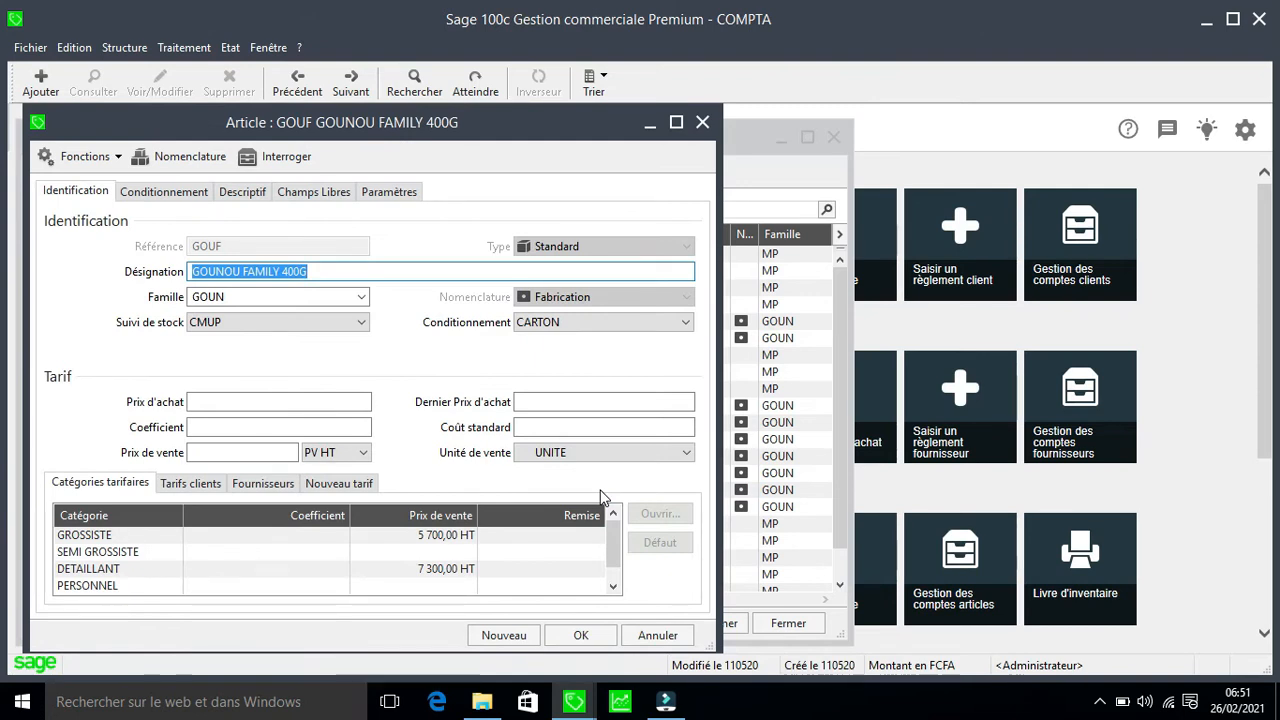
{"action": "left_click", "coordinate": [704, 122]}
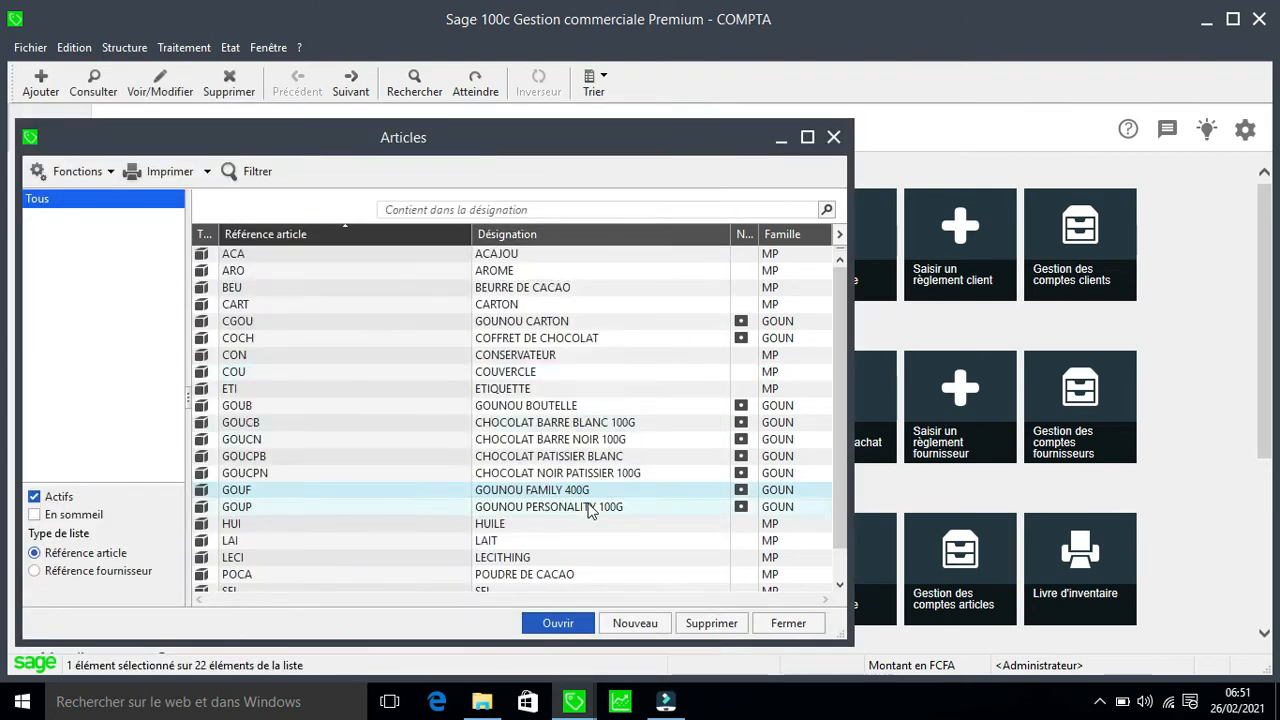
Step: Duplicate the article LAIT as a new article with reference BEN66 and designation BENINOISE 66
{"action": "double_click", "coordinate": [572, 541]}
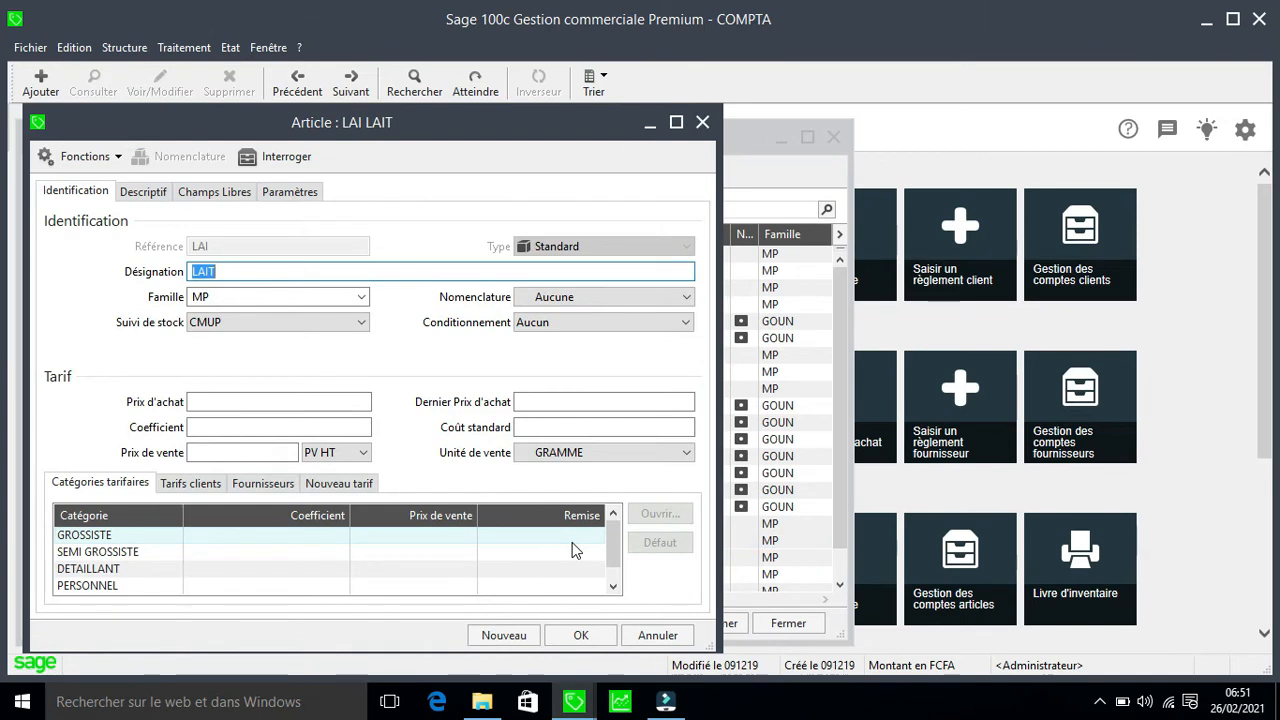
{"action": "key", "text": "ctrl+d"}
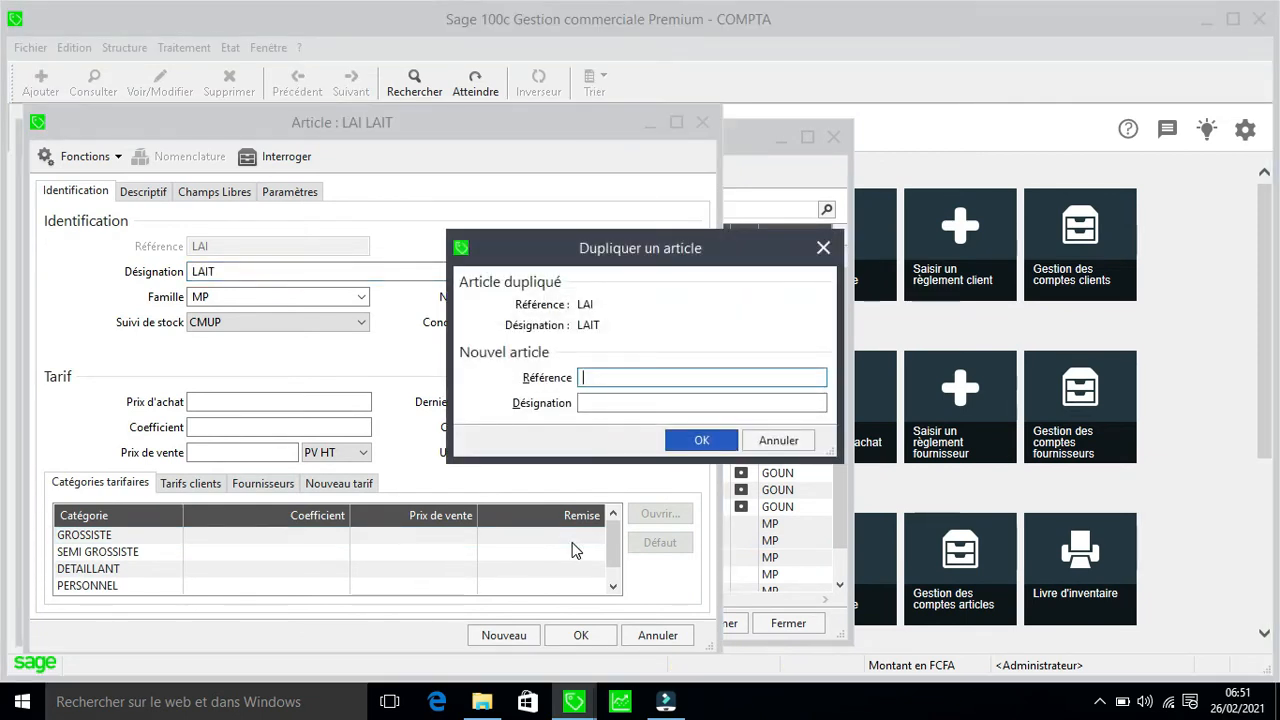
{"action": "type", "text": "N"}
{"action": "key", "text": "BackSpace"}
{"action": "type", "text": "BEN66"}
{"action": "key", "text": "Tab"}
{"action": "type", "text": "BEN"}
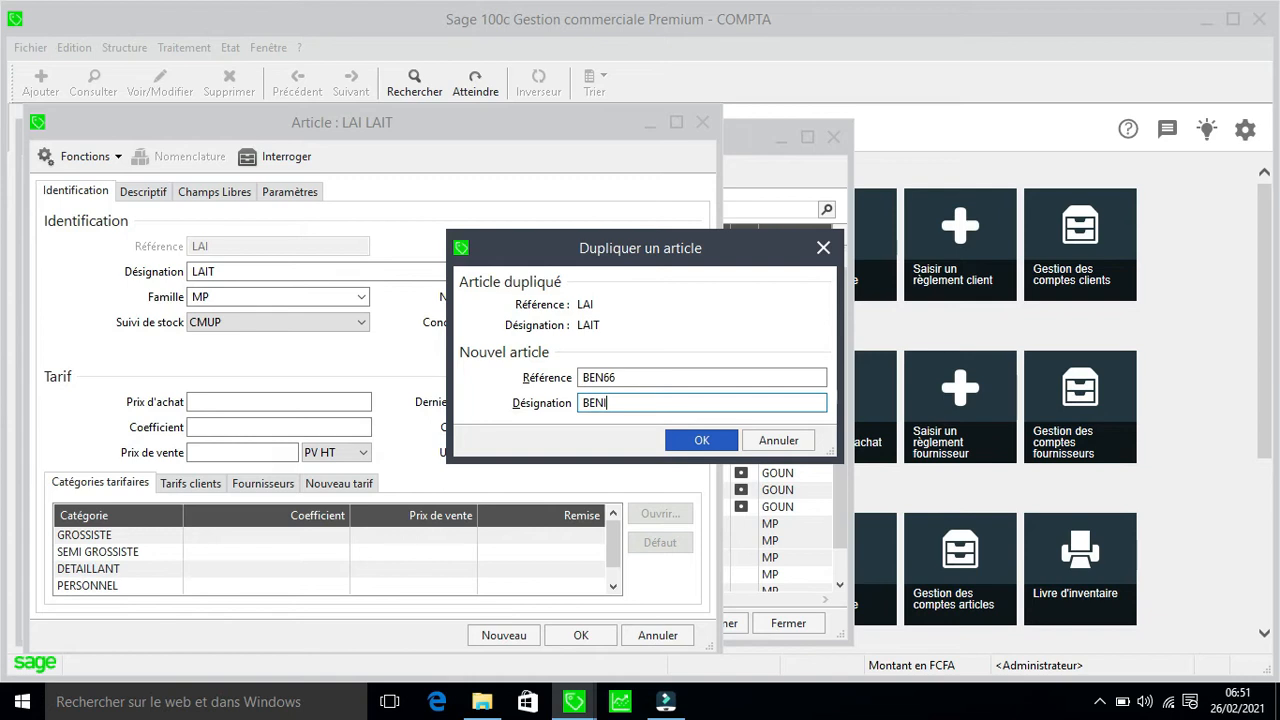
{"action": "type", "text": "INOISE 66"}
{"action": "left_click", "coordinate": [711, 453]}
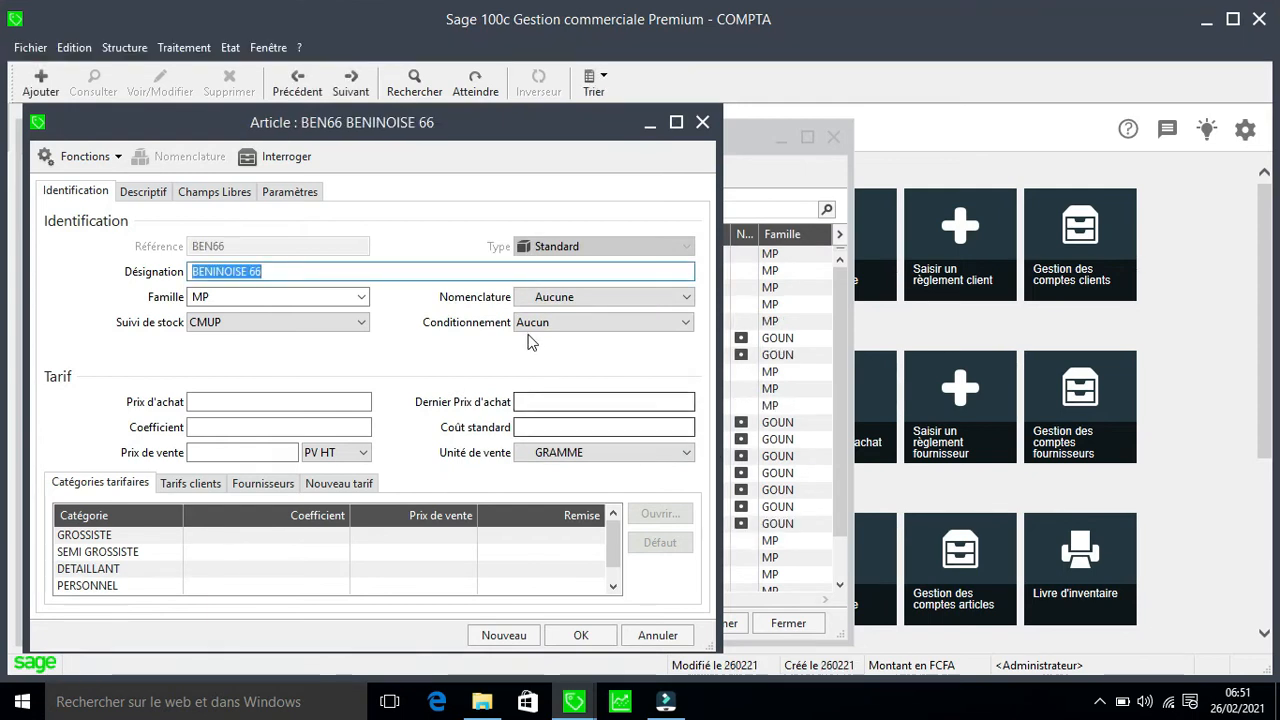
Step: Assign the article BENINOISE 66 to the BOIS family
{"action": "left_click", "coordinate": [360, 298]}
{"action": "left_click", "coordinate": [331, 302]}
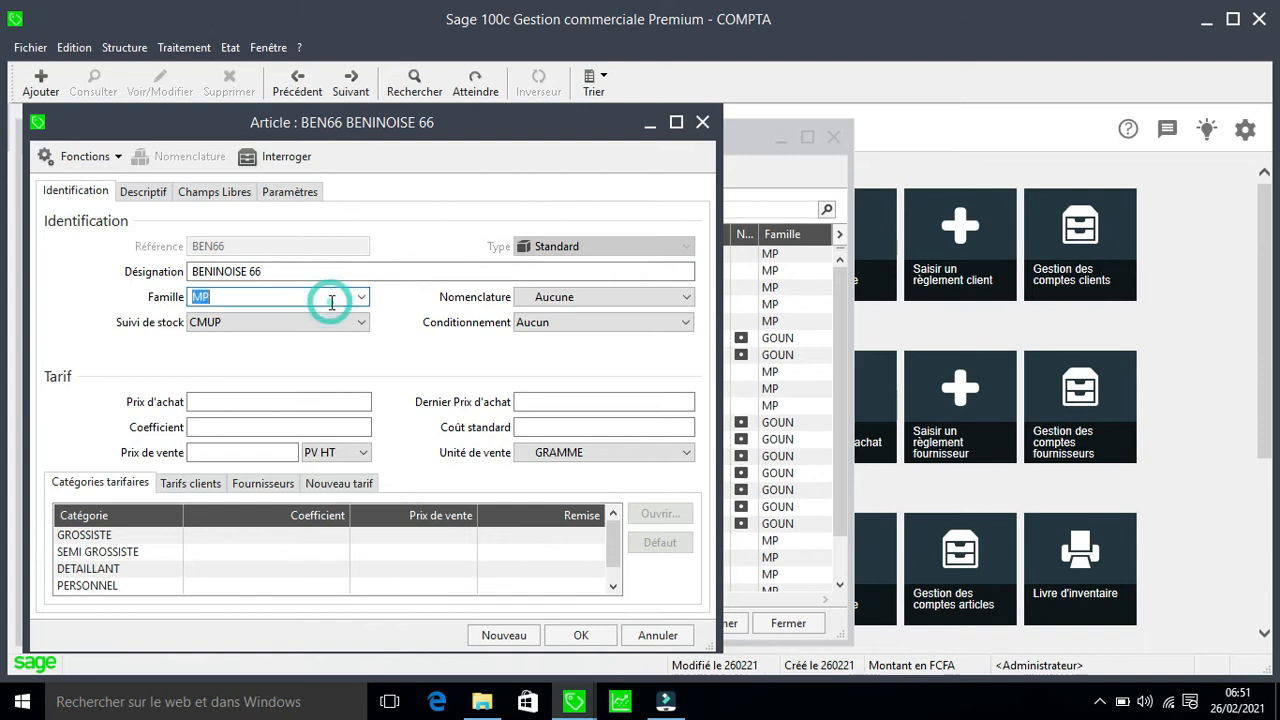
{"action": "key", "text": "BackSpace"}
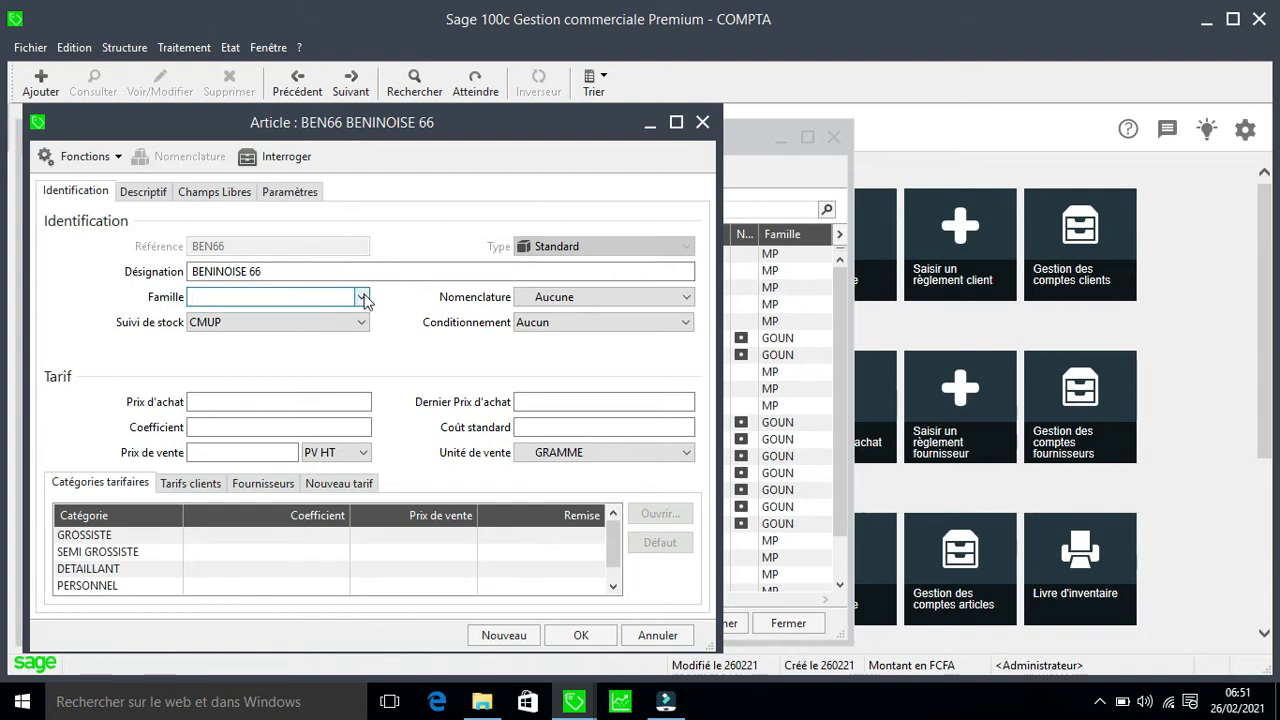
{"action": "left_click", "coordinate": [361, 297]}
{"action": "left_click", "coordinate": [330, 266]}
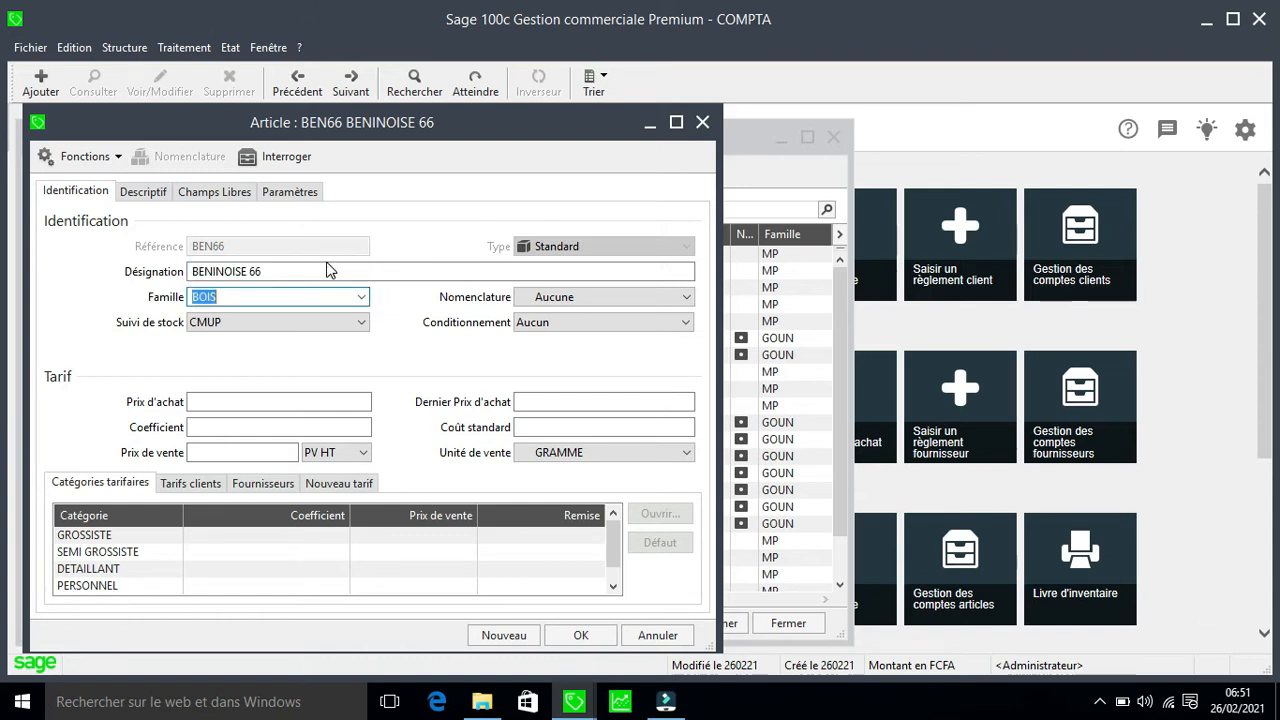
Step: Set the GROSSISTE category sales price of BENINOISE 66 to 5600 HT
{"action": "left_click", "coordinate": [268, 552]}
{"action": "left_click", "coordinate": [274, 539]}
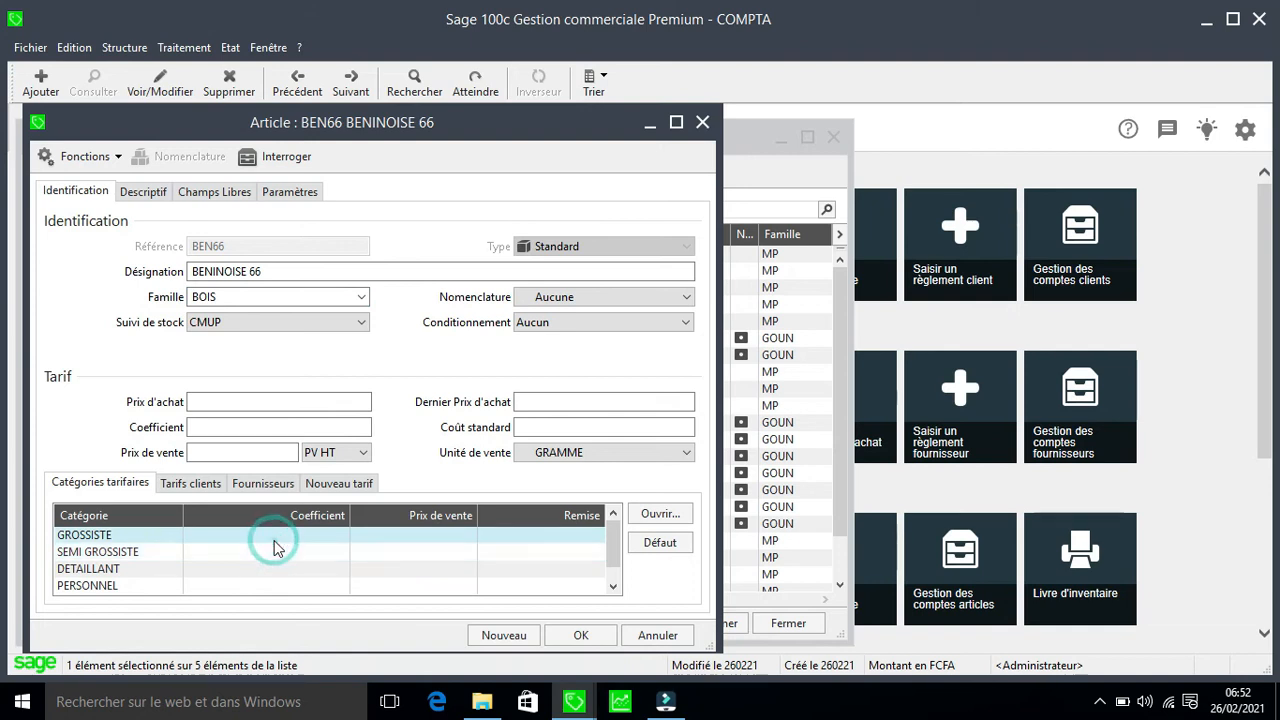
{"action": "left_click", "coordinate": [657, 516]}
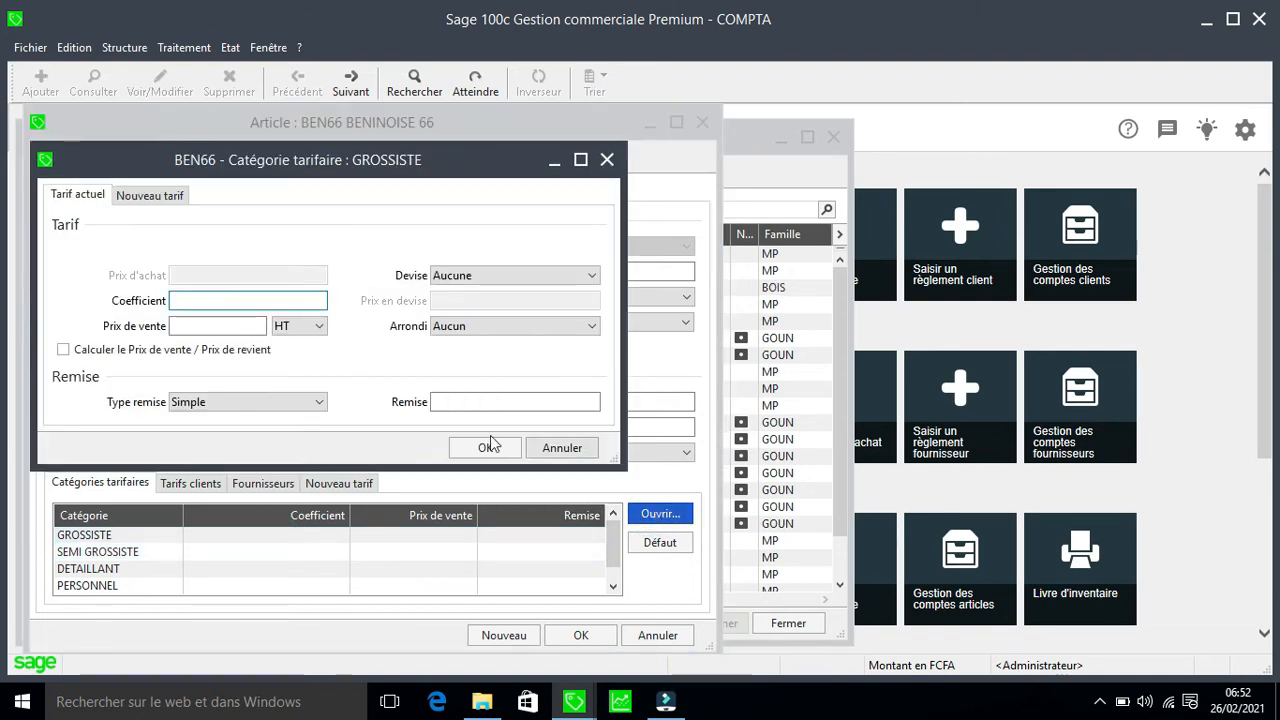
{"action": "left_click", "coordinate": [199, 329]}
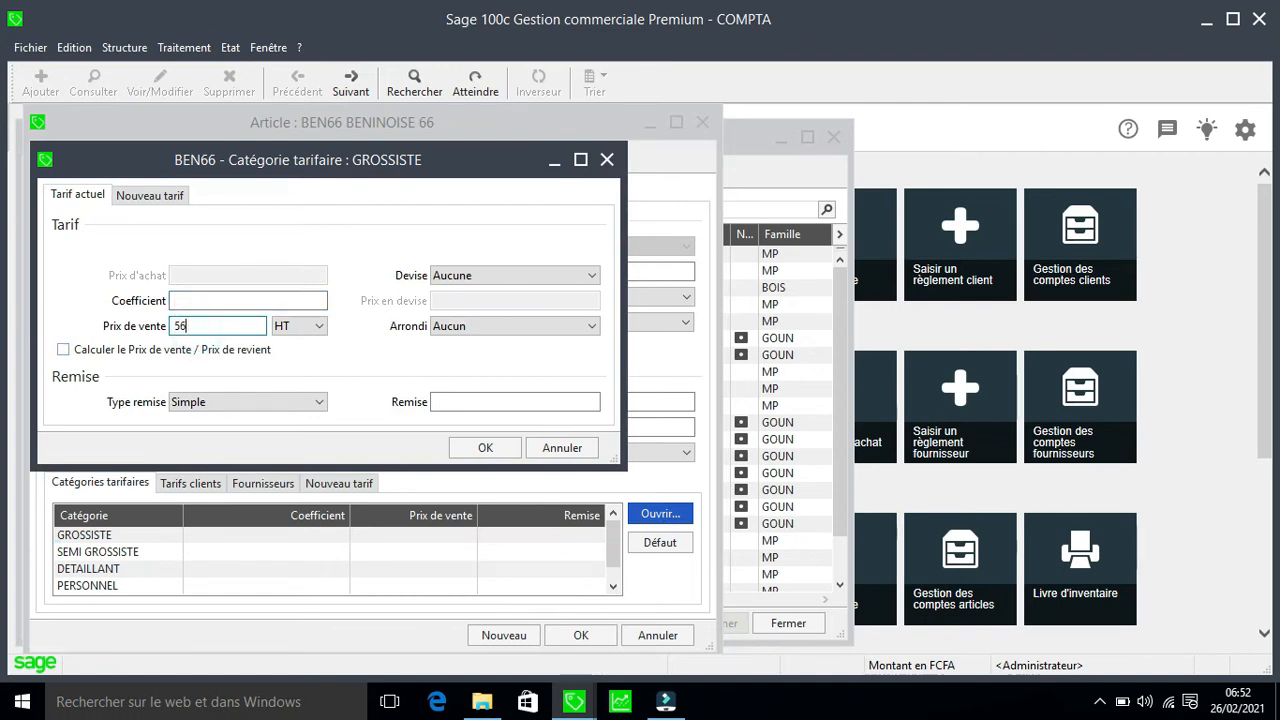
{"action": "type", "text": "5600"}
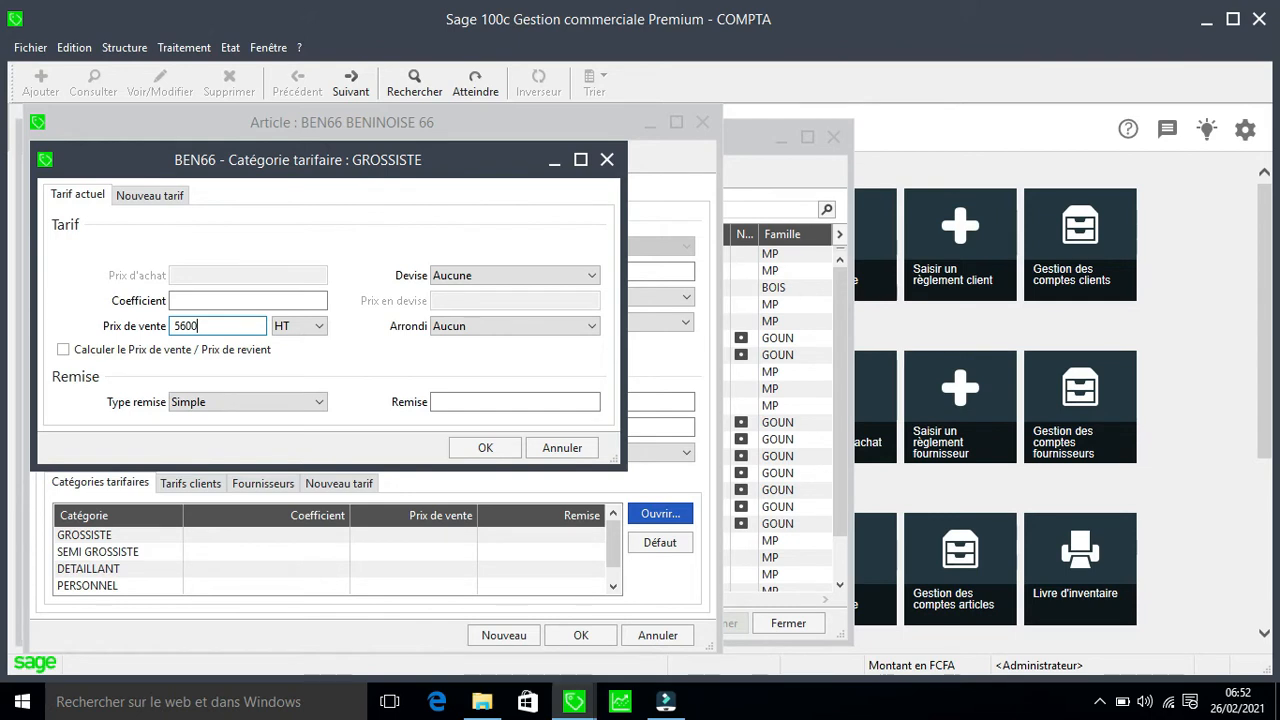
{"action": "left_click", "coordinate": [480, 450]}
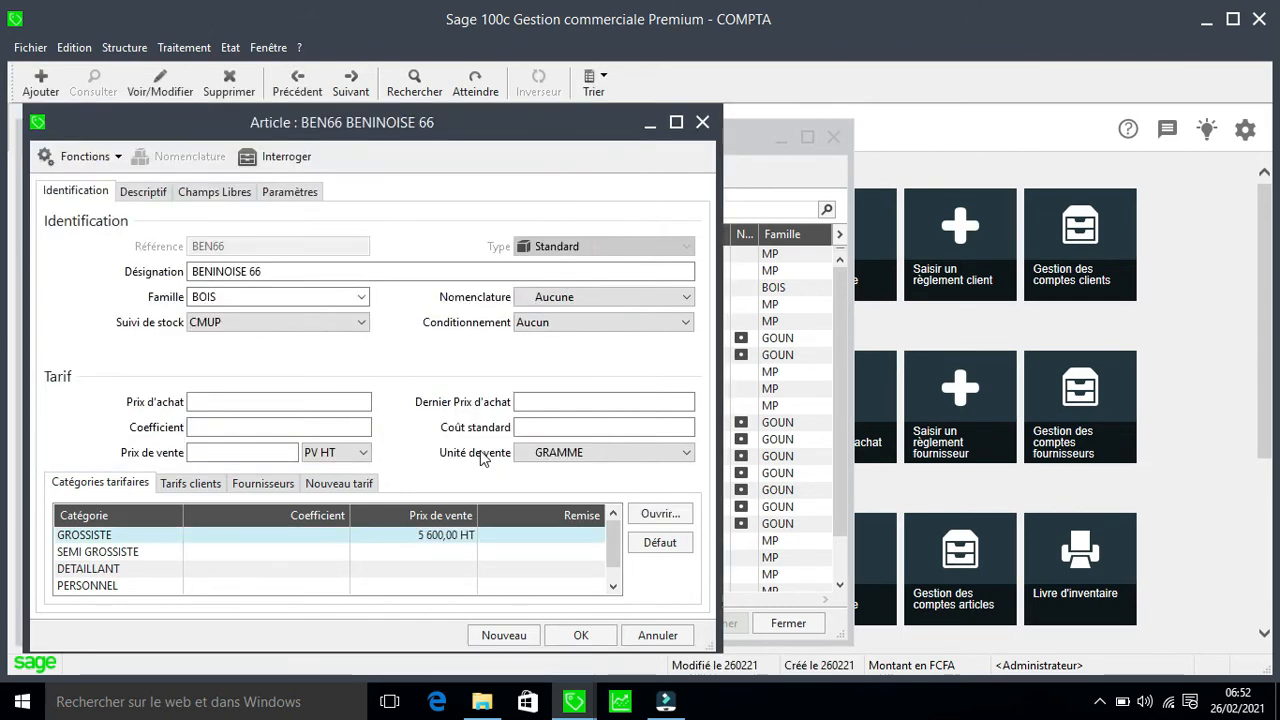
Step: Open the SEMI GROSSISTE category tariff of the article BENINOISE 66
{"action": "left_click", "coordinate": [443, 551]}
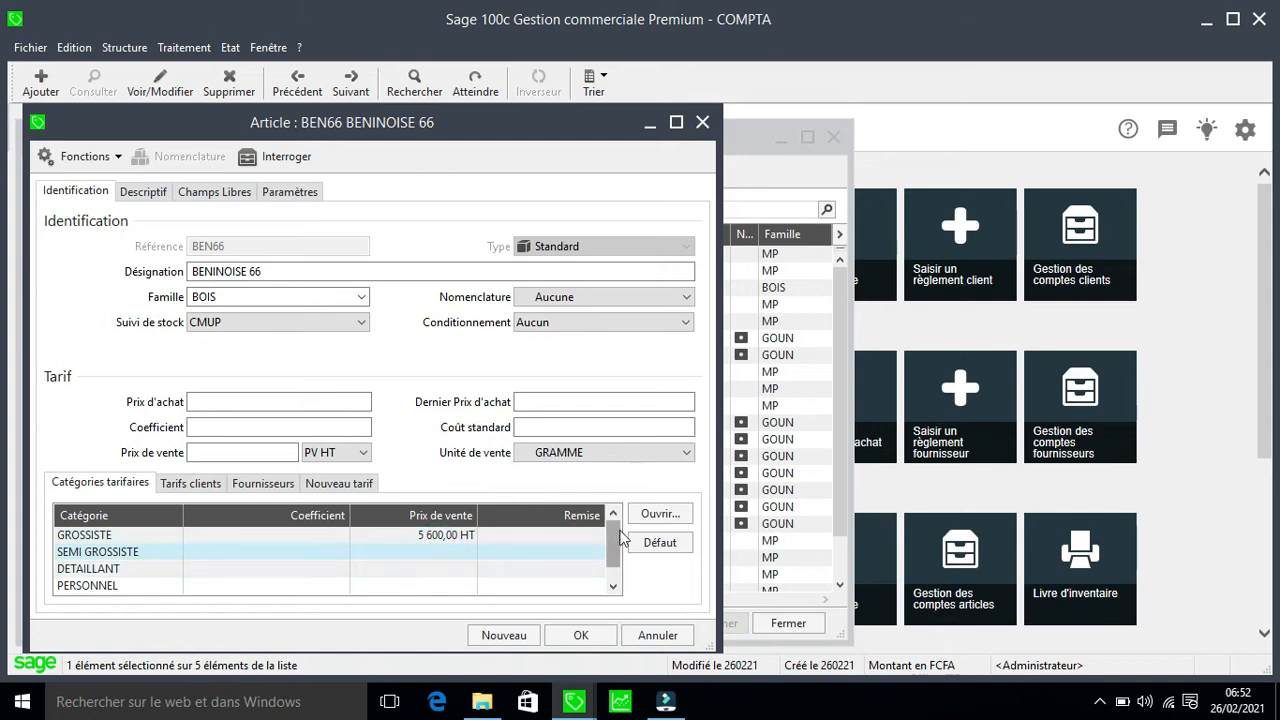
{"action": "left_click", "coordinate": [659, 514]}
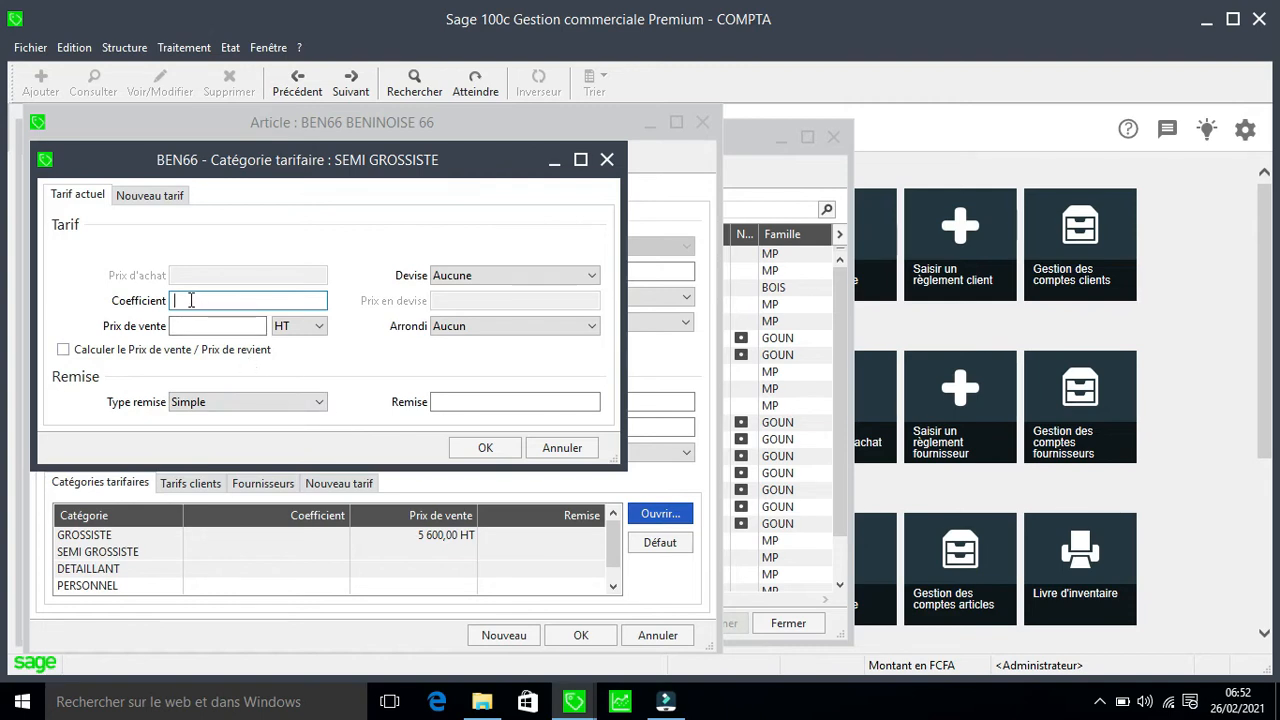
{"action": "type", "text": "568"}
{"action": "key", "text": "BackSpace"}
{"action": "key", "text": "BackSpace"}
{"action": "key", "text": "BackSpace"}
{"action": "key", "text": "BackSpace"}
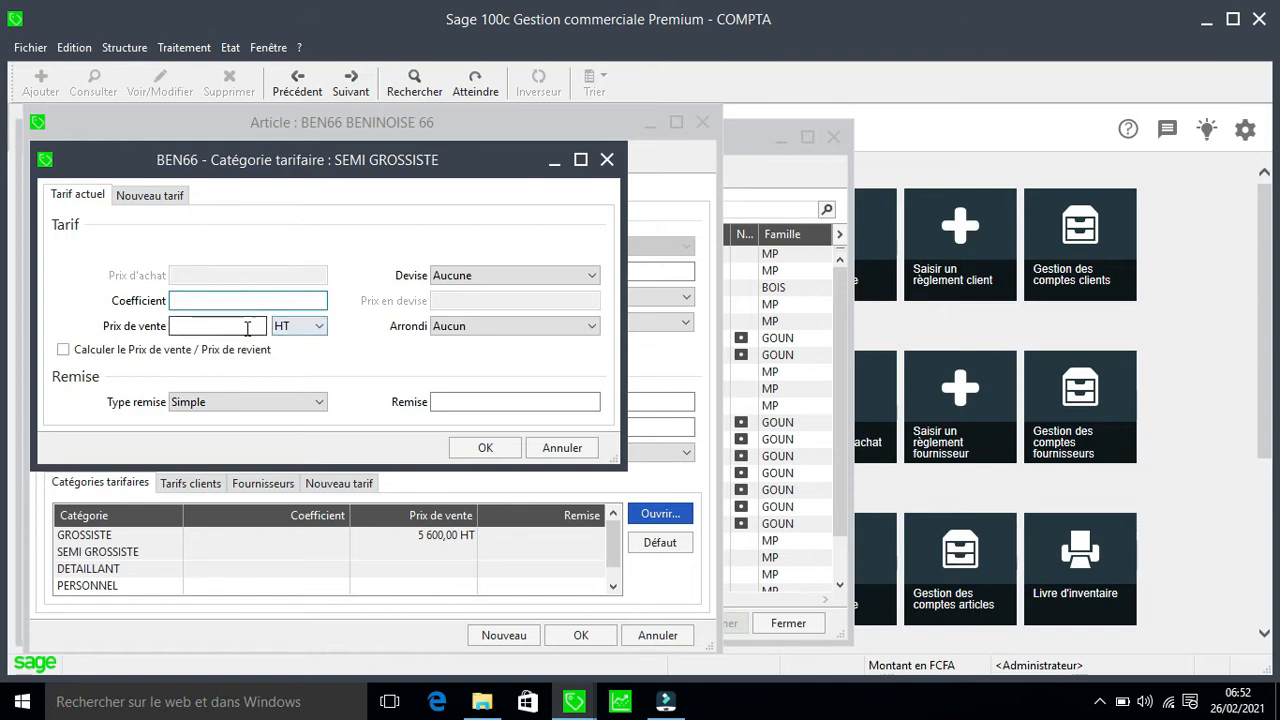
Step: Set the SEMI GROSSISTE category sales price of BENINOISE 66 to 5680 TTC
{"action": "left_click", "coordinate": [318, 326]}
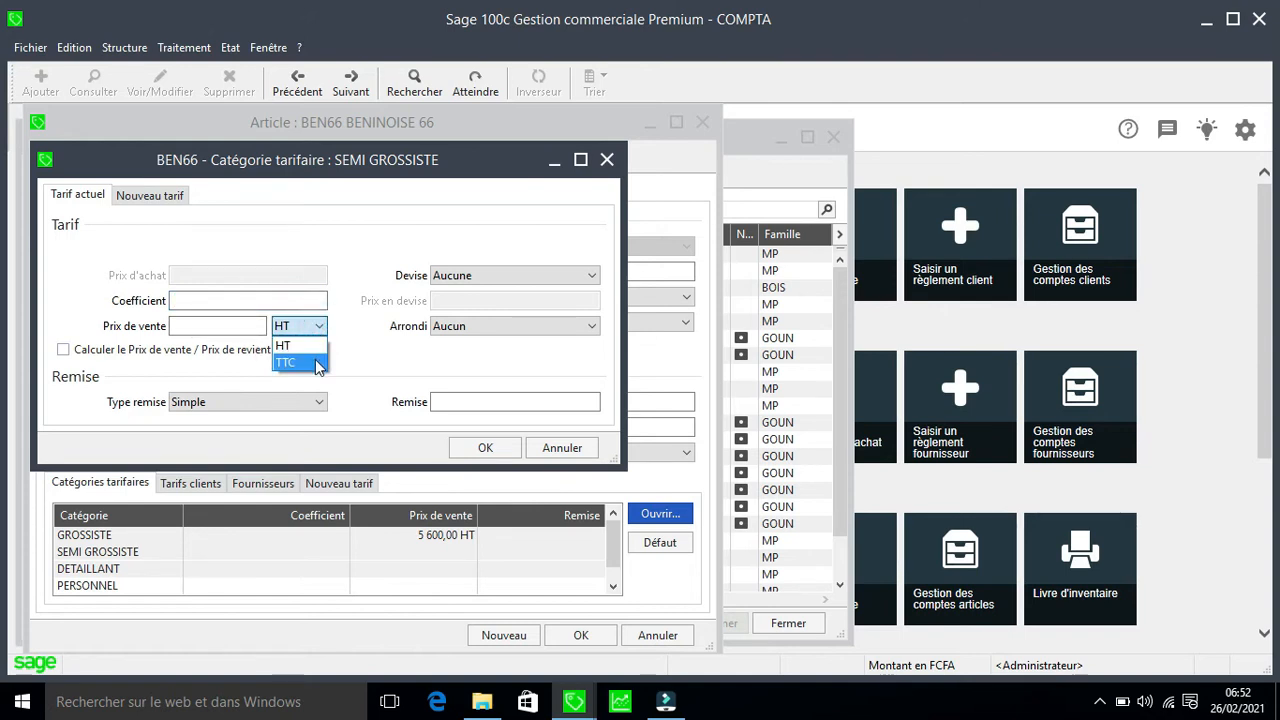
{"action": "left_click", "coordinate": [314, 364]}
{"action": "left_click", "coordinate": [200, 327]}
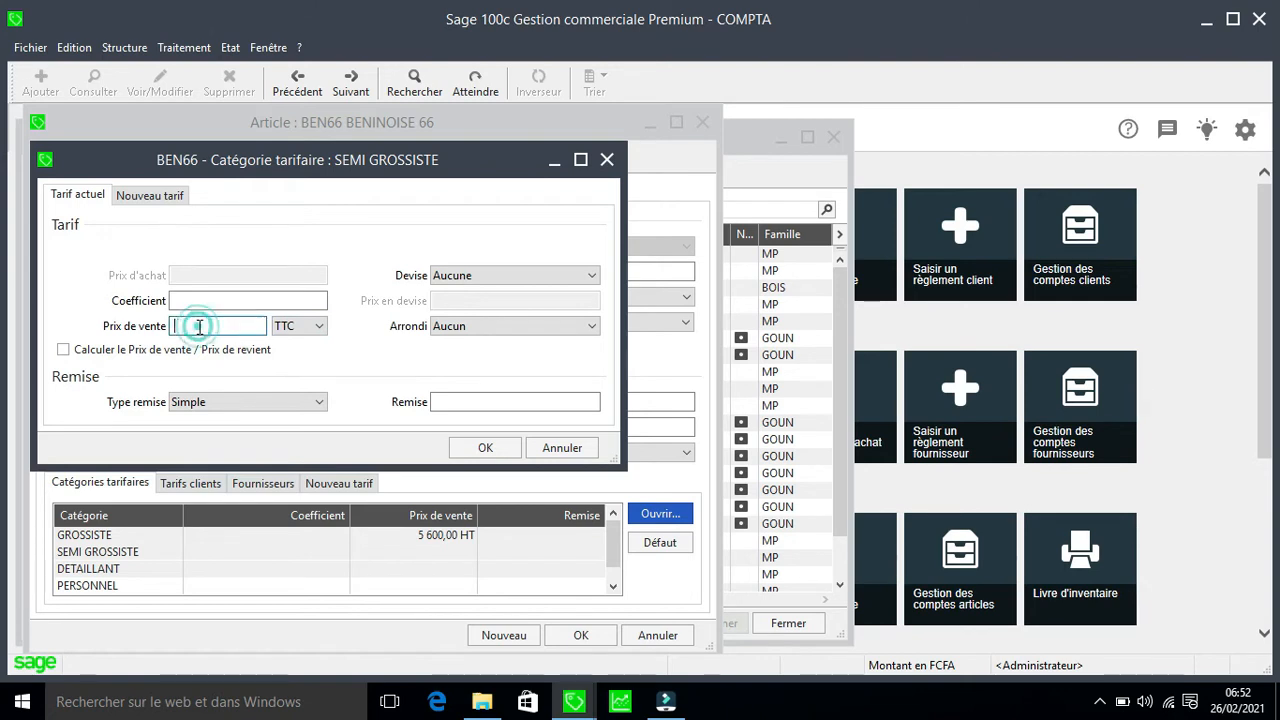
{"action": "type", "text": "5680"}
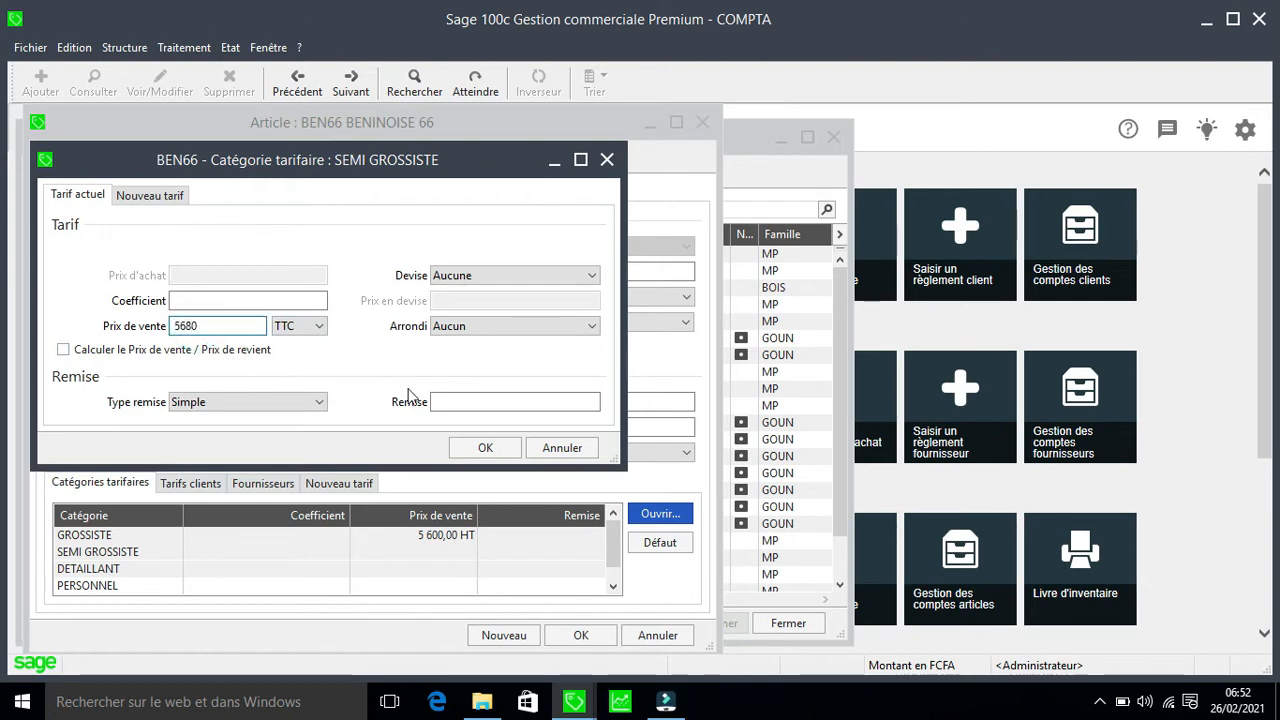
{"action": "left_click", "coordinate": [487, 449]}
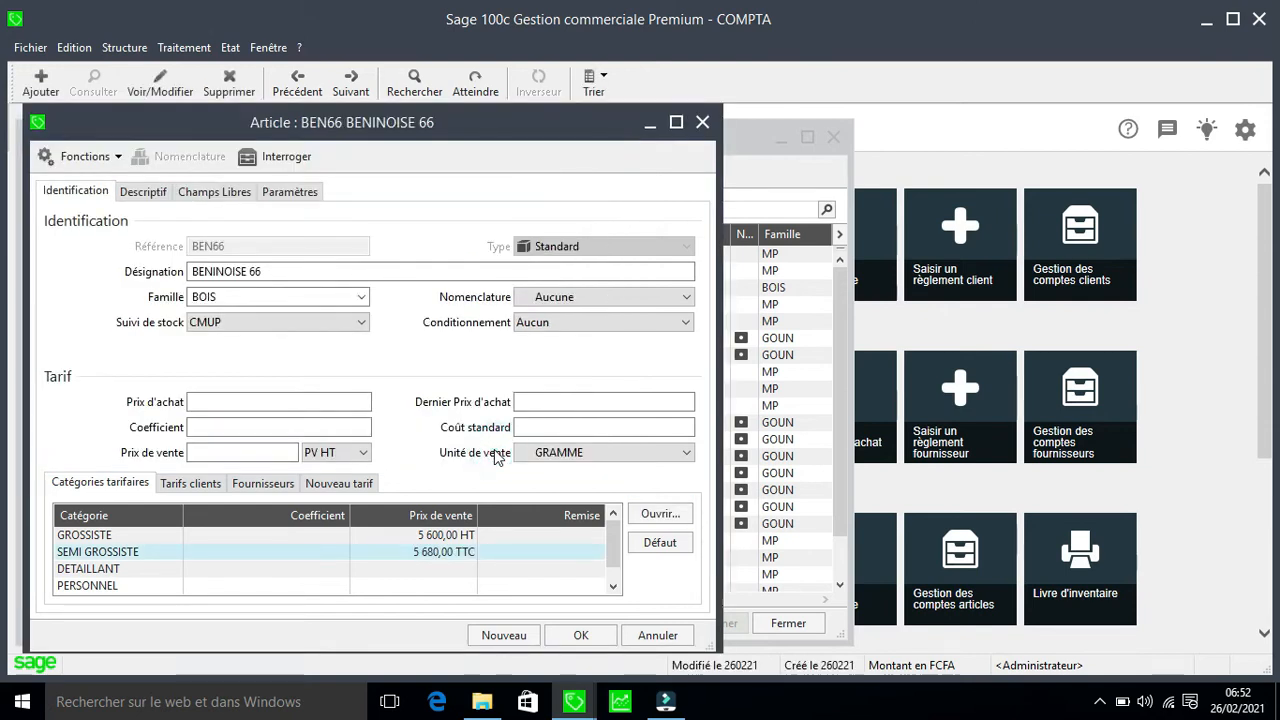
Step: Set the DETAILLANT category sales price of BENINOISE 66 to 5800 TTC
{"action": "left_click", "coordinate": [447, 568]}
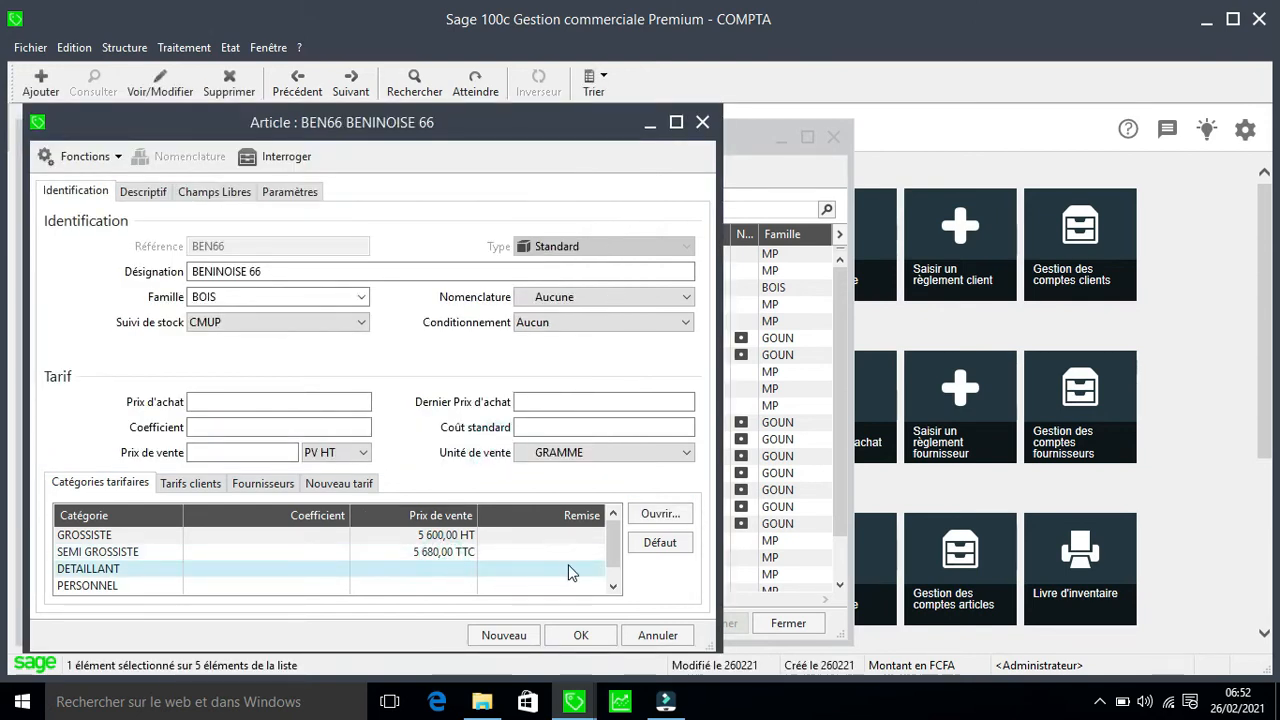
{"action": "left_click", "coordinate": [658, 513]}
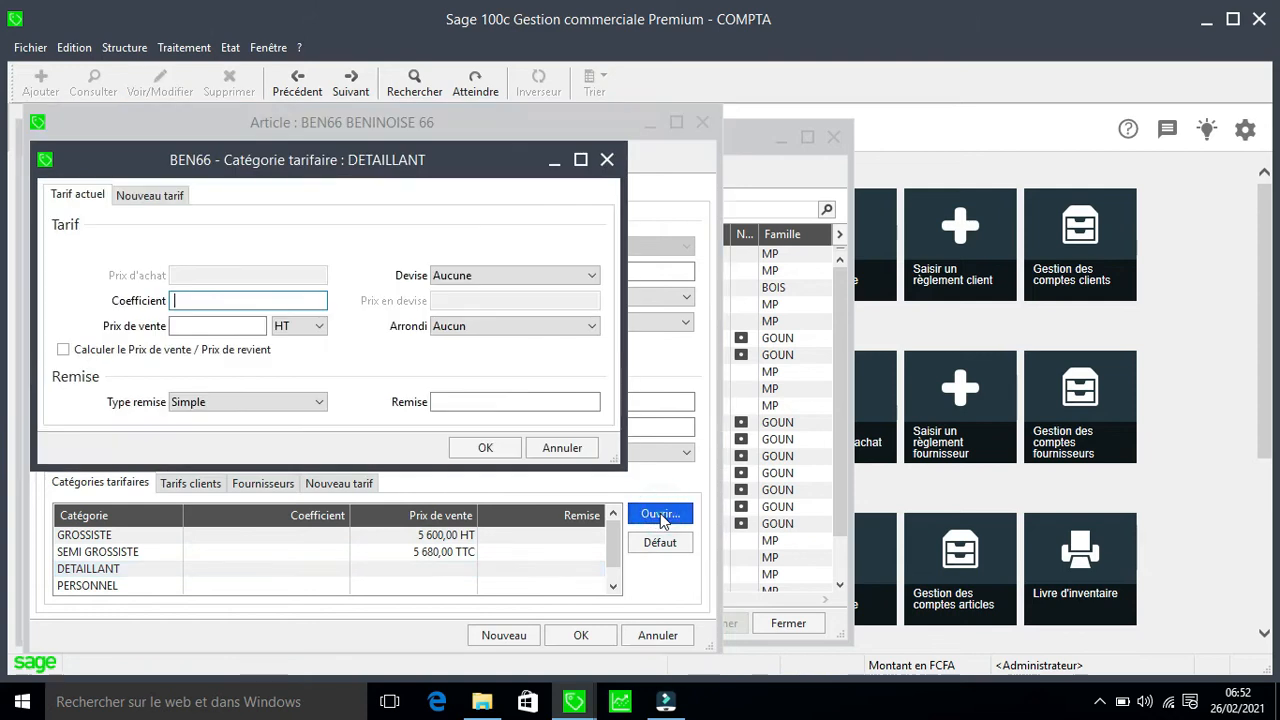
{"action": "left_click", "coordinate": [321, 328]}
{"action": "left_click", "coordinate": [286, 364]}
{"action": "left_click", "coordinate": [215, 326]}
{"action": "type", "text": "5800"}
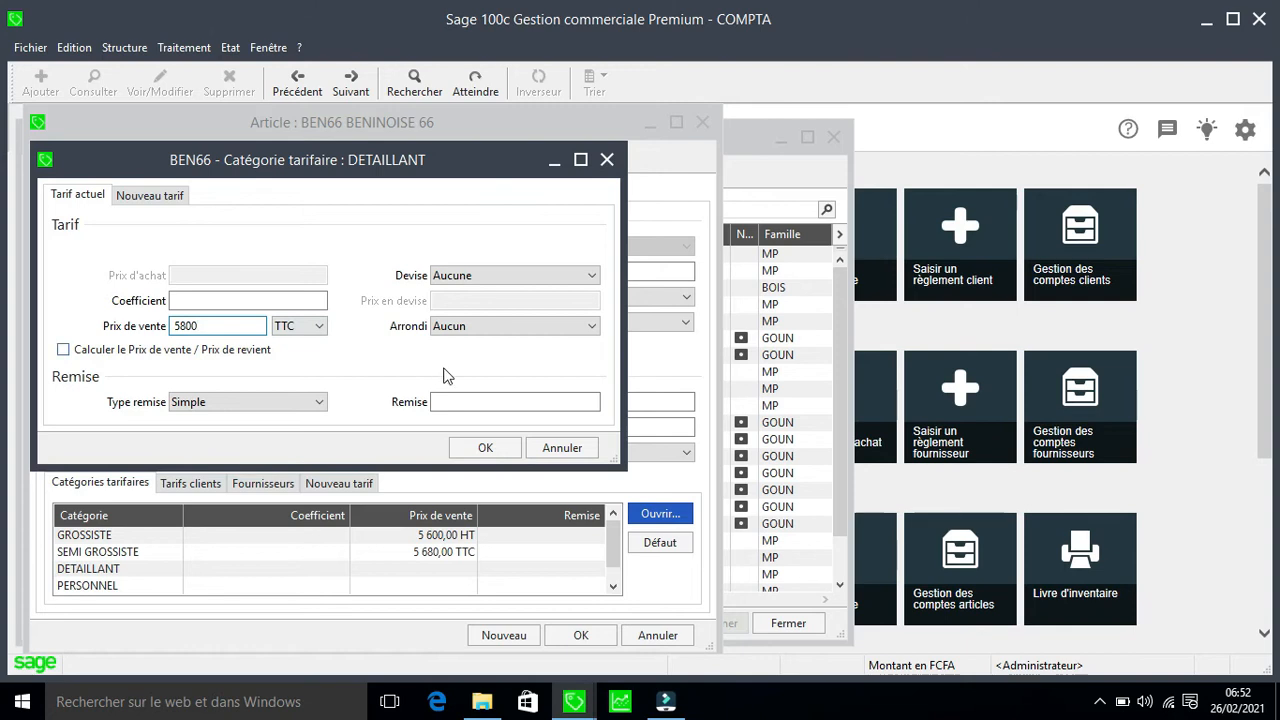
{"action": "left_click", "coordinate": [486, 449]}
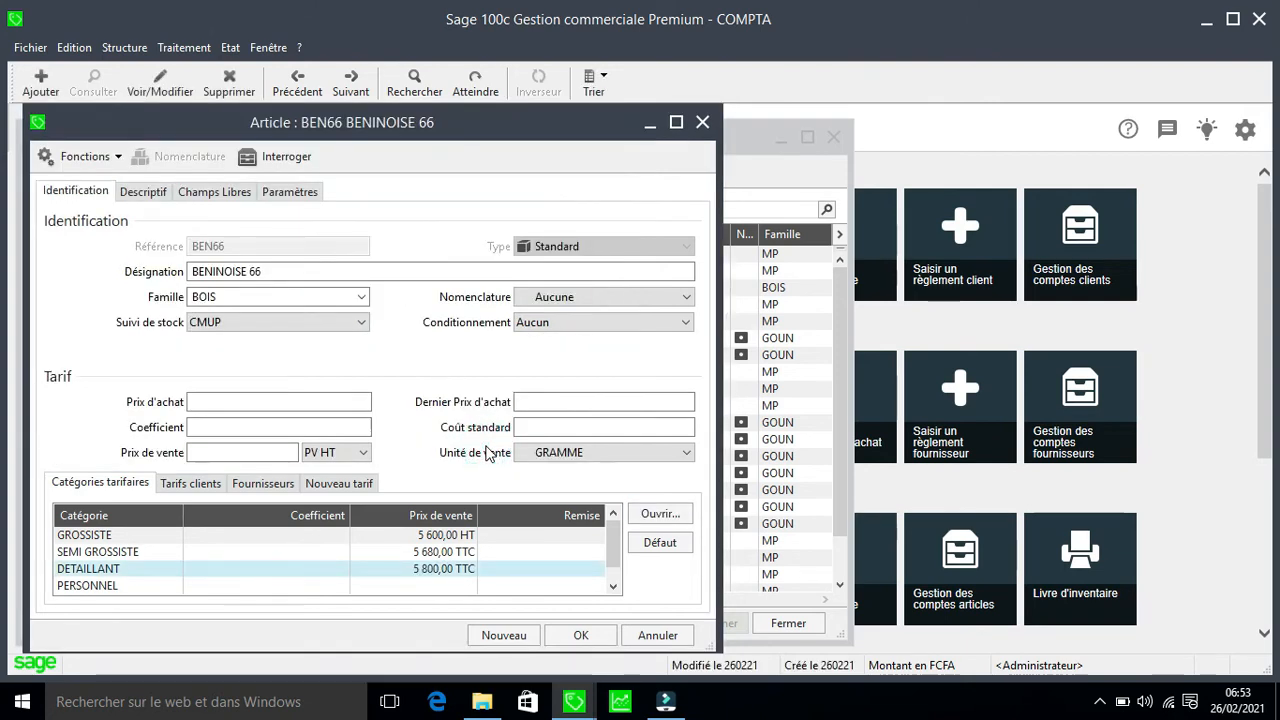
Step: Switch the GROSSISTE category sales price of BENINOISE 66 to TTC
{"action": "left_click", "coordinate": [468, 537]}
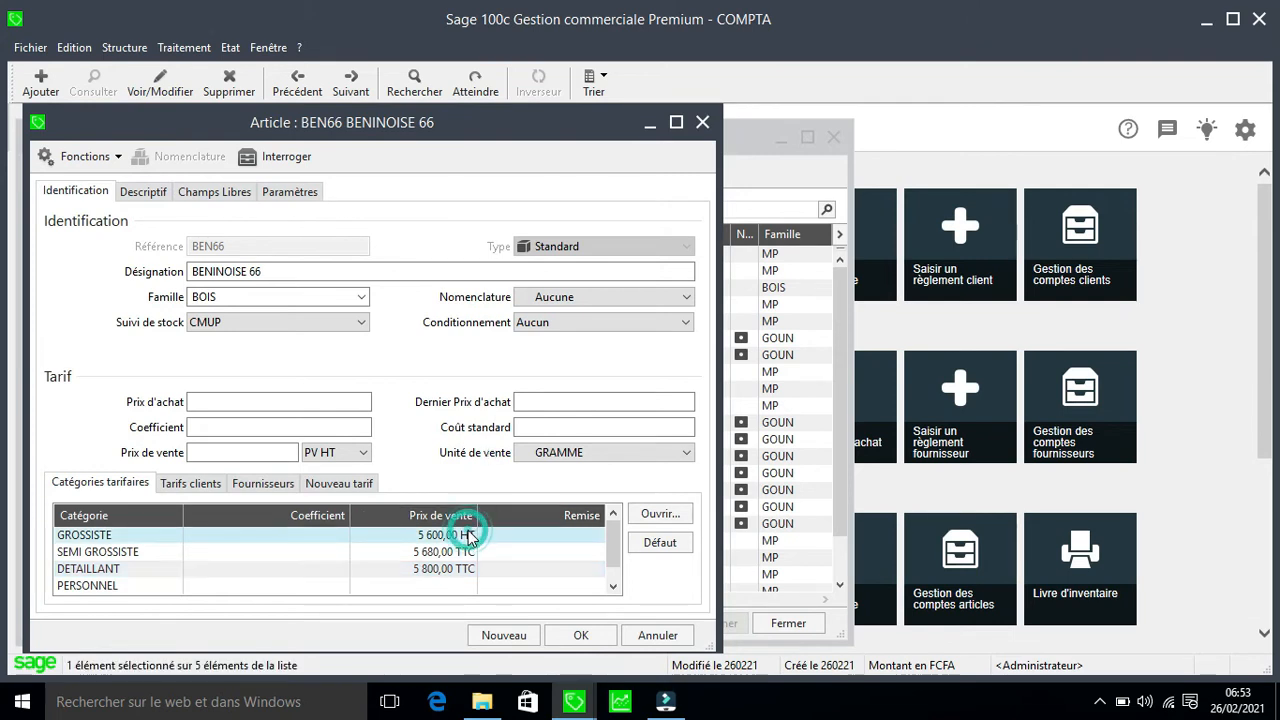
{"action": "left_click", "coordinate": [666, 518]}
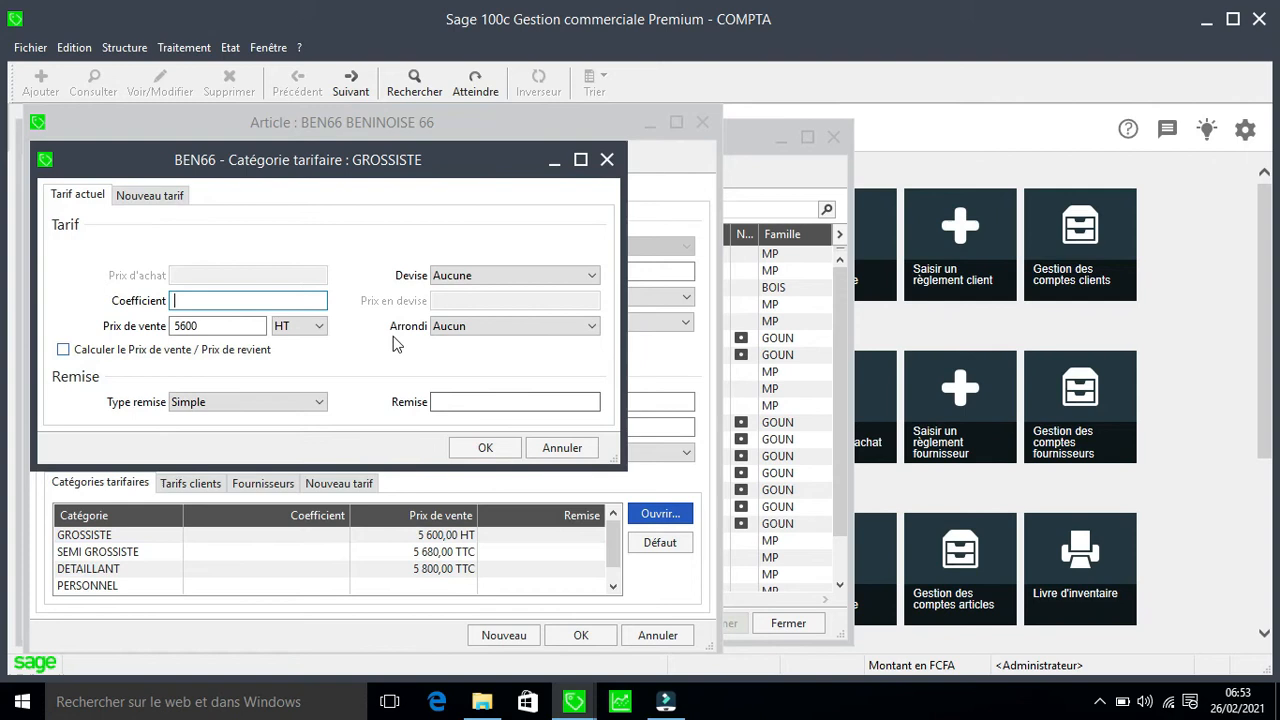
{"action": "left_click", "coordinate": [319, 330]}
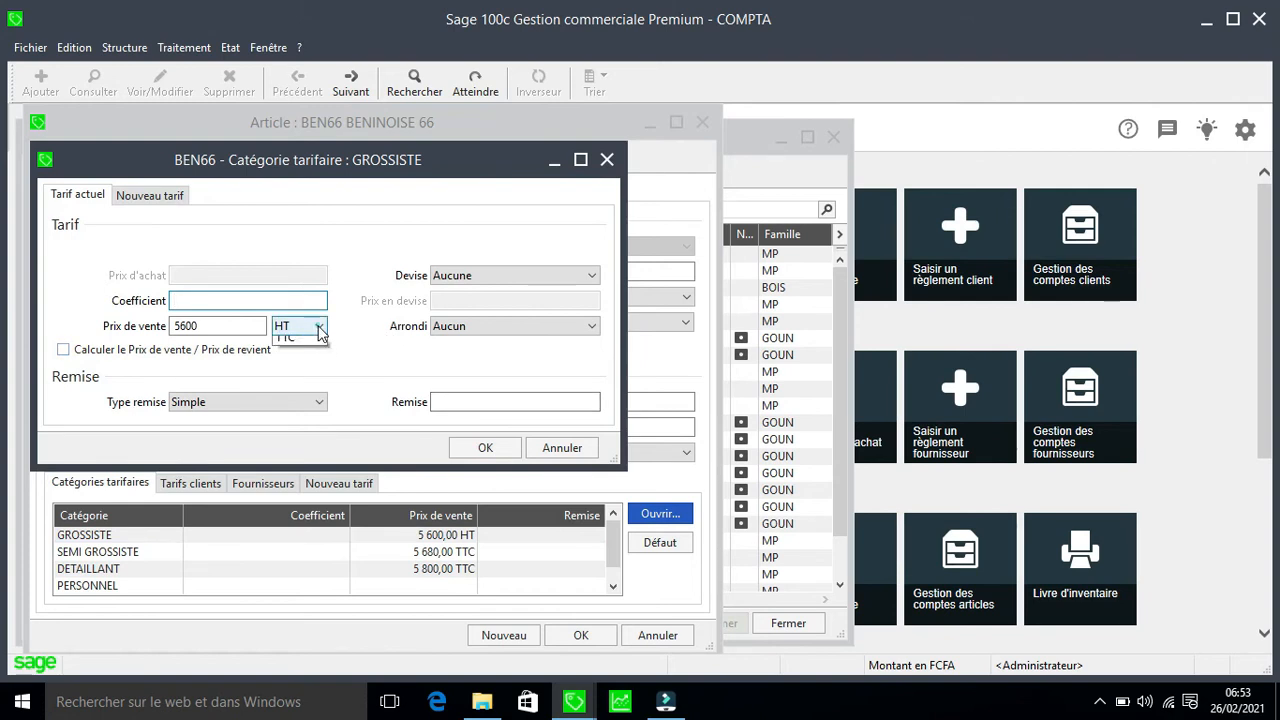
{"action": "left_click", "coordinate": [300, 363]}
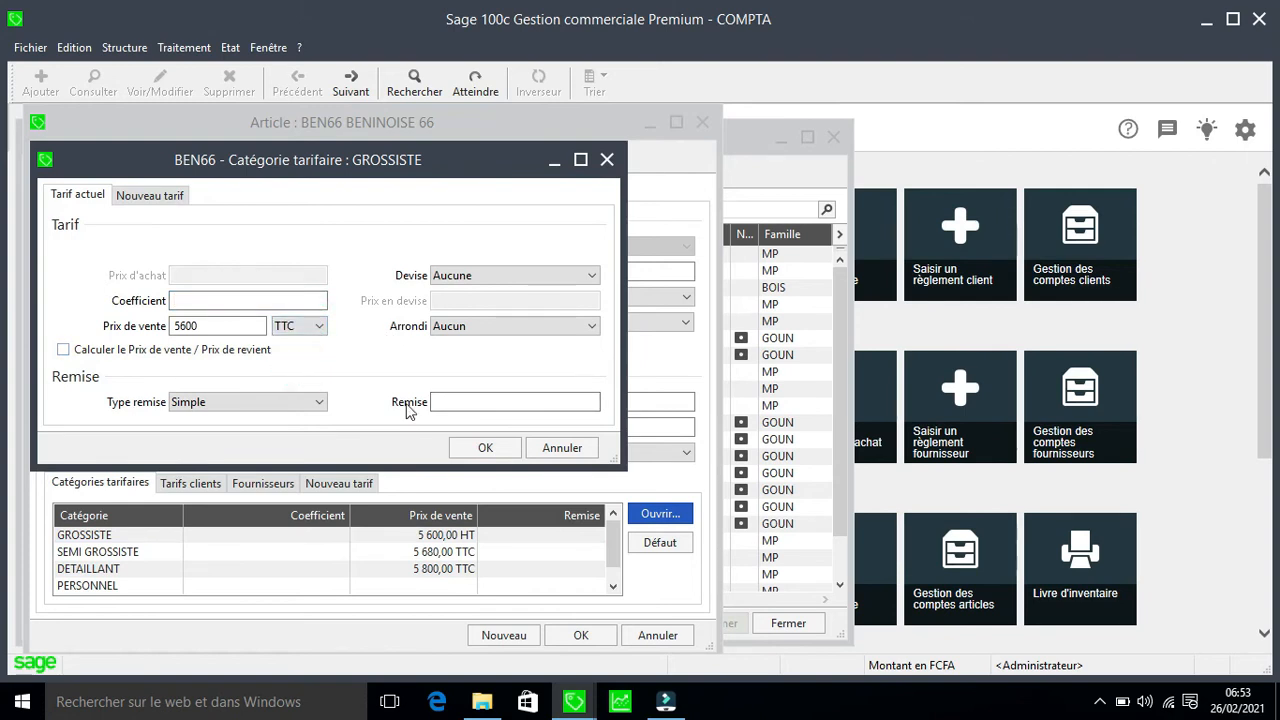
{"action": "left_click", "coordinate": [486, 448]}
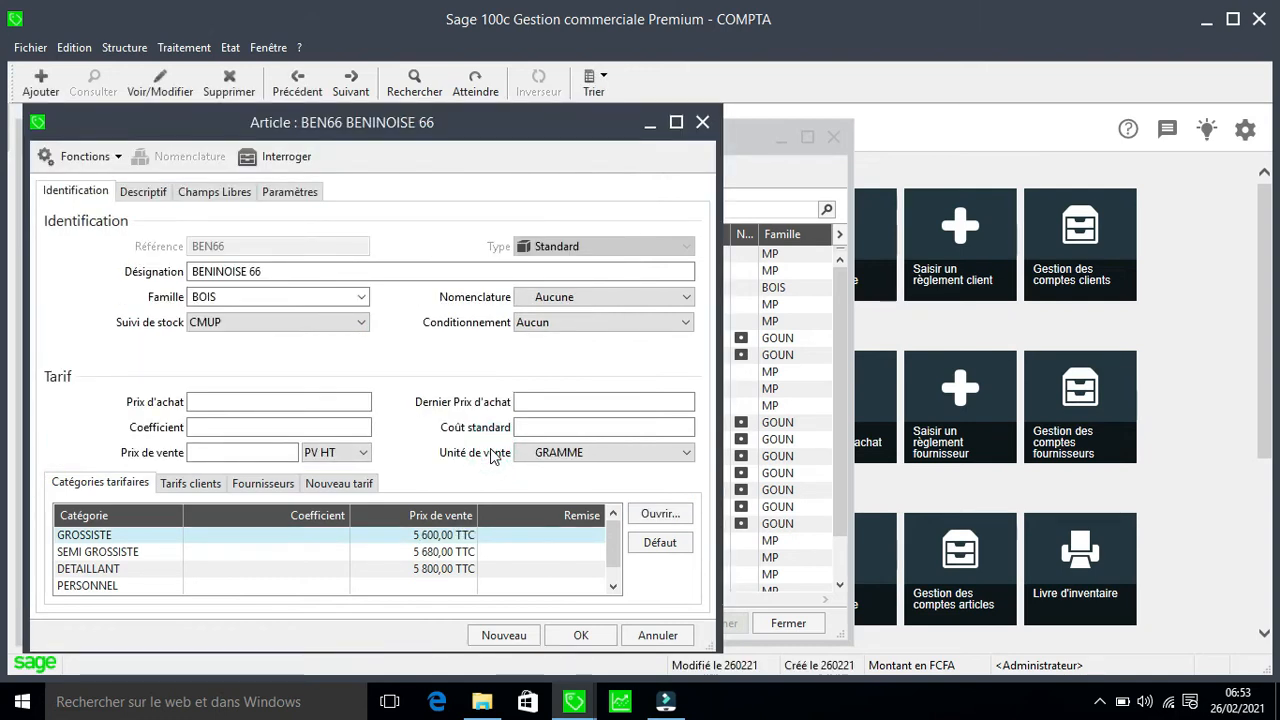
Step: Set the purchase price of BENINOISE 66 to 5133 and its sales price type to PV TTC, and save the article
{"action": "left_click", "coordinate": [230, 402]}
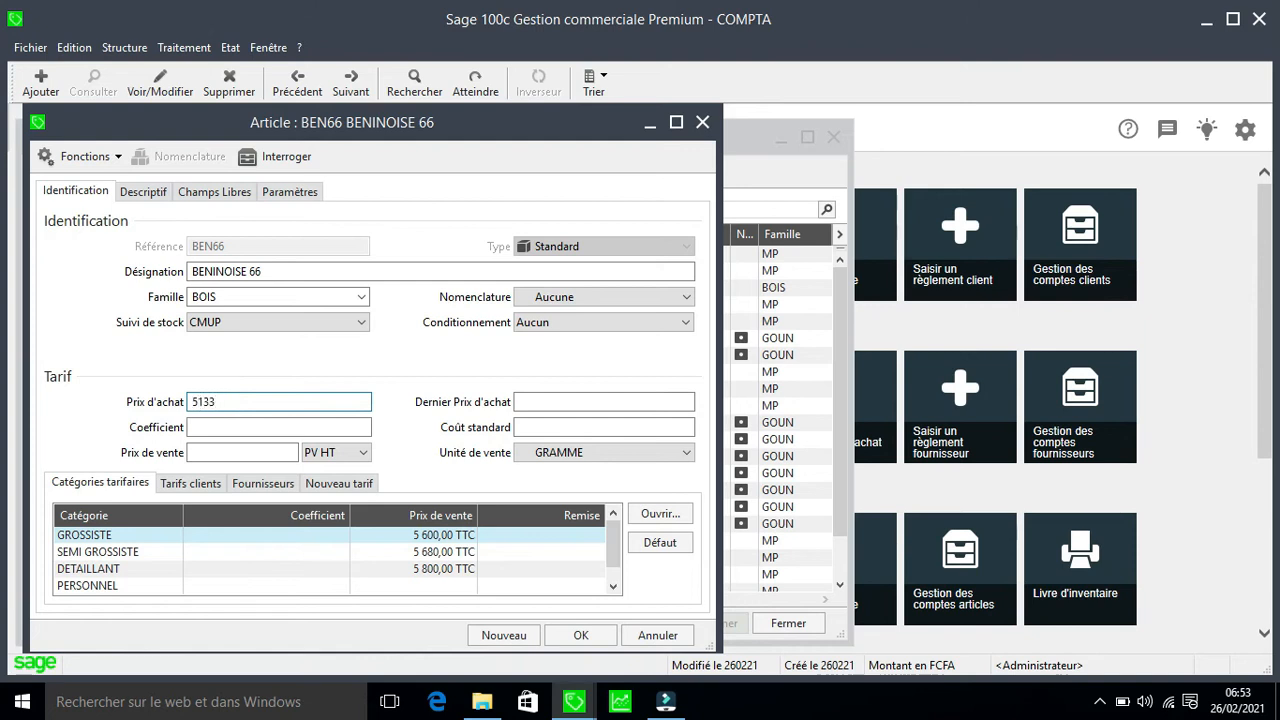
{"action": "left_click", "coordinate": [362, 452]}
{"action": "left_click", "coordinate": [352, 487]}
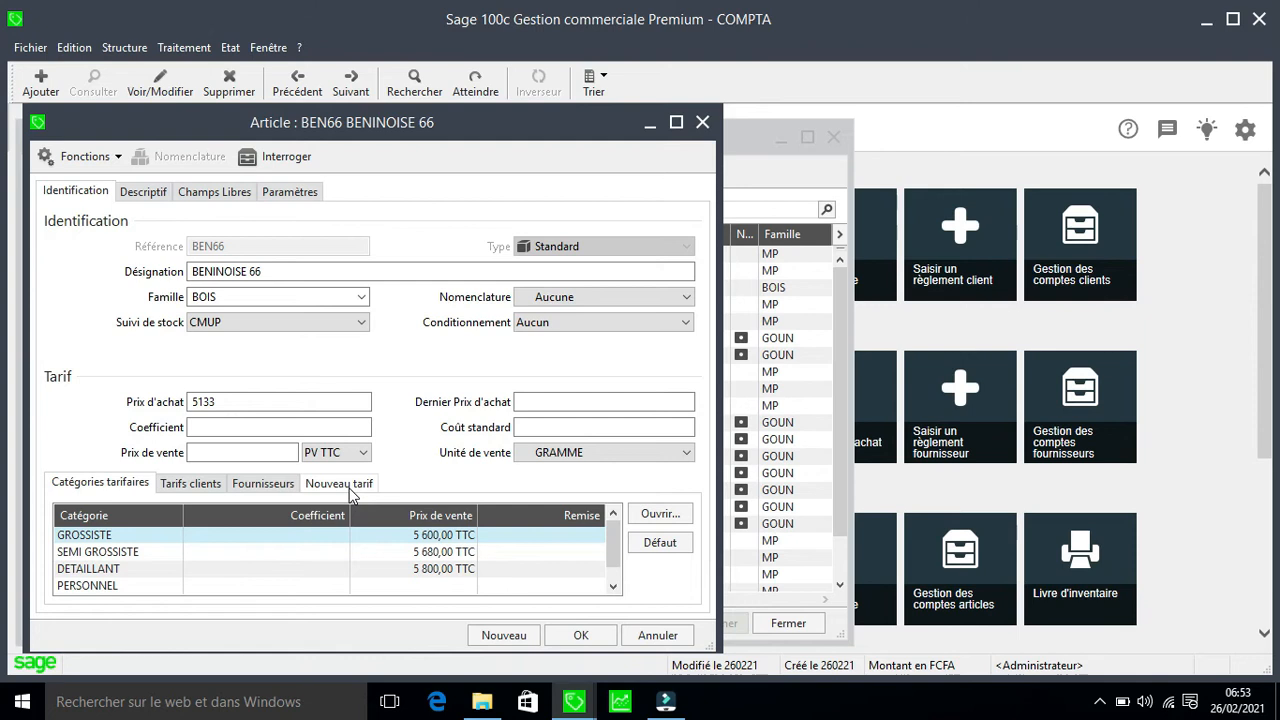
{"action": "left_click", "coordinate": [581, 635]}
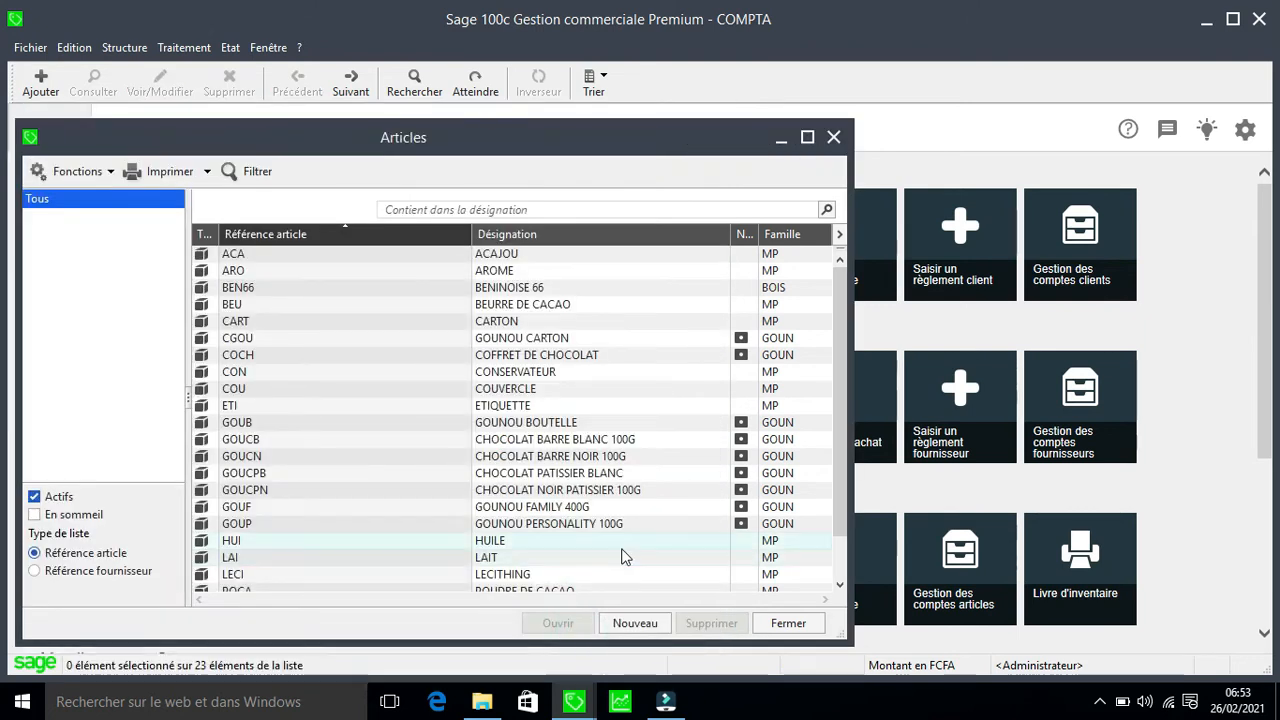
Step: Create a new article with reference COCO30 and designation COCA COLA 30
{"action": "left_click", "coordinate": [648, 623]}
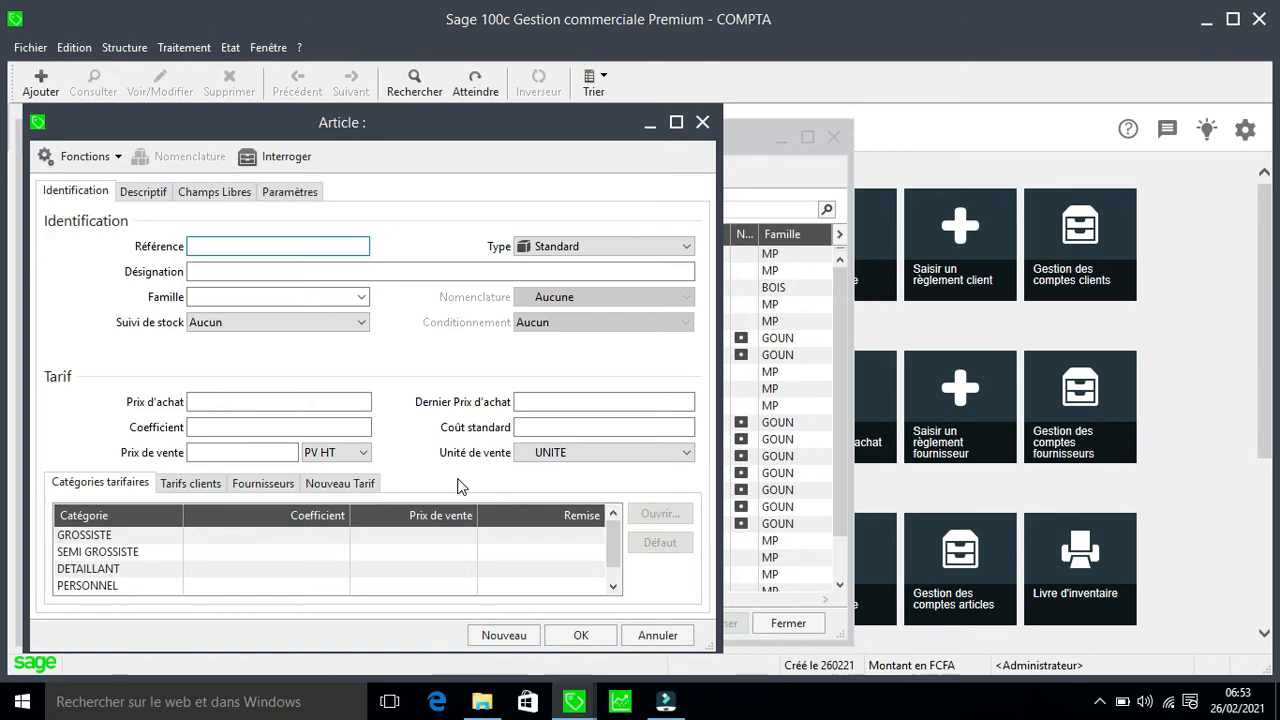
{"action": "type", "text": "COCO"}
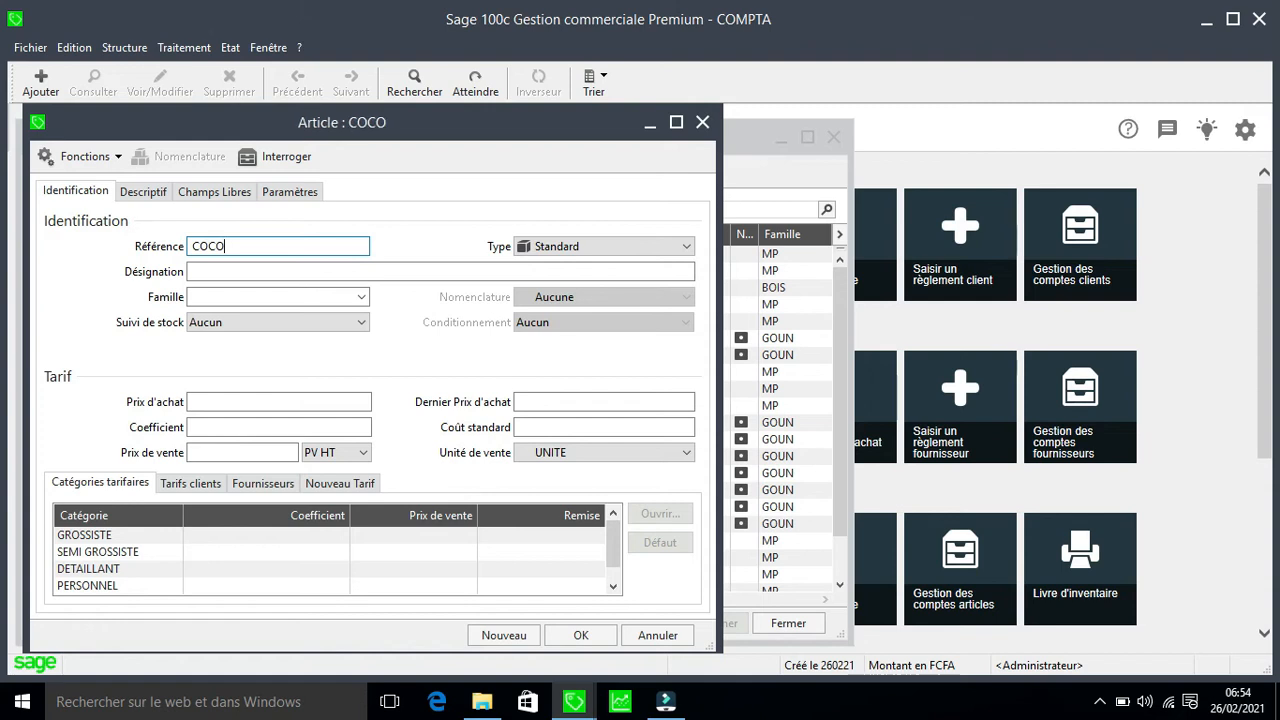
{"action": "type", "text": "30"}
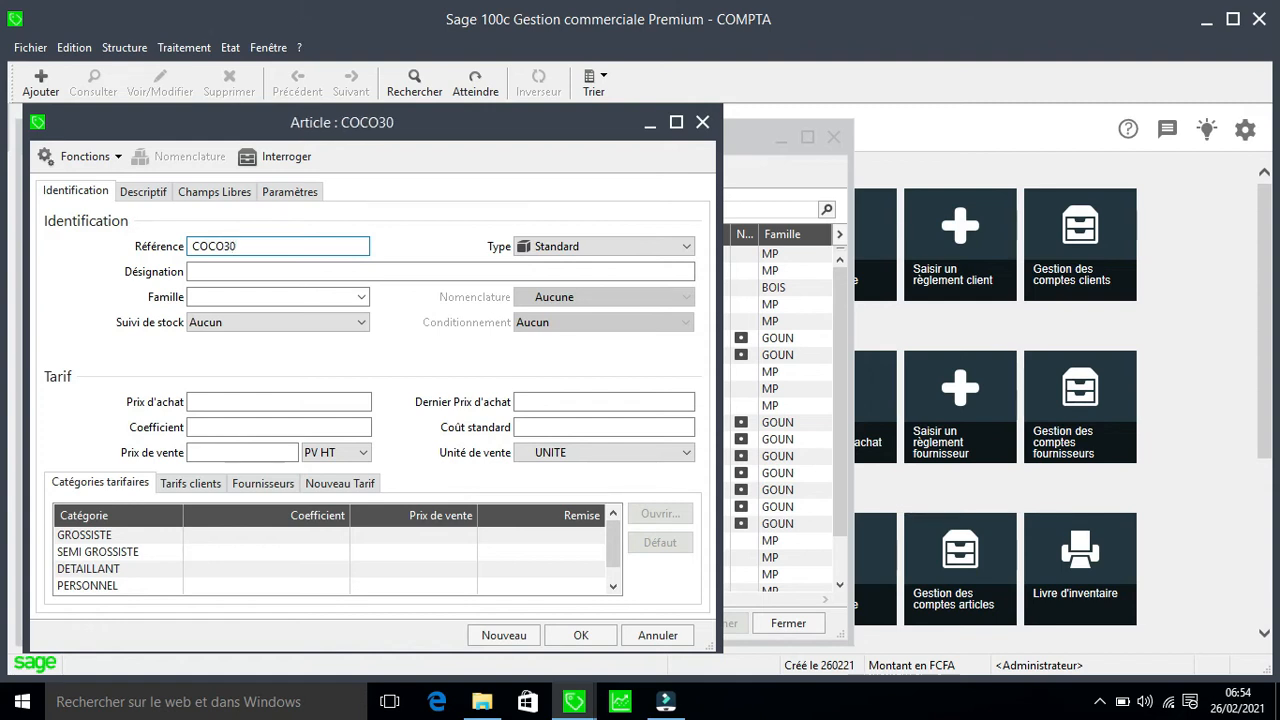
{"action": "key", "text": "Tab"}
{"action": "key", "text": "Tab"}
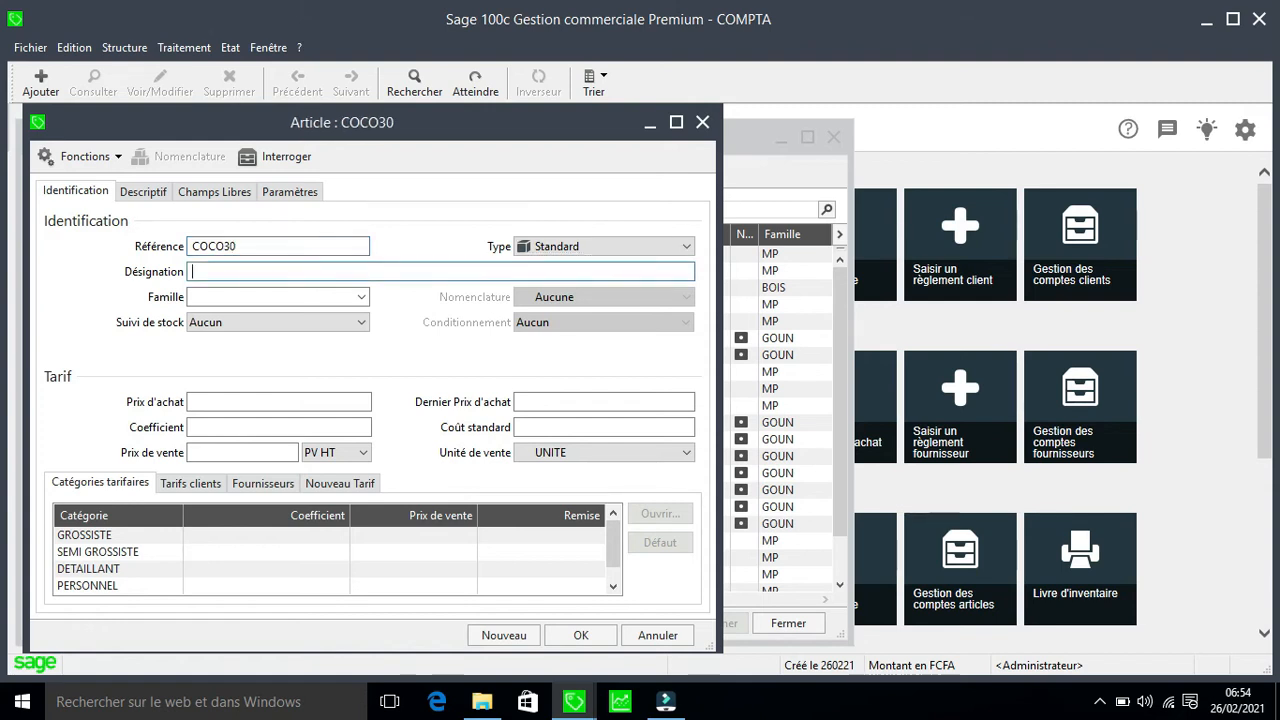
{"action": "type", "text": "COCA"}
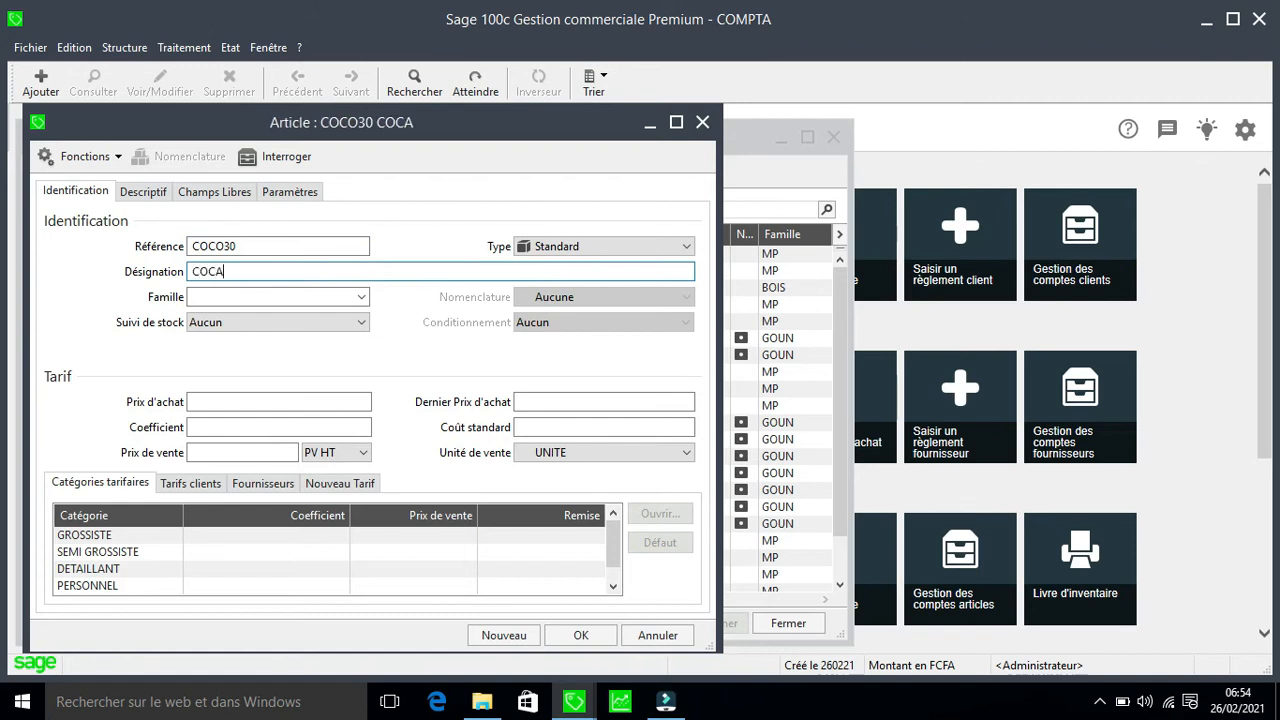
{"action": "type", "text": " COLA "}
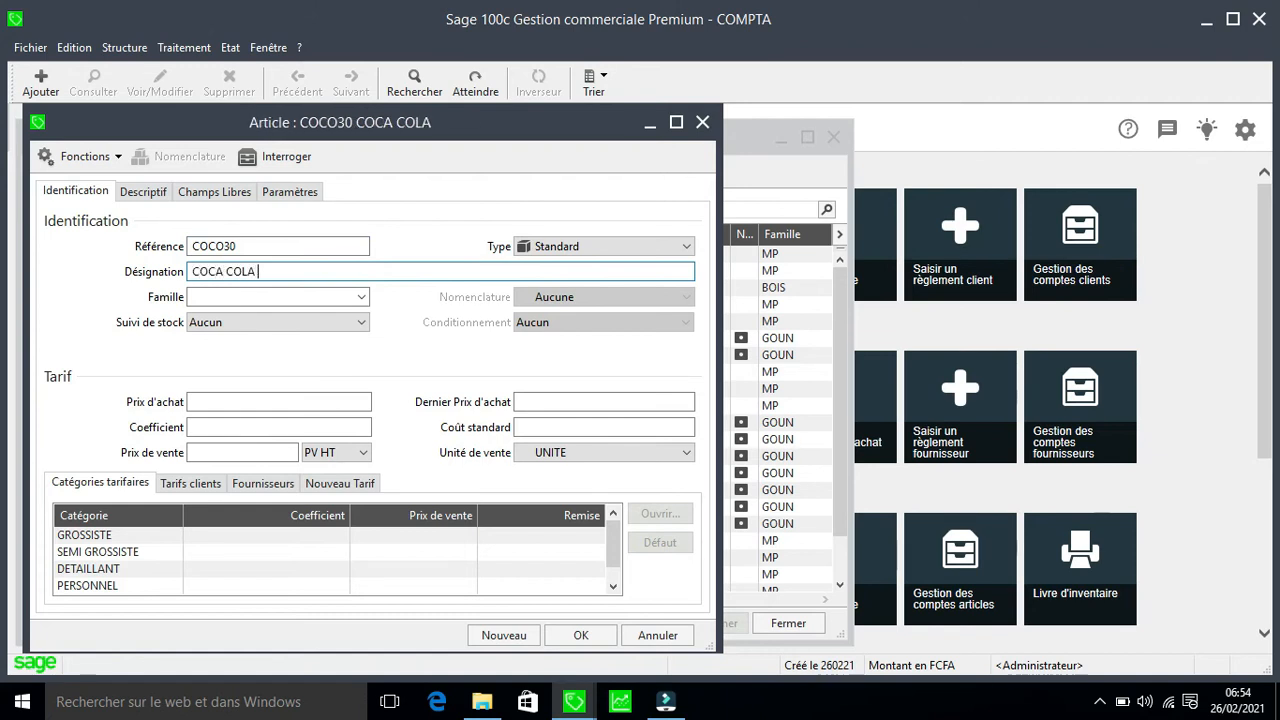
{"action": "type", "text": "30"}
{"action": "key", "text": "Tab"}
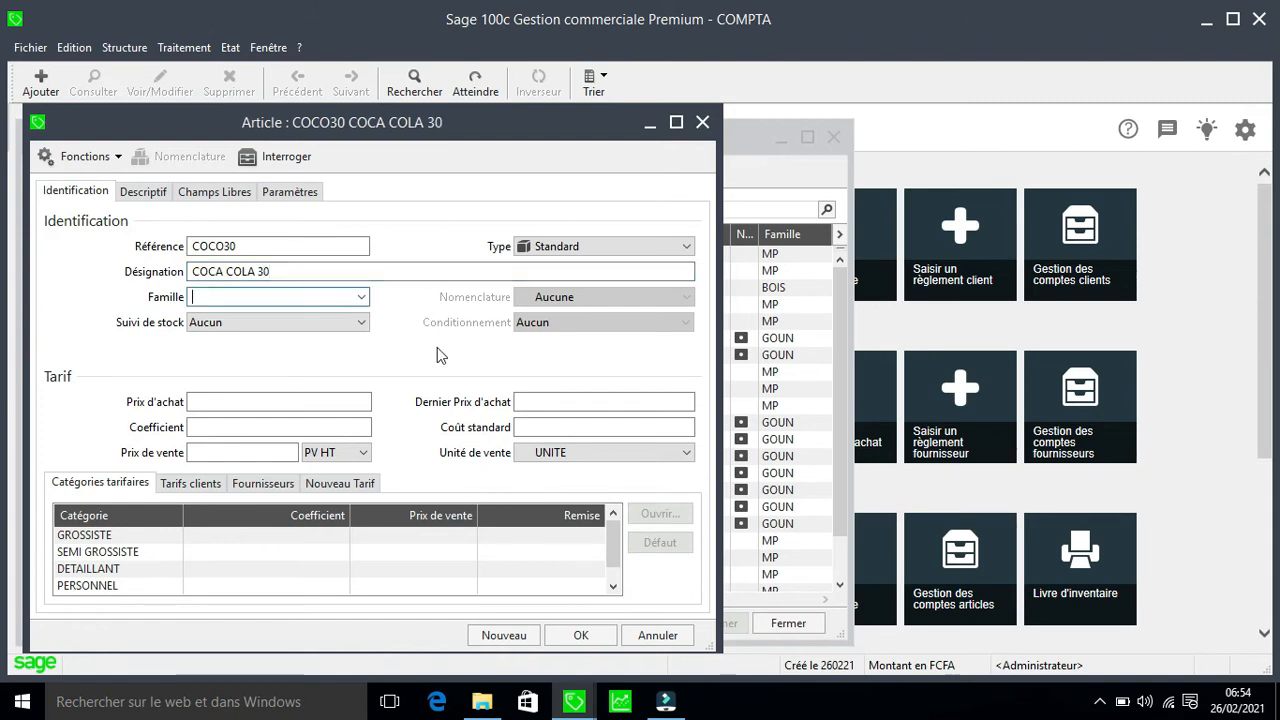
Step: Assign COCA COLA 30 to the BOISSONS family with CMUP stock tracking and a purchase price of 3900
{"action": "left_click", "coordinate": [362, 298]}
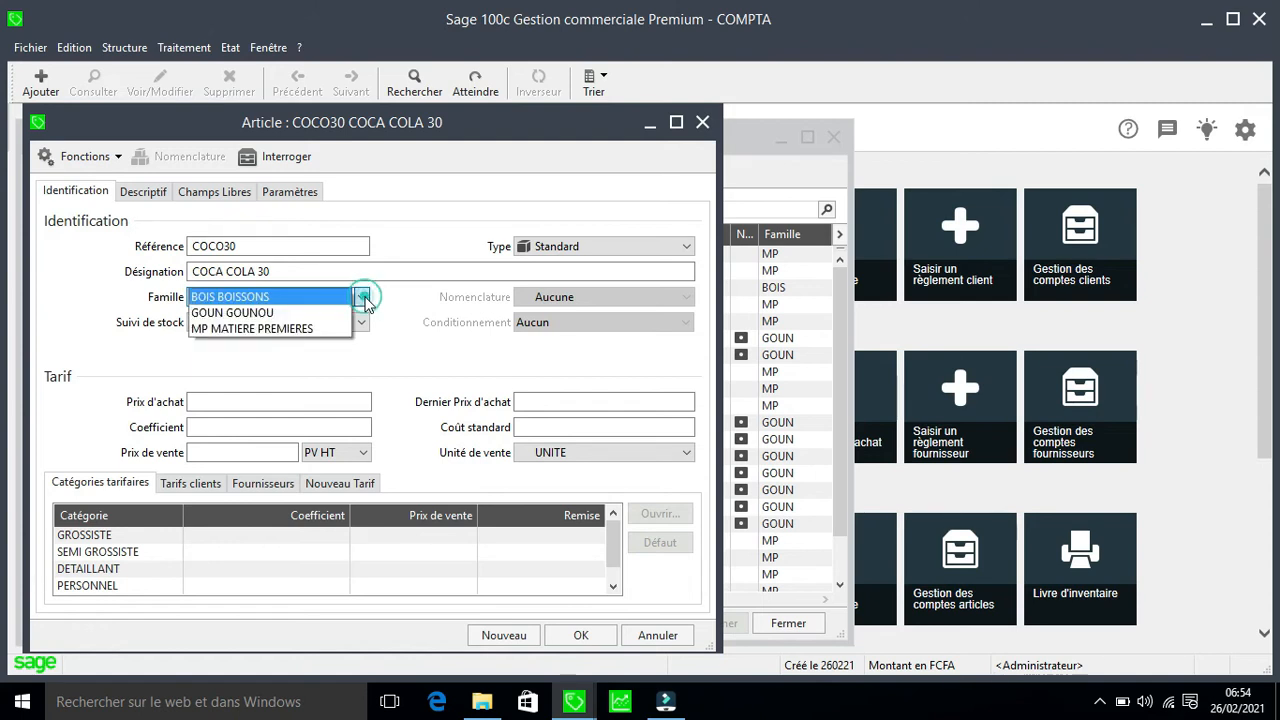
{"action": "left_click", "coordinate": [305, 298]}
{"action": "left_click", "coordinate": [362, 323]}
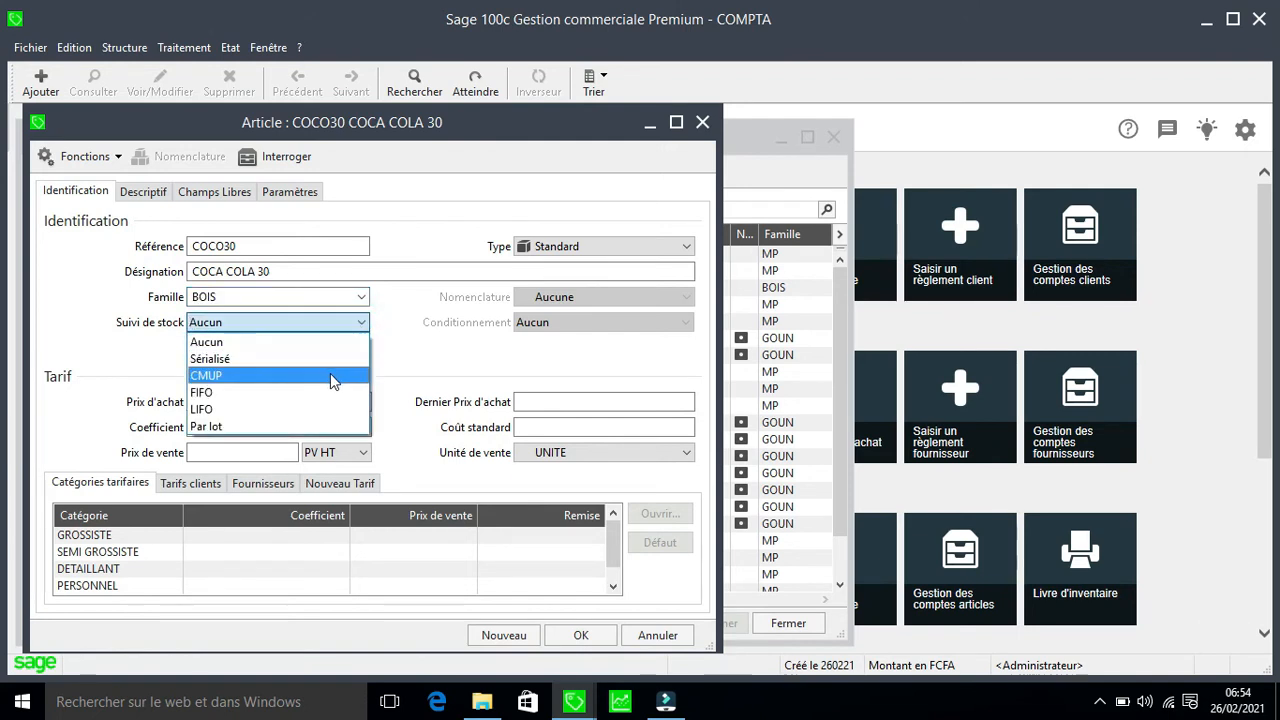
{"action": "left_click", "coordinate": [331, 374]}
{"action": "left_click", "coordinate": [250, 403]}
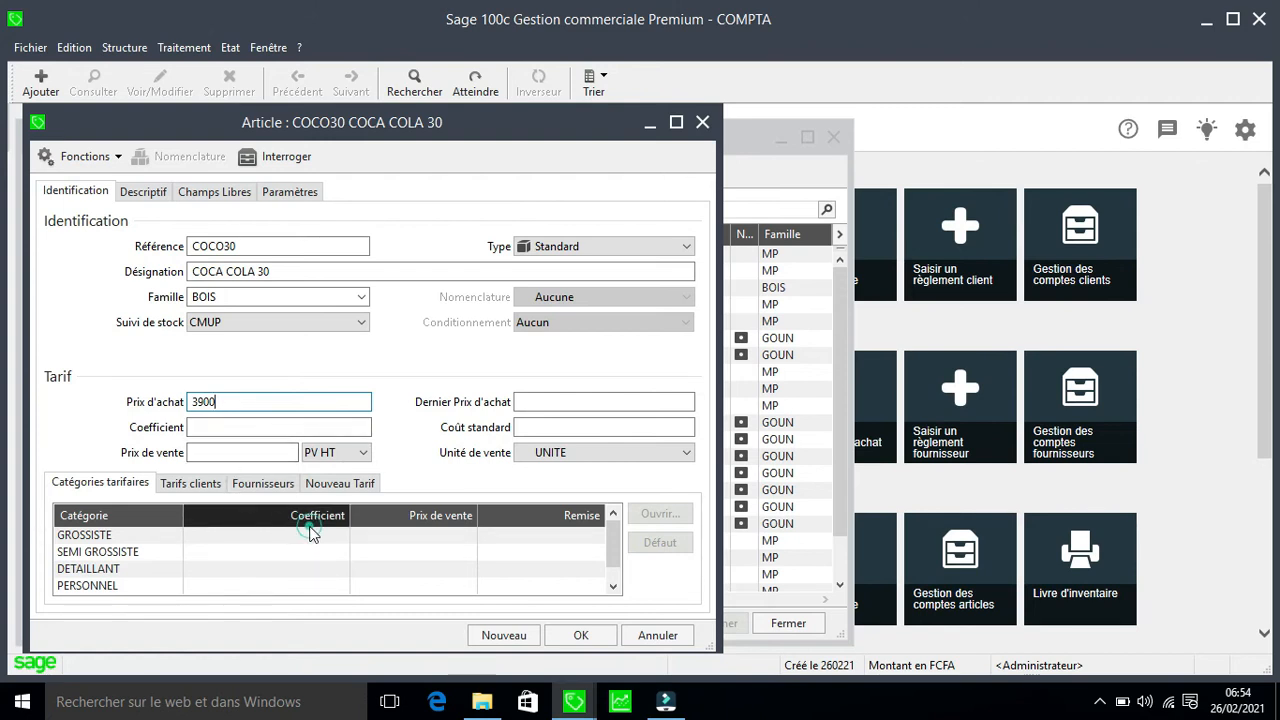
{"action": "left_click", "coordinate": [345, 551]}
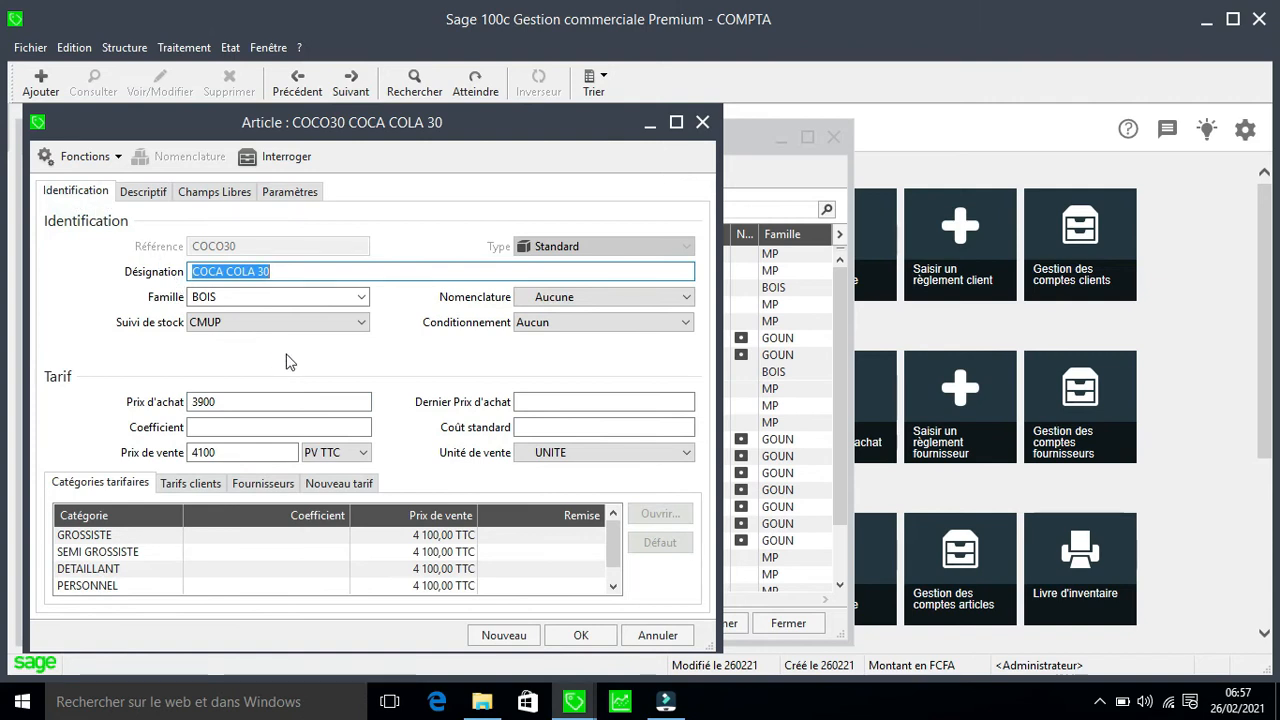
Step: Set the GROSSISTE category sales price of COCA COLA 30 to 4200 TTC
{"action": "double_click", "coordinate": [452, 536]}
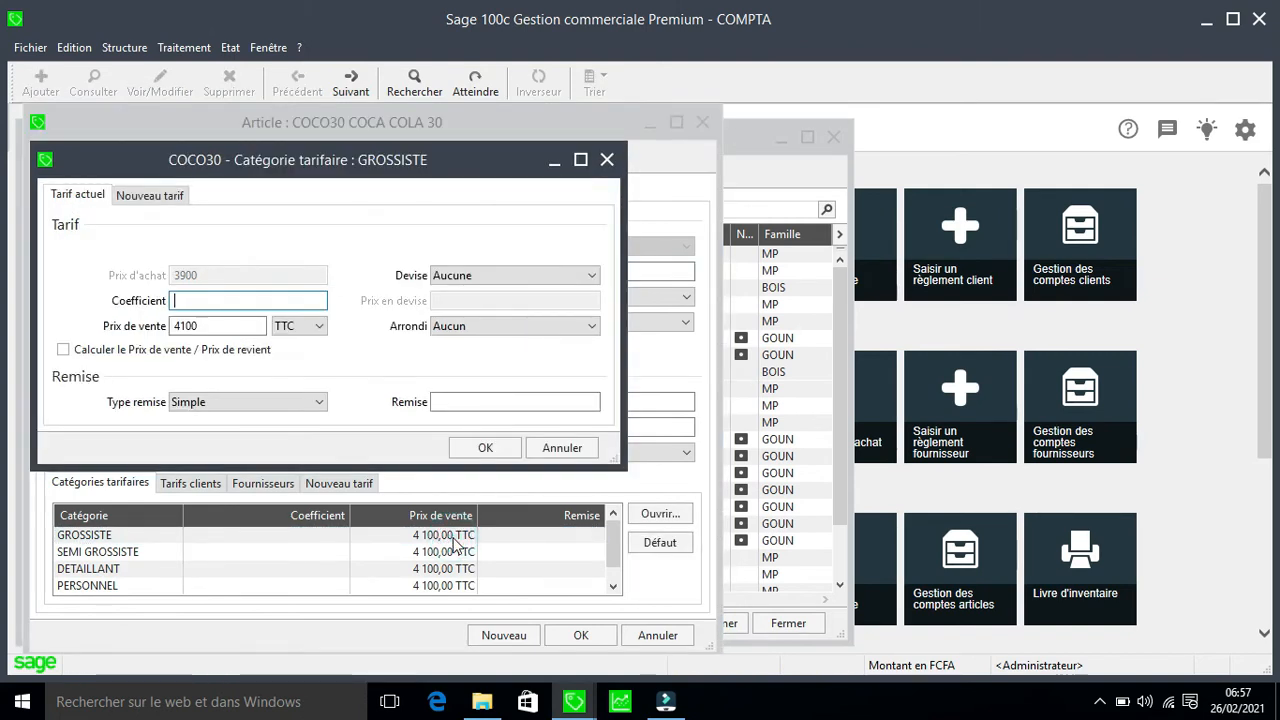
{"action": "left_click", "coordinate": [568, 450]}
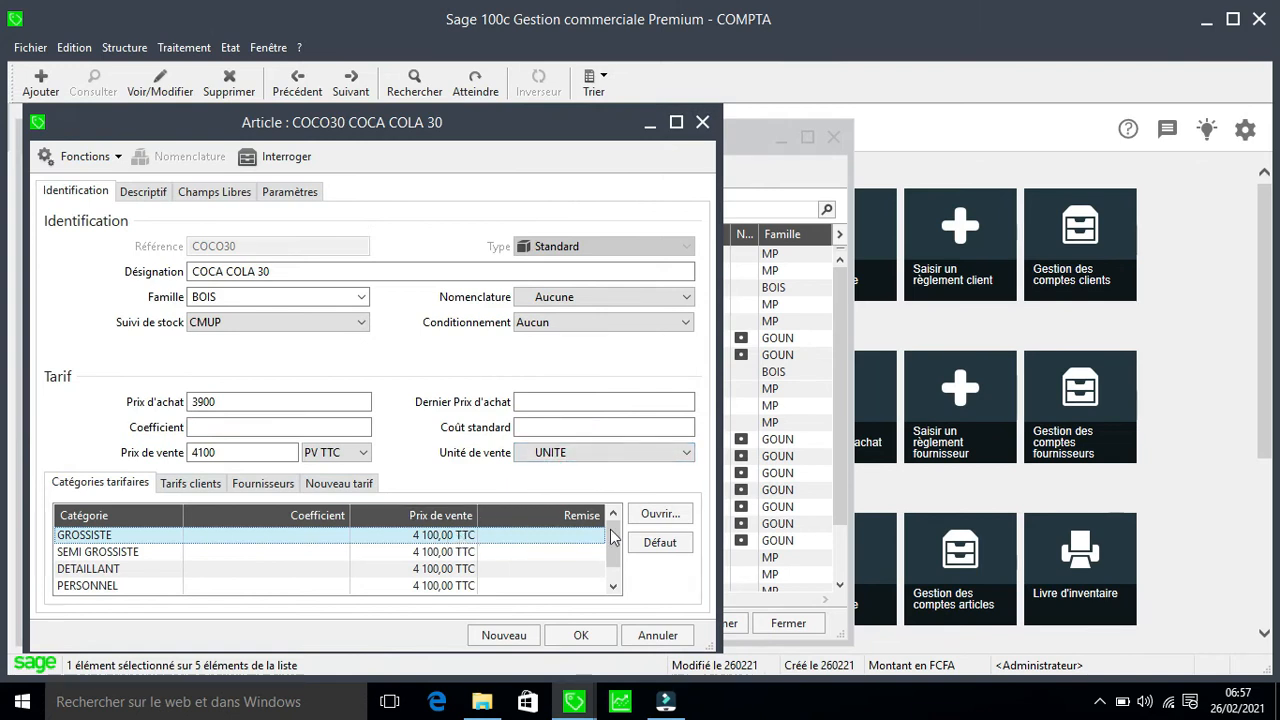
{"action": "left_click", "coordinate": [660, 518]}
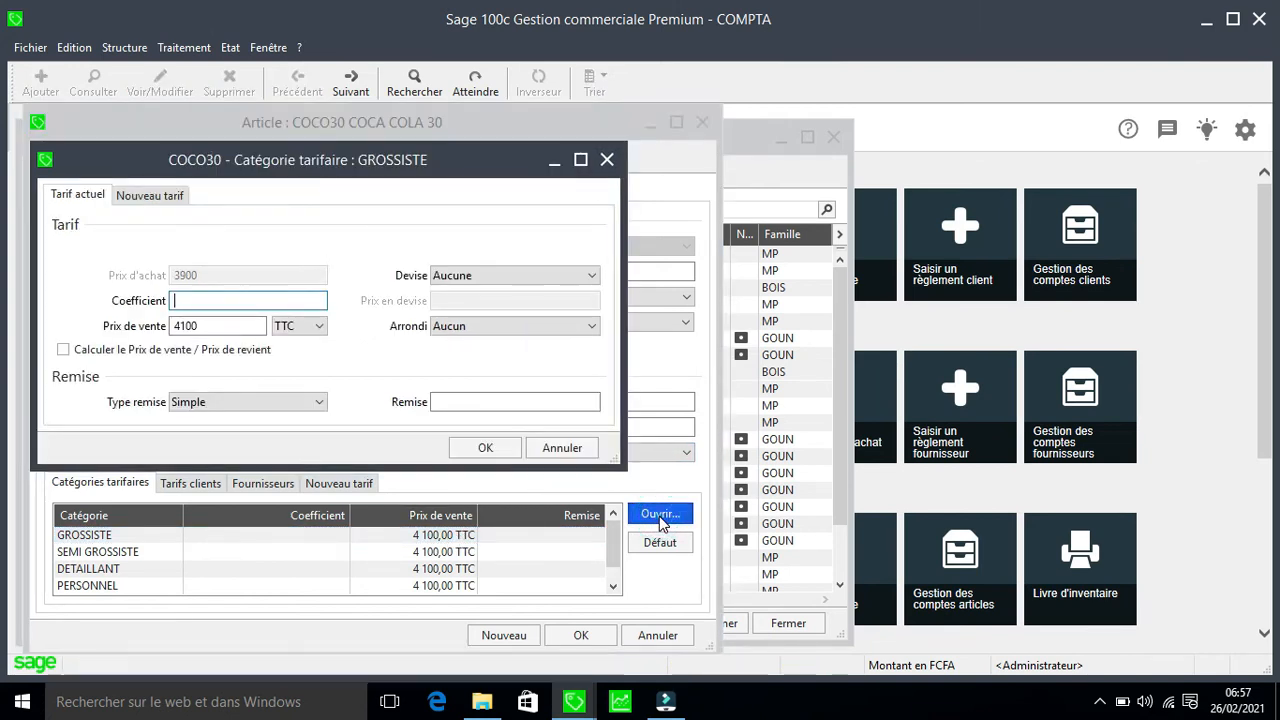
{"action": "left_click", "coordinate": [208, 321]}
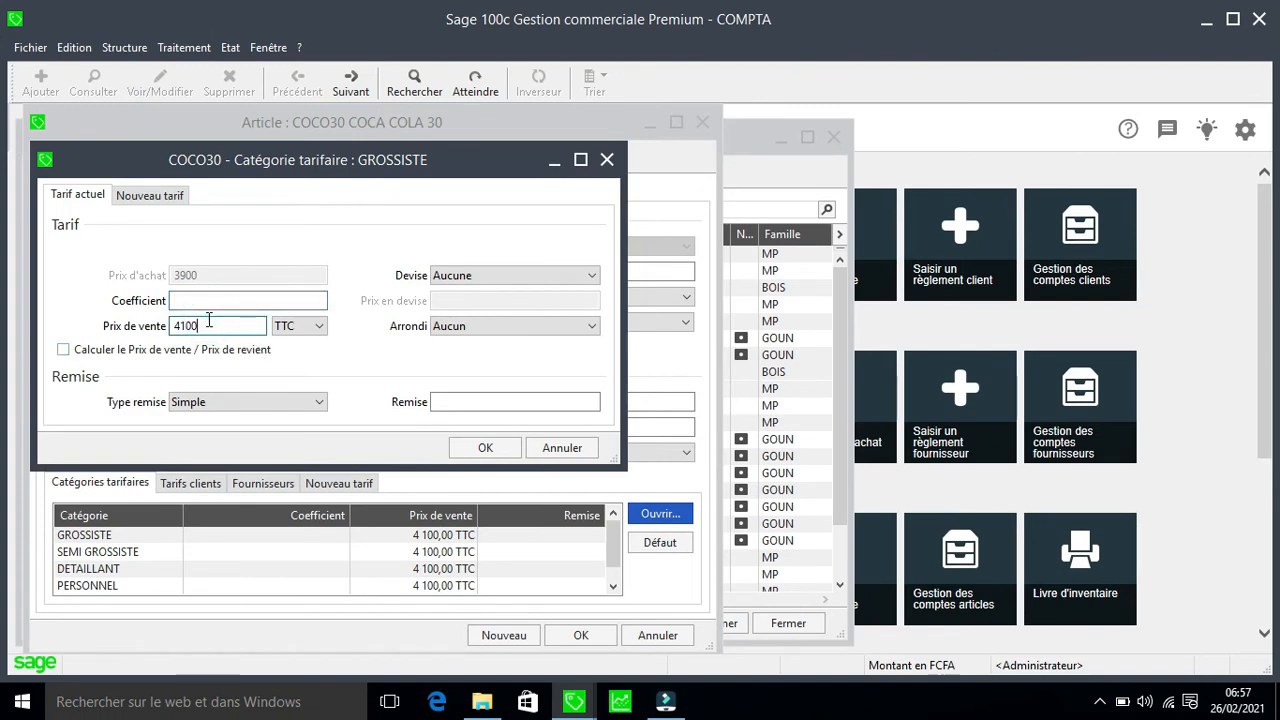
{"action": "key", "text": "BackSpace"}
{"action": "type", "text": "200"}
{"action": "left_click", "coordinate": [477, 449]}
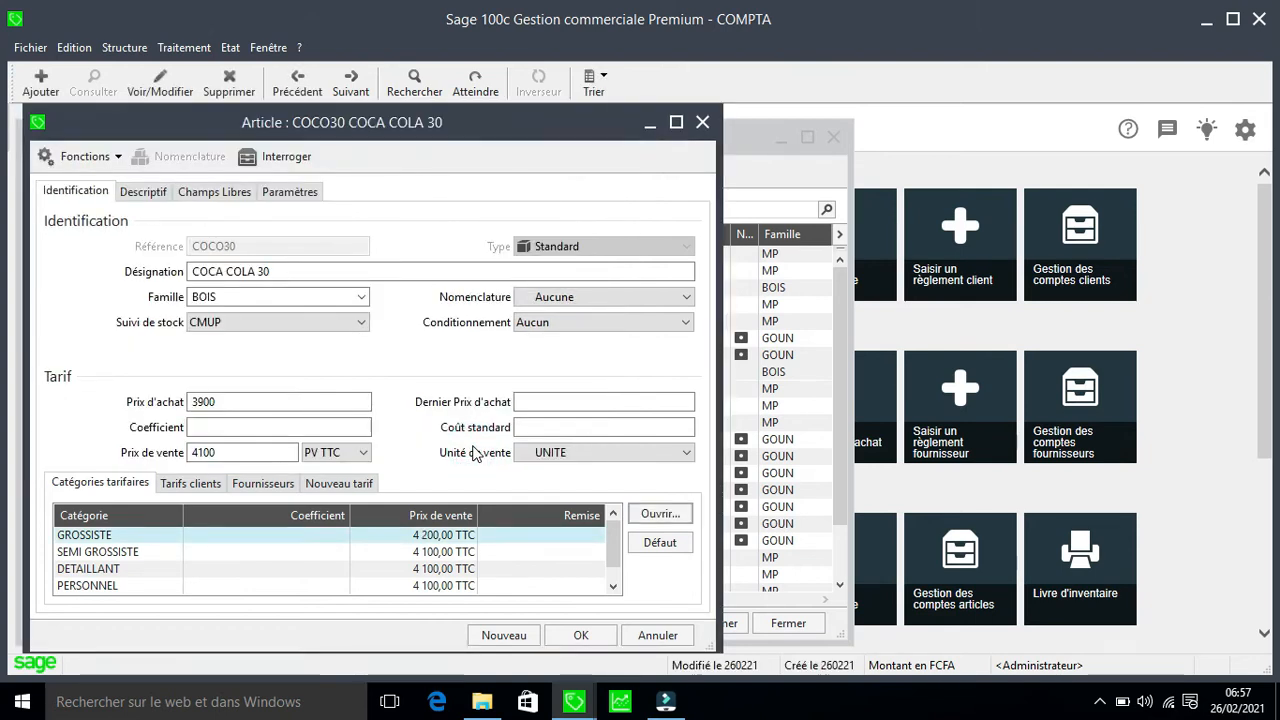
Step: Set the SEMI GROSSISTE category sales price of COCA COLA 30 to 4300 TTC
{"action": "double_click", "coordinate": [428, 558]}
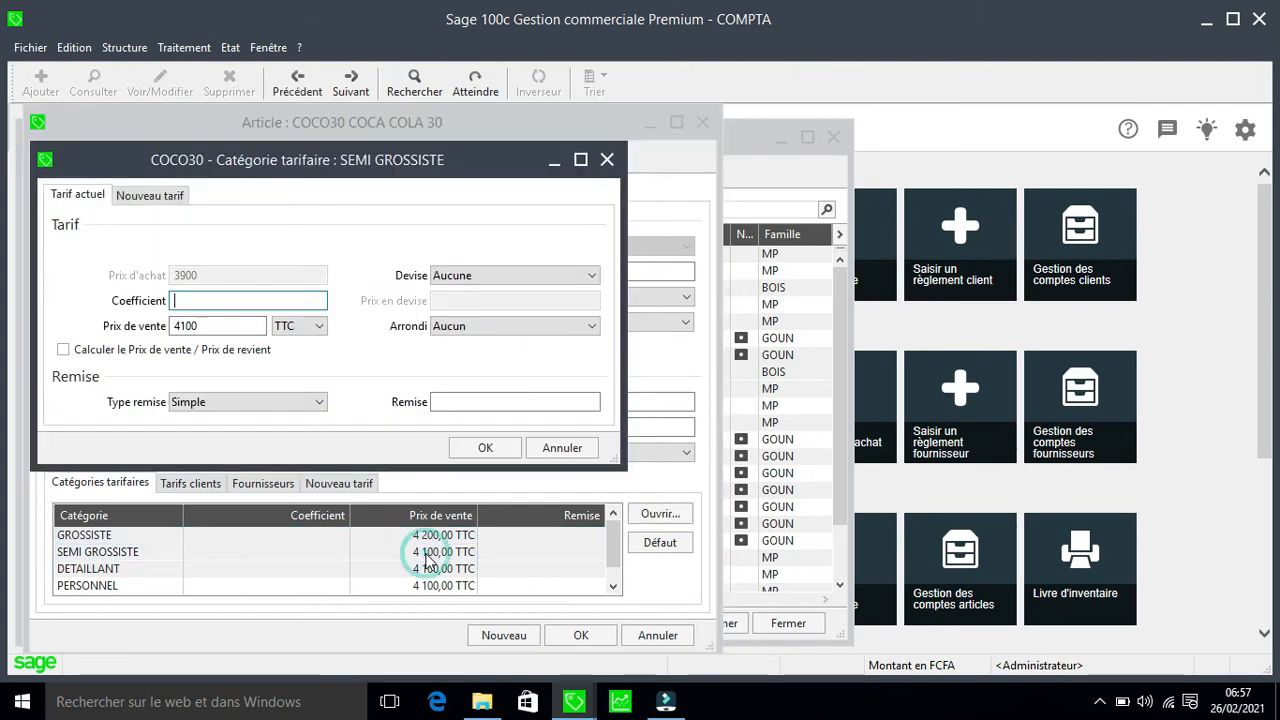
{"action": "left_click", "coordinate": [227, 325]}
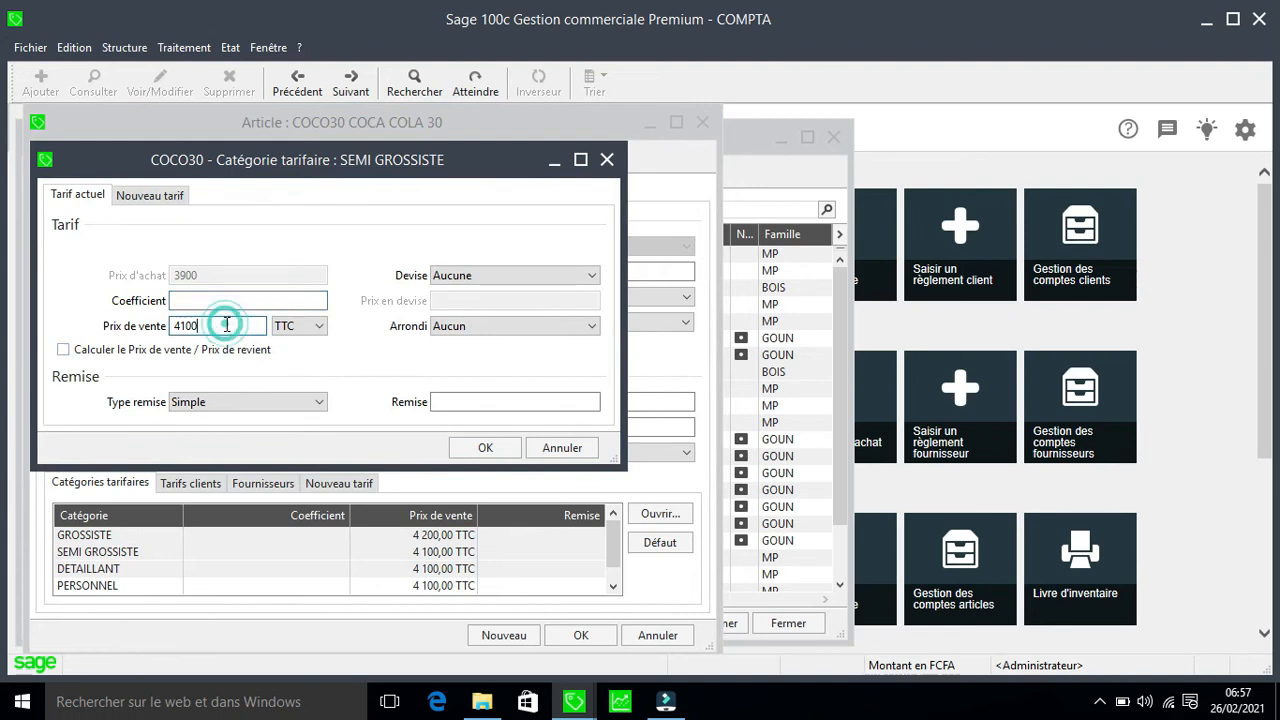
{"action": "key", "text": "BackSpace"}
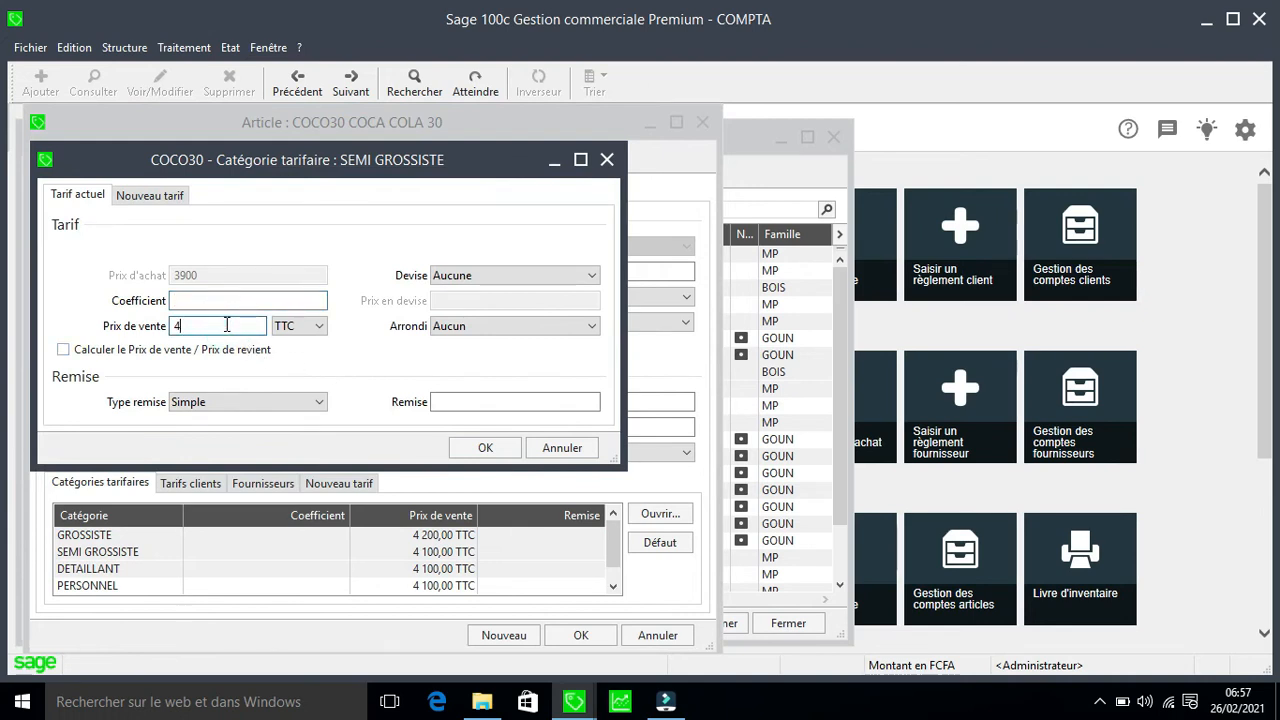
{"action": "type", "text": "300"}
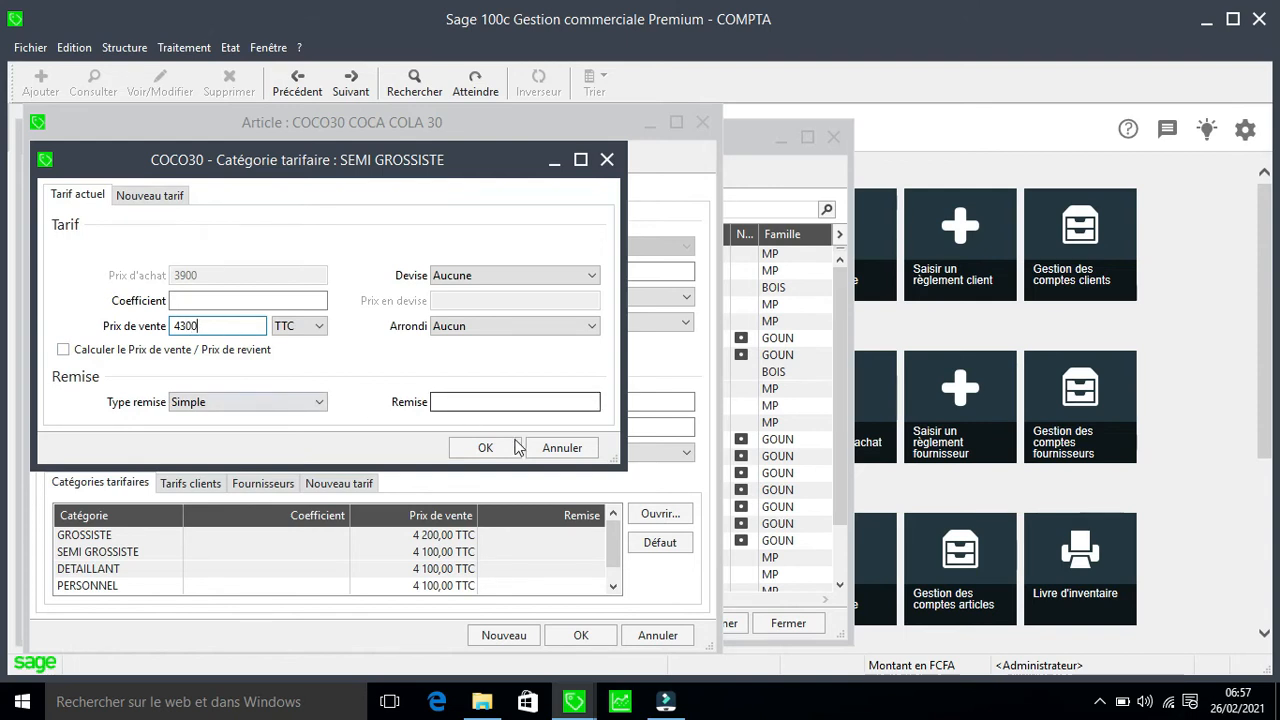
{"action": "left_click", "coordinate": [485, 447]}
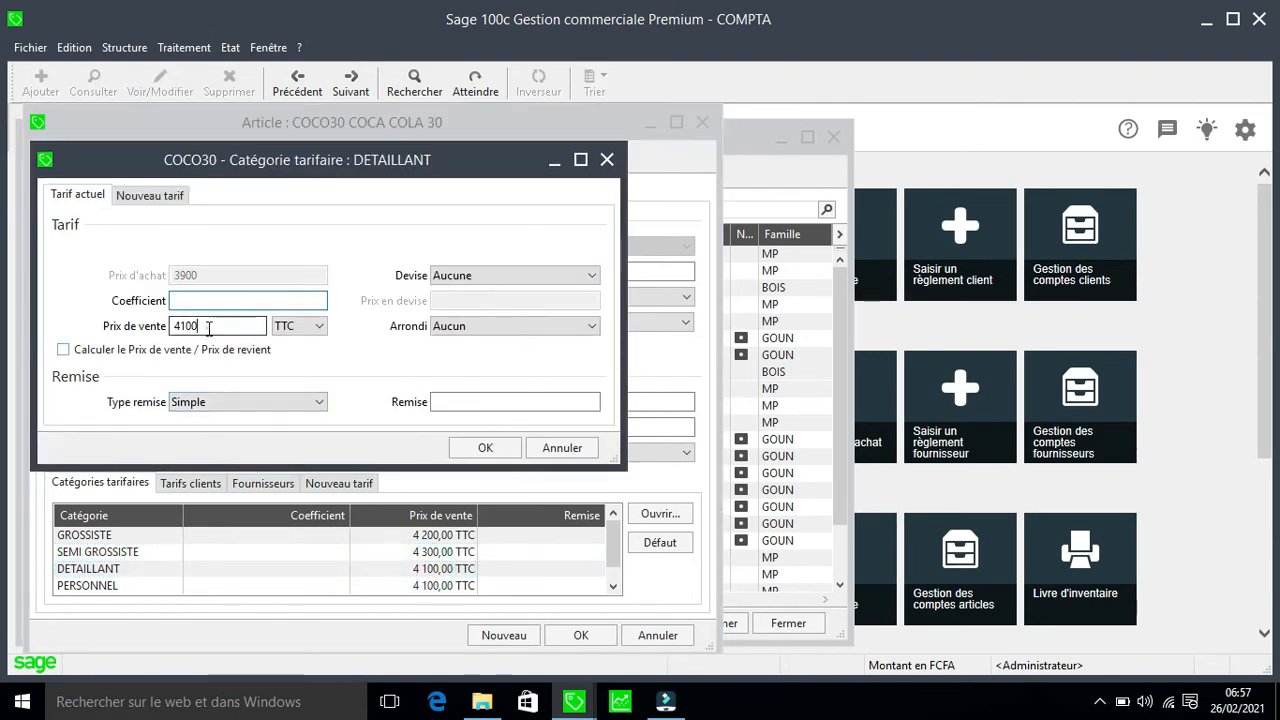
Step: Set the DETAILLANT category sales price of COCA COLA 30 to 4500 TTC, and close the article and the articles list
{"action": "key", "text": "BackSpace"}
{"action": "key", "text": "BackSpace"}
{"action": "key", "text": "BackSpace"}
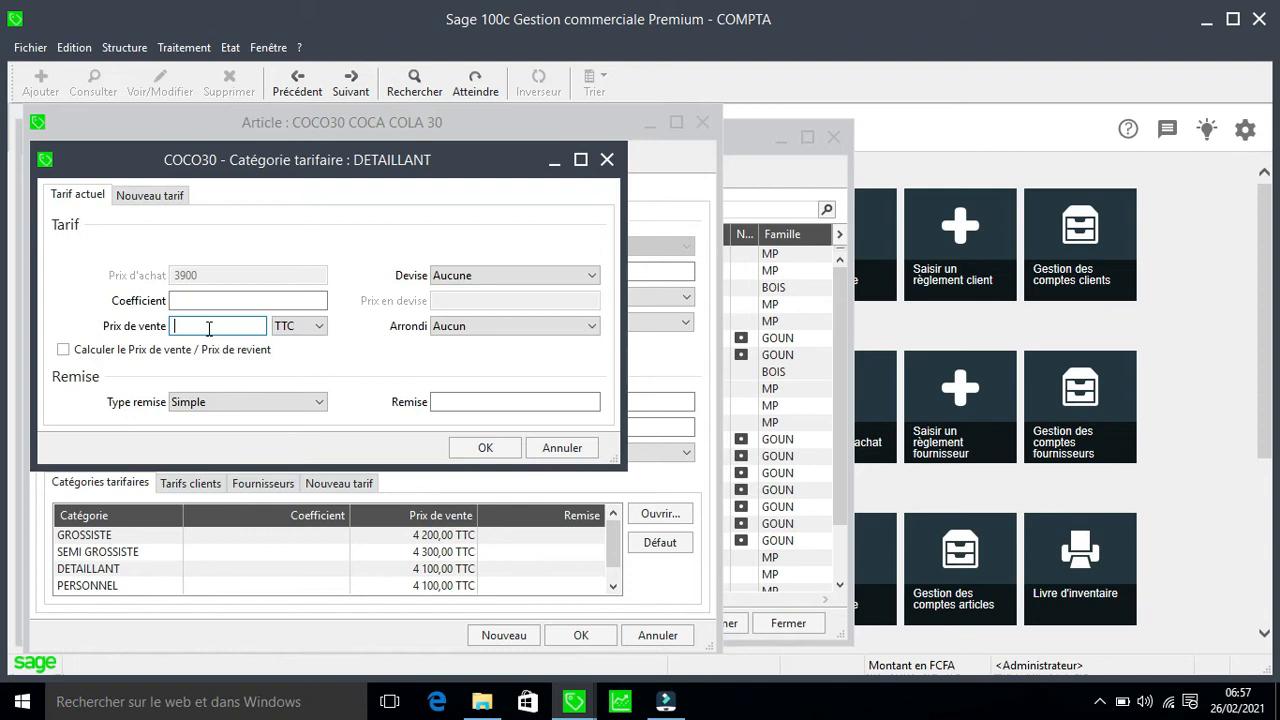
{"action": "type", "text": "4500"}
{"action": "left_click", "coordinate": [495, 448]}
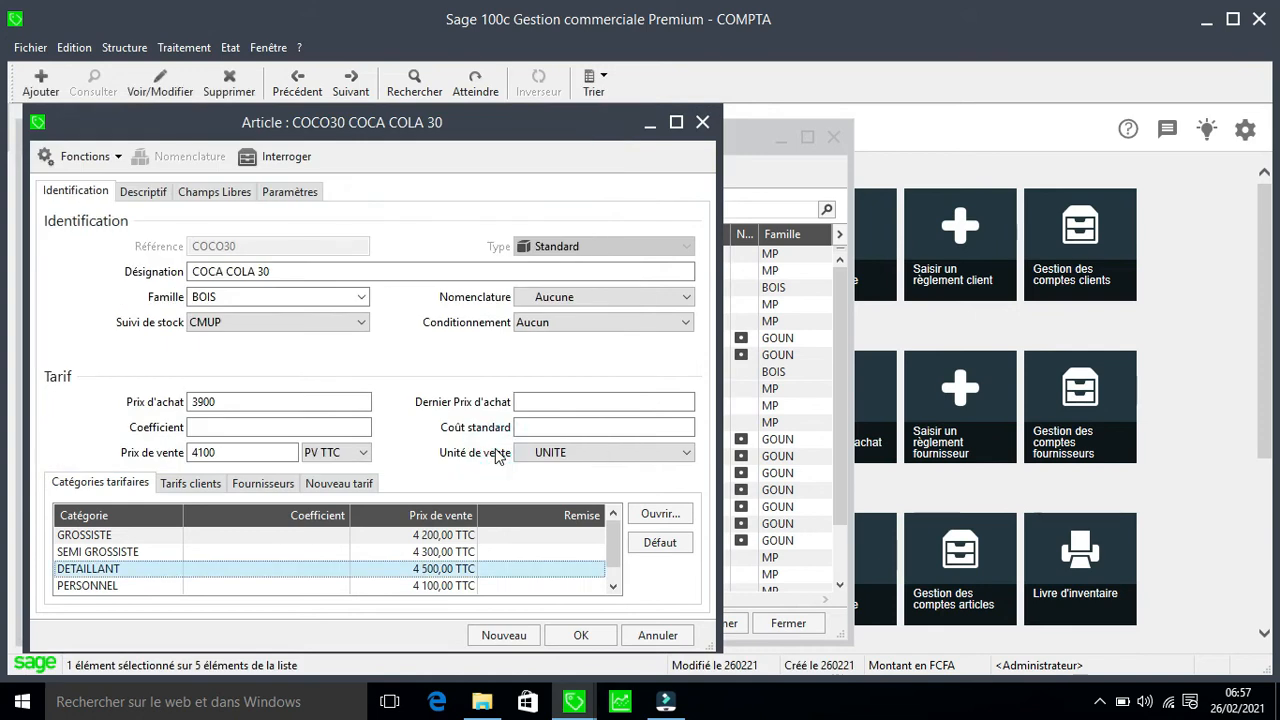
{"action": "left_click", "coordinate": [703, 123]}
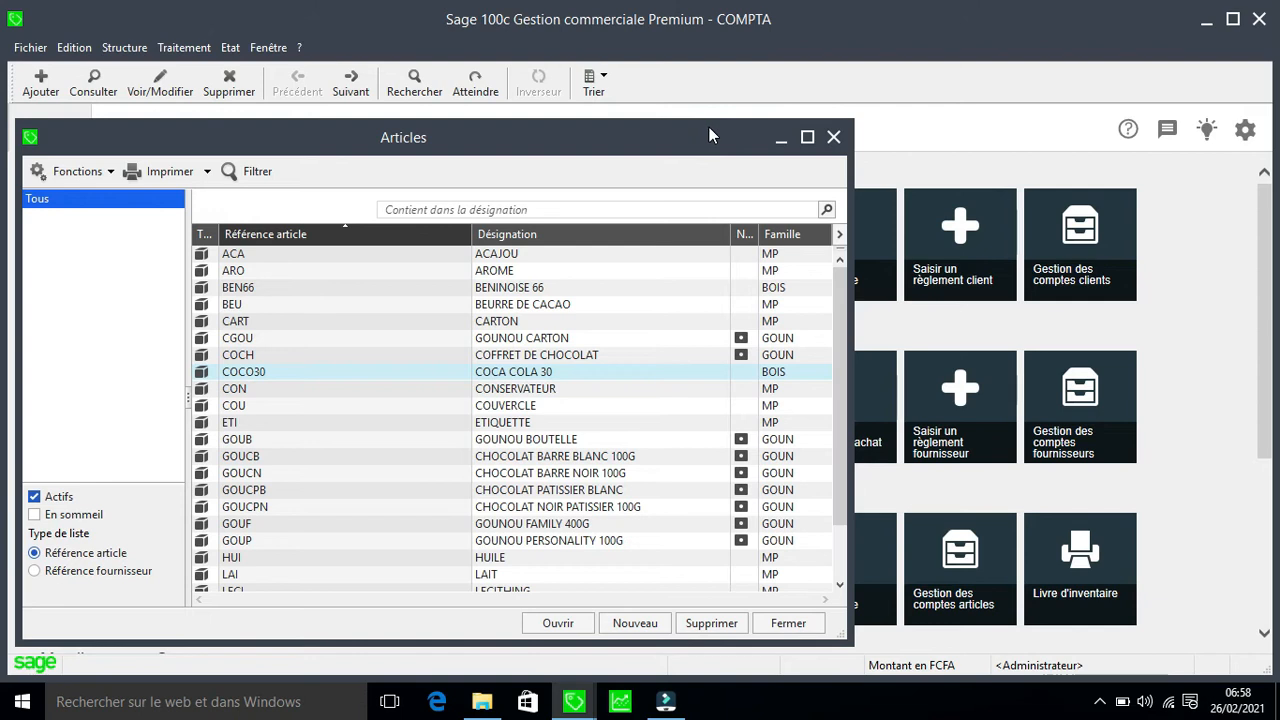
{"action": "left_click", "coordinate": [838, 140]}
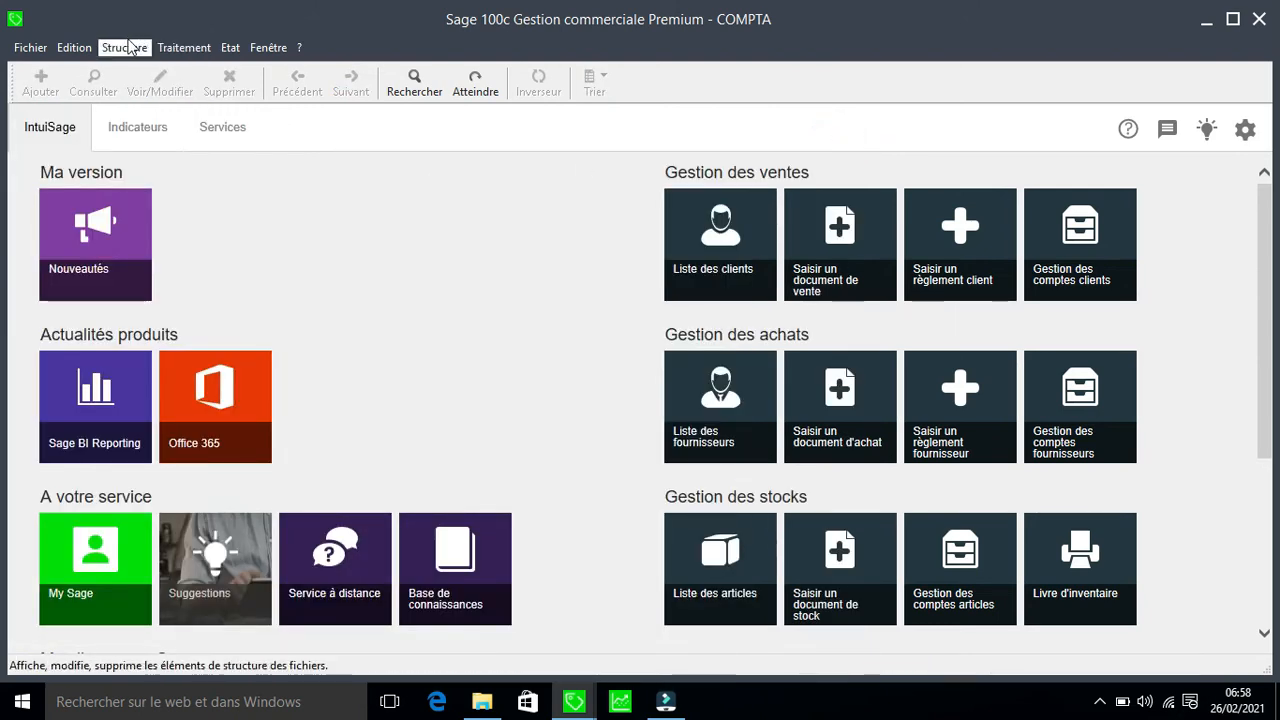
{"action": "left_click", "coordinate": [124, 50]}
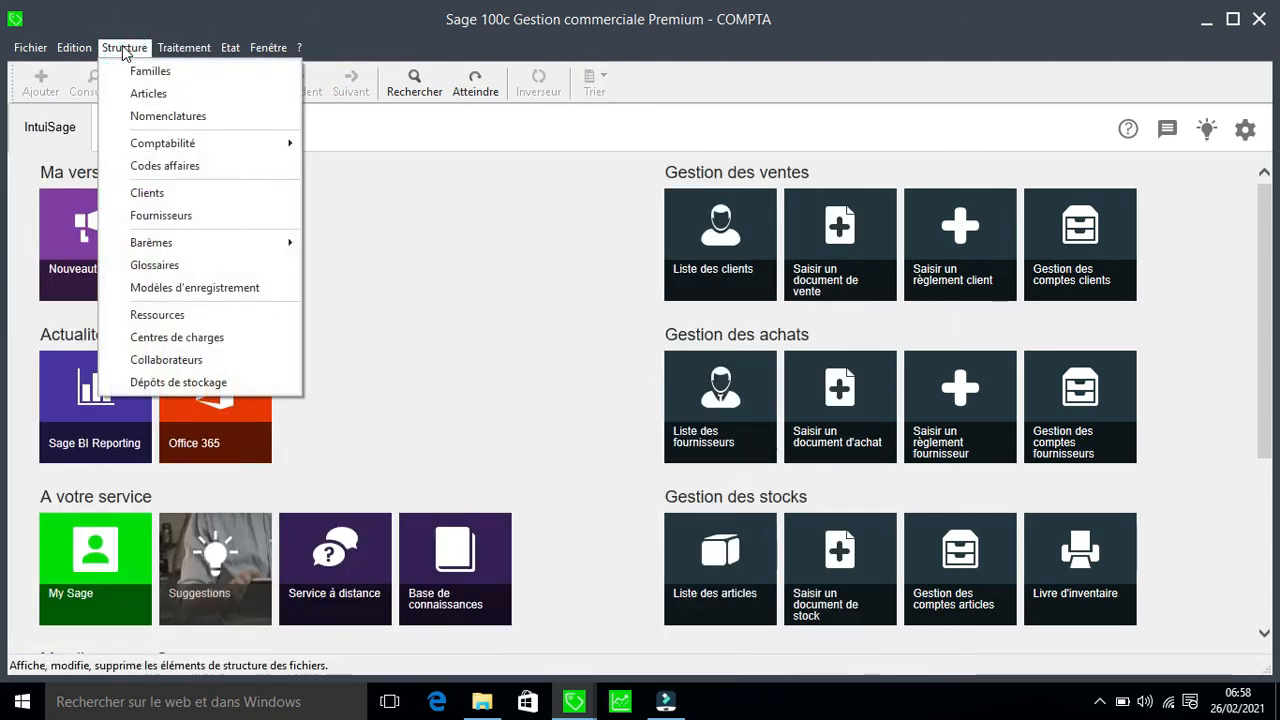
{"action": "left_click", "coordinate": [146, 97]}
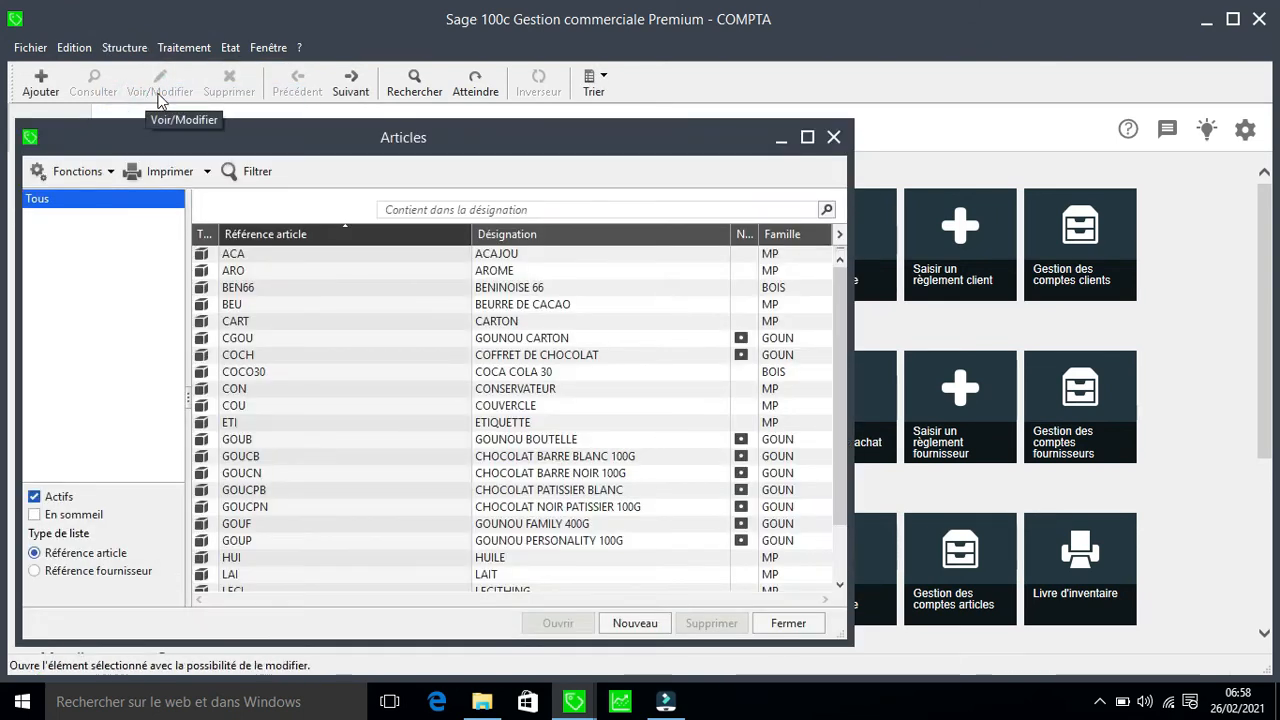
{"action": "left_click", "coordinate": [833, 137]}
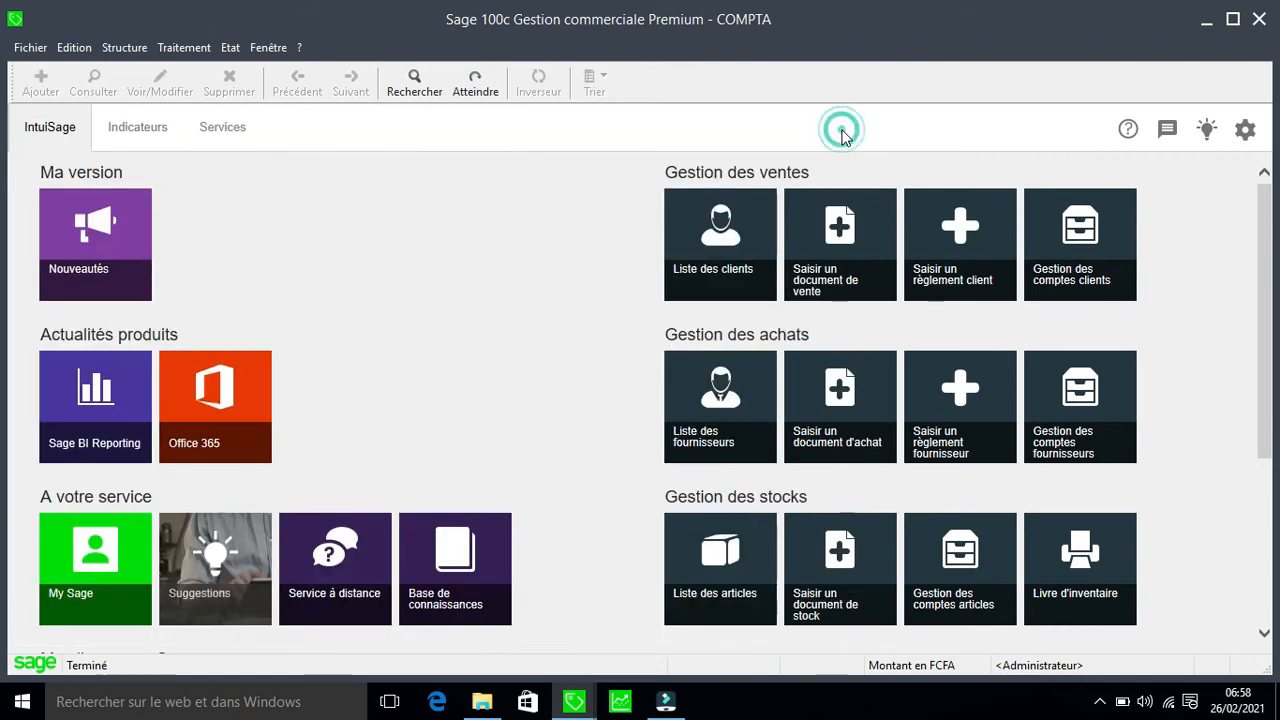
Step: Create a new purchase document of type Facture
{"action": "left_click", "coordinate": [183, 48]}
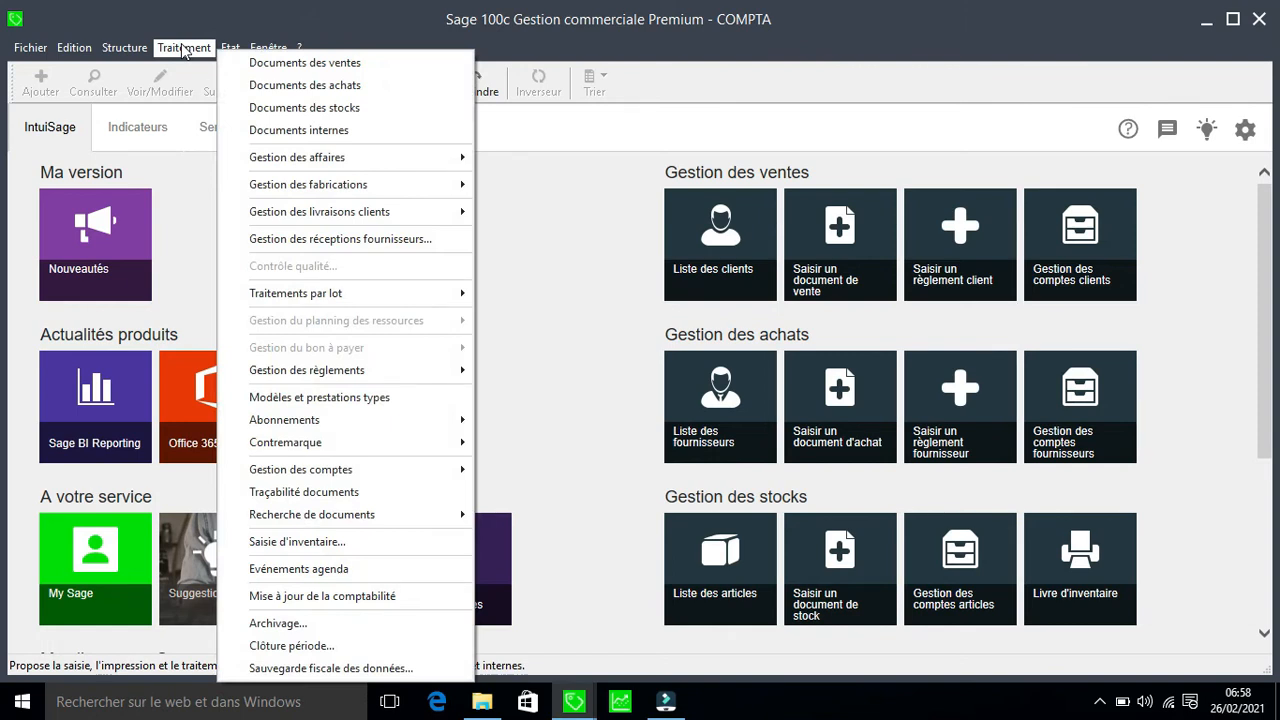
{"action": "left_click", "coordinate": [296, 86]}
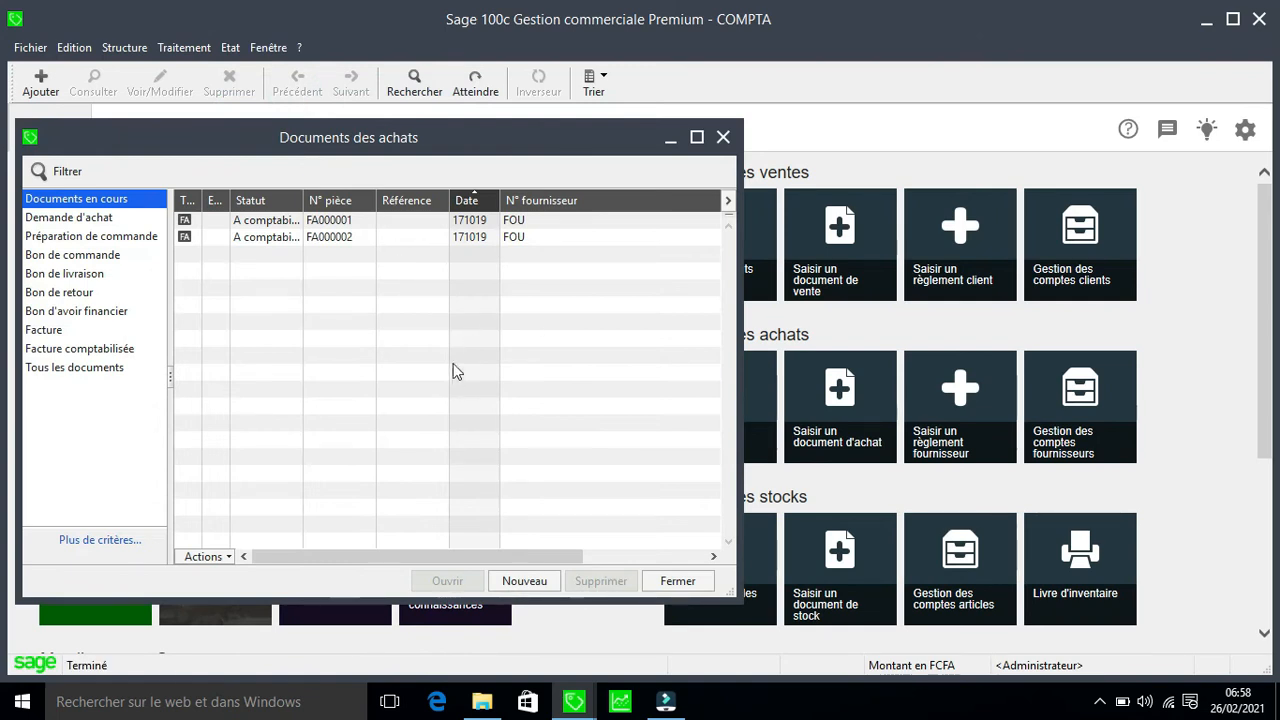
{"action": "left_click", "coordinate": [524, 581]}
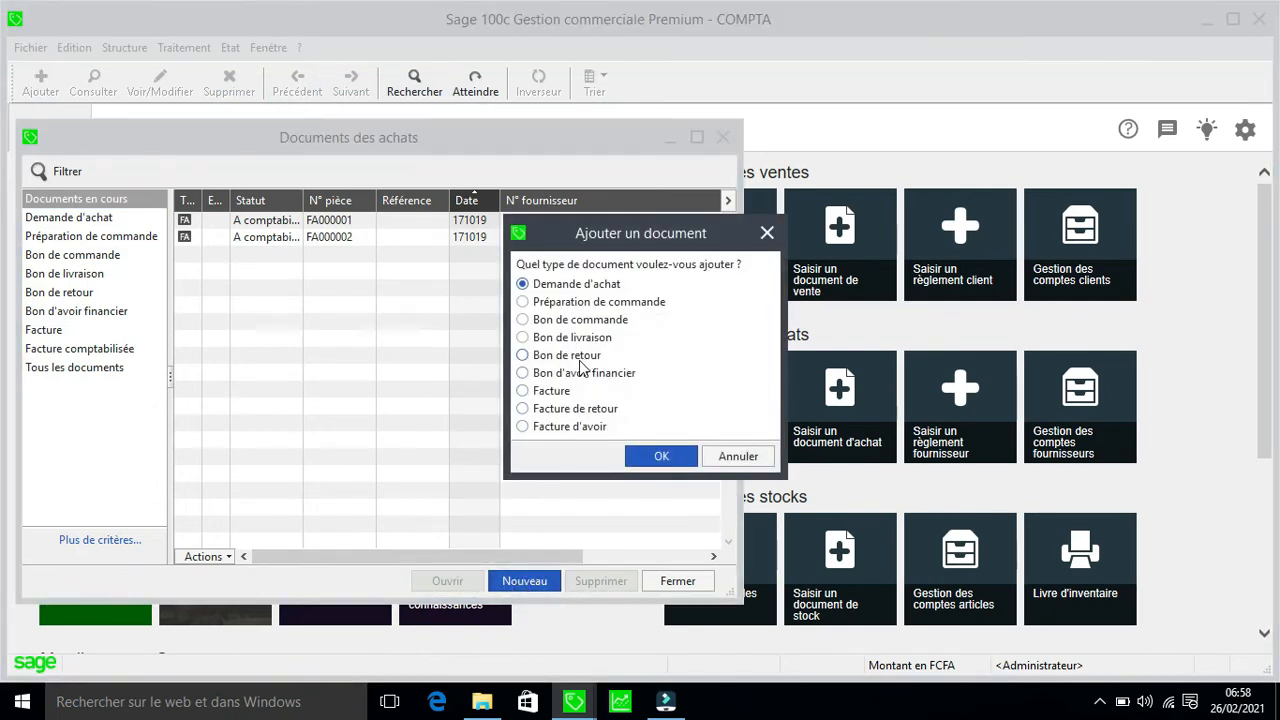
{"action": "left_click", "coordinate": [538, 392]}
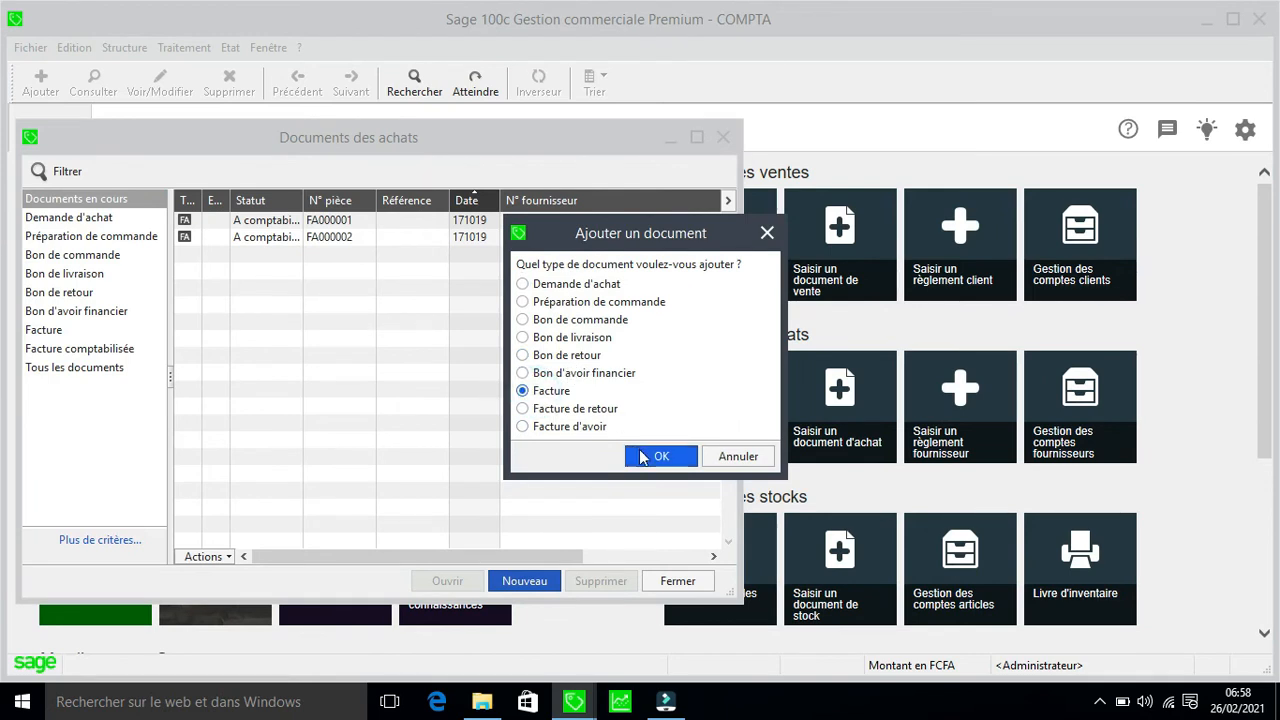
{"action": "left_click", "coordinate": [669, 454]}
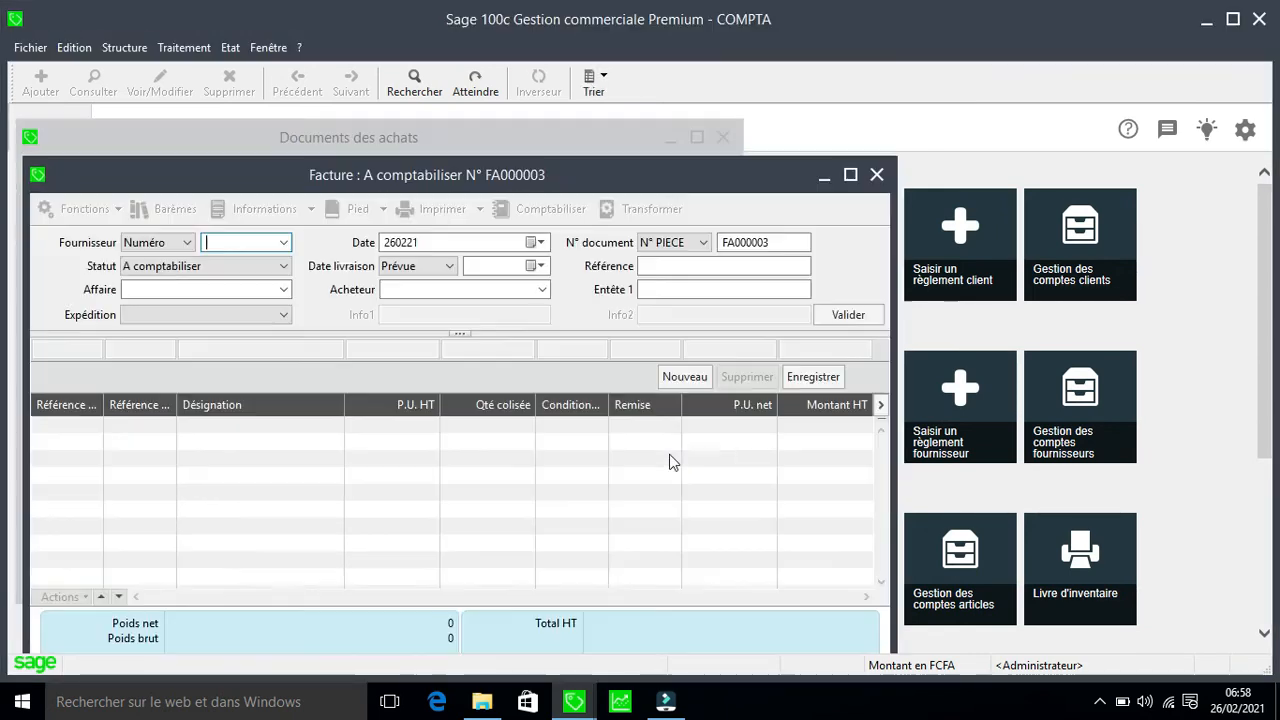
Step: Set the invoice's supplier to DIV FOURNISSEUR DIVERS and its reference to 45/GEN, and validate the header
{"action": "left_click", "coordinate": [284, 243]}
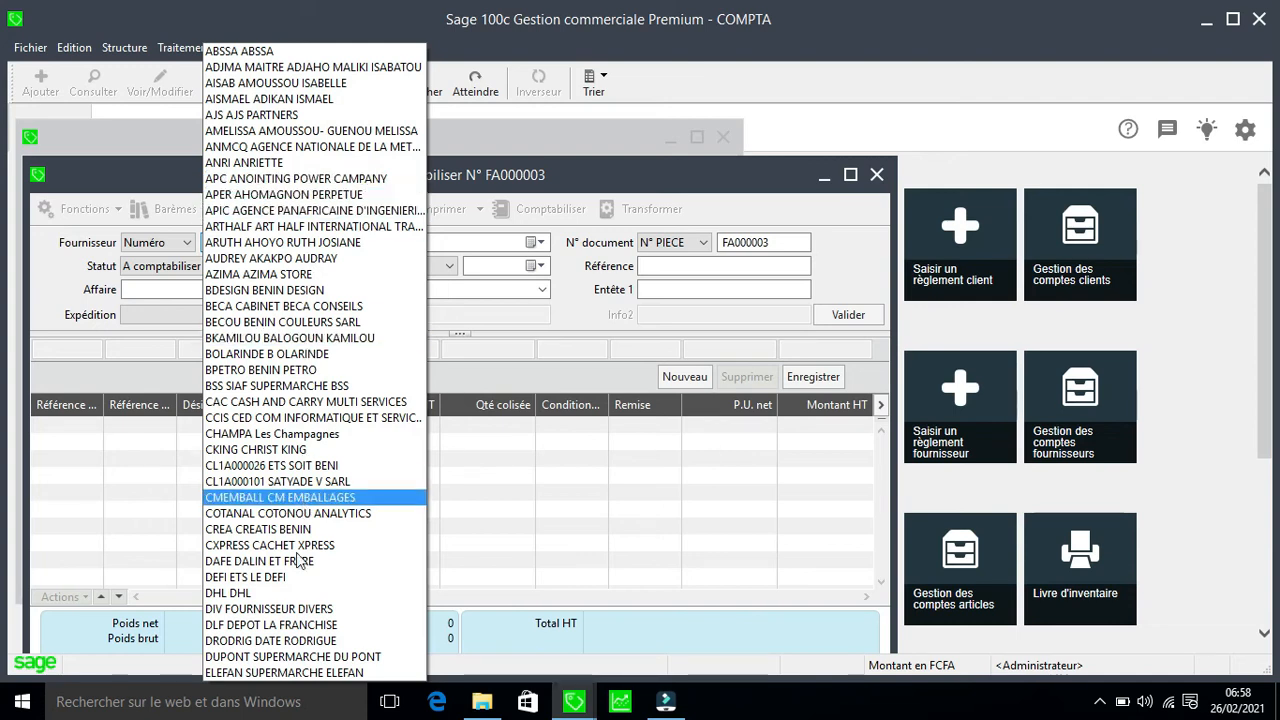
{"action": "left_click", "coordinate": [295, 609]}
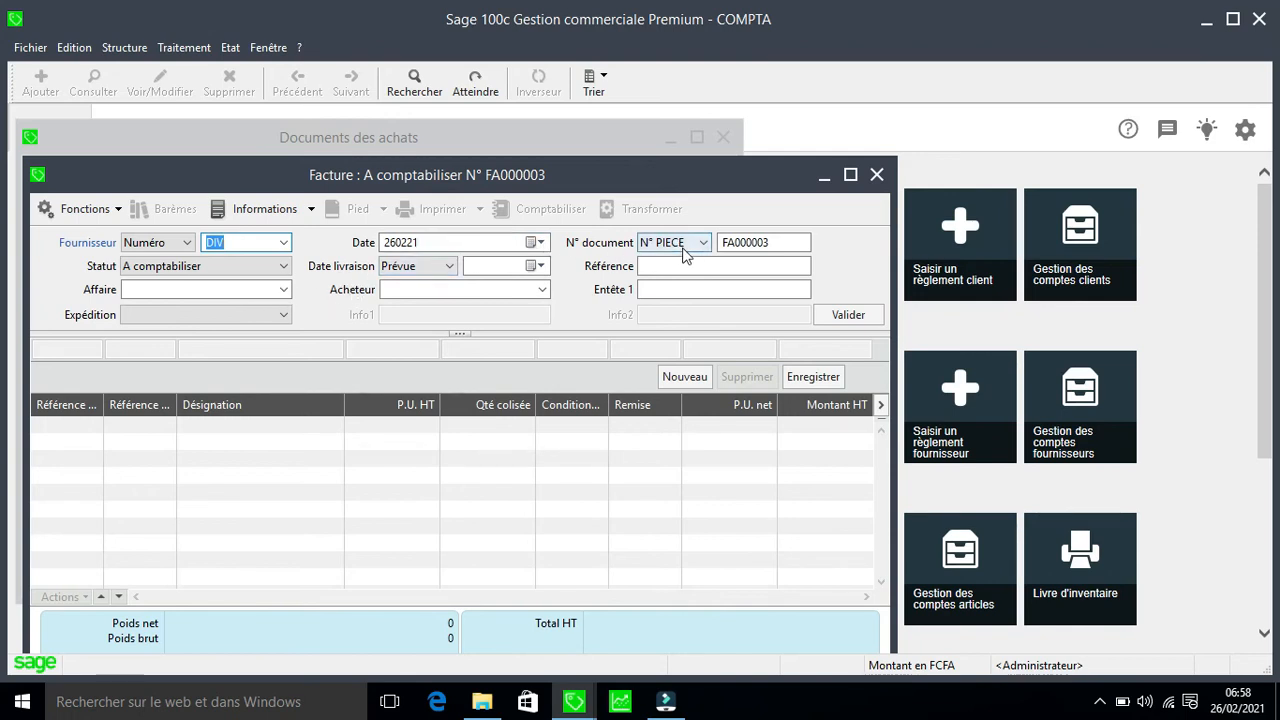
{"action": "left_click", "coordinate": [650, 266]}
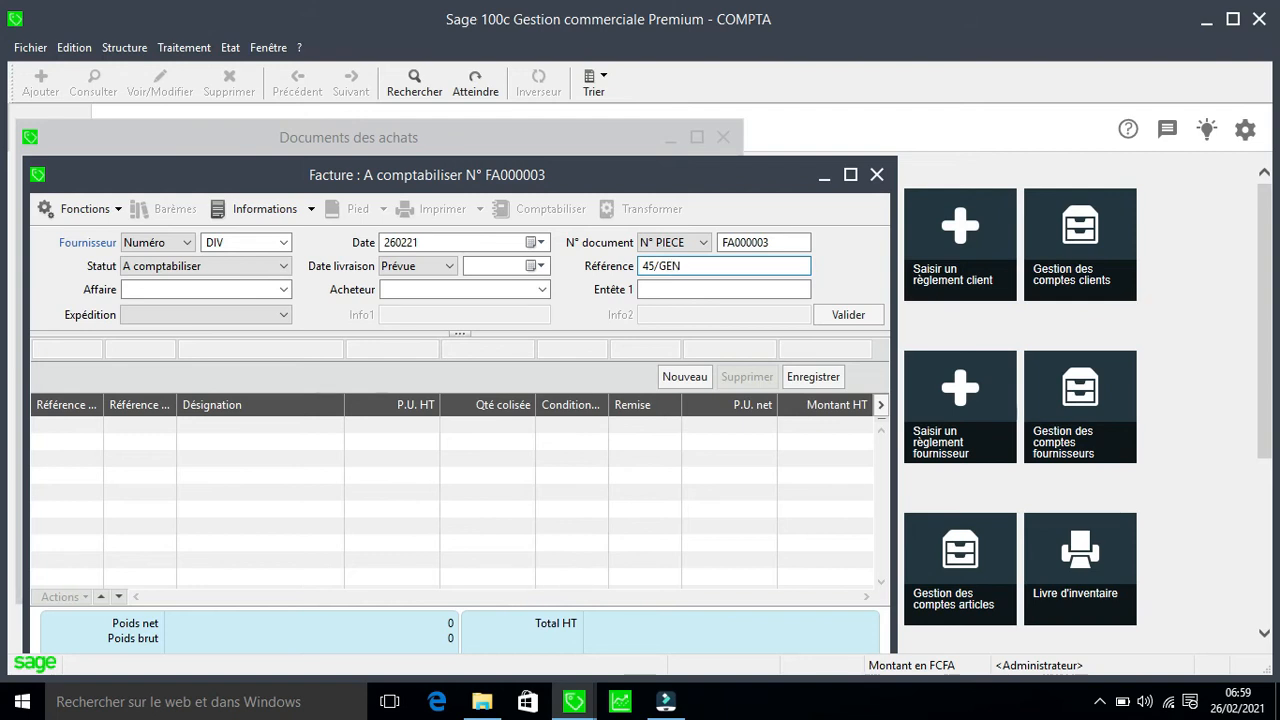
{"action": "key", "text": "Return"}
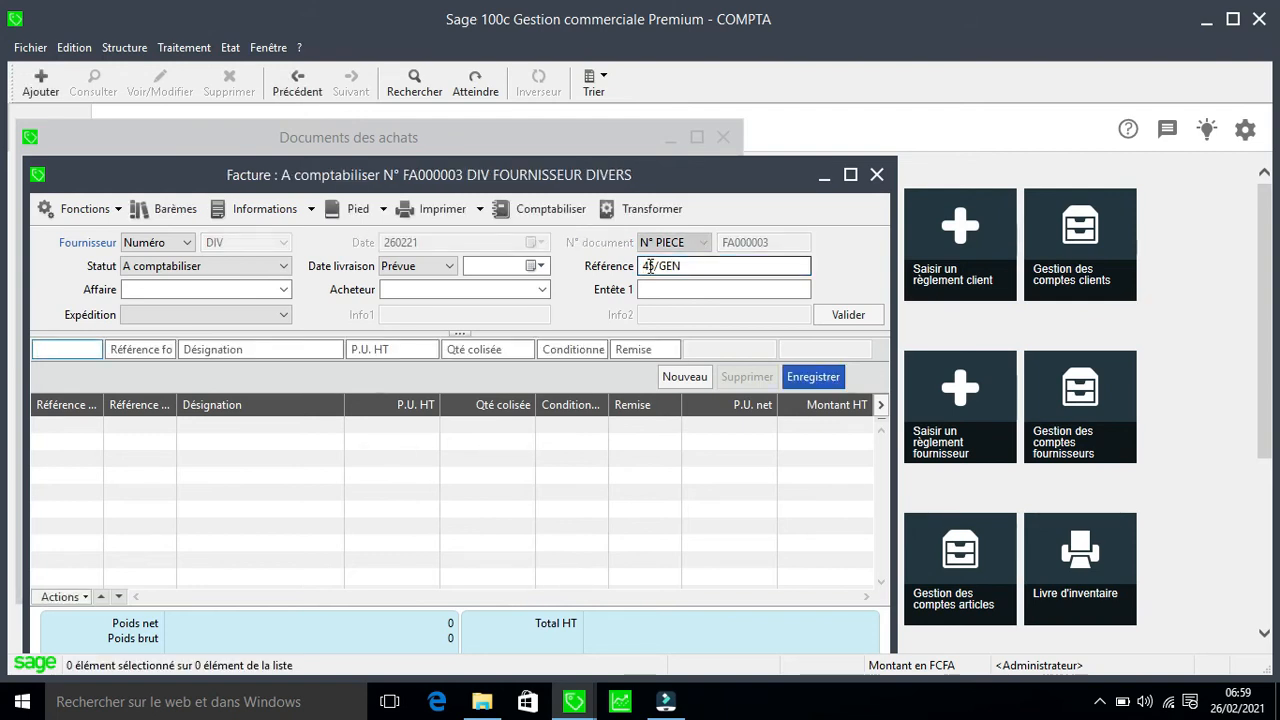
Step: Add an invoice line for COCA COLA 30 with a quantity of 100
{"action": "key", "text": "Tab"}
{"action": "key", "text": "Tab"}
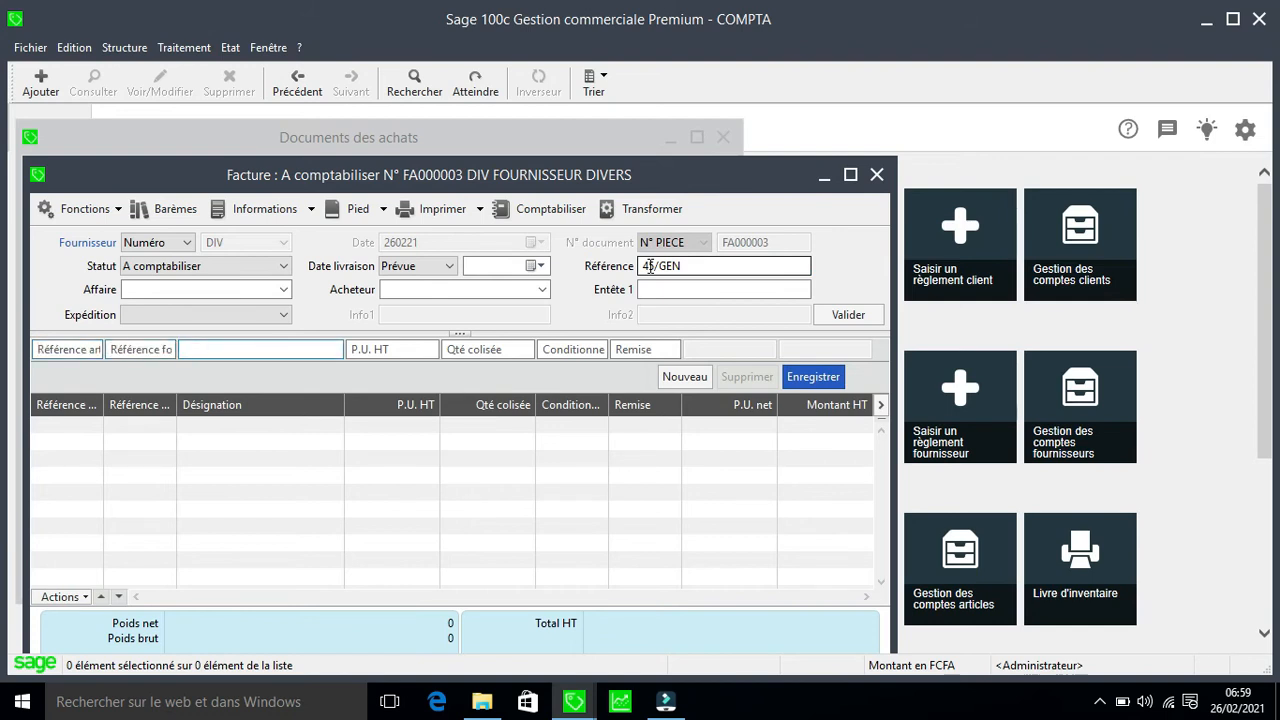
{"action": "type", "text": "COCOA"}
{"action": "key", "text": "BackSpace"}
{"action": "key", "text": "BackSpace"}
{"action": "type", "text": "A"}
{"action": "key", "text": "Tab"}
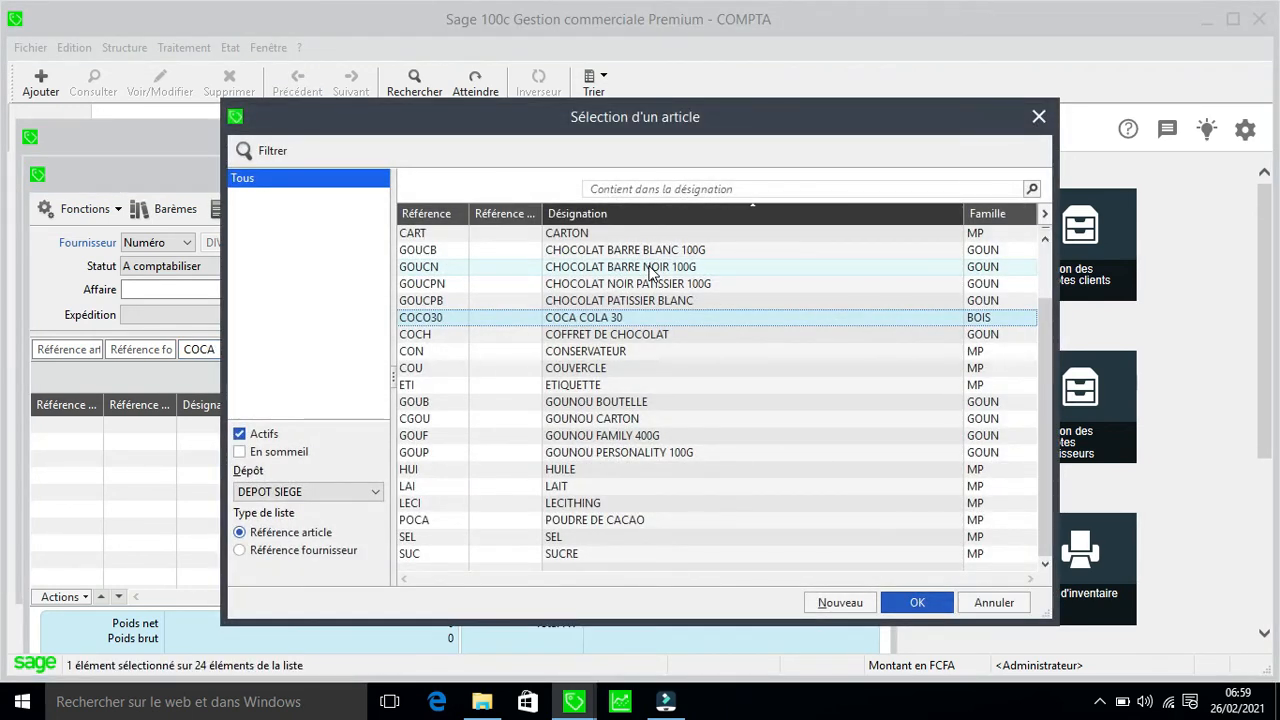
{"action": "key", "text": "Return"}
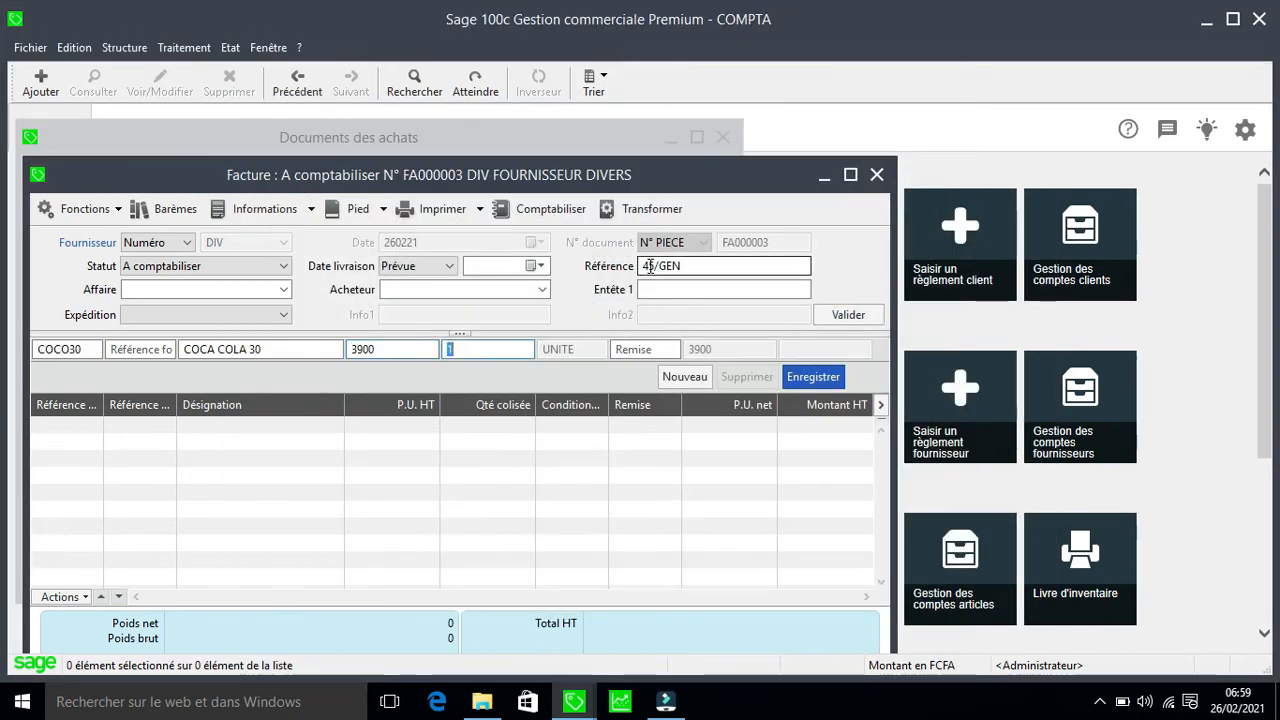
{"action": "type", "text": "100"}
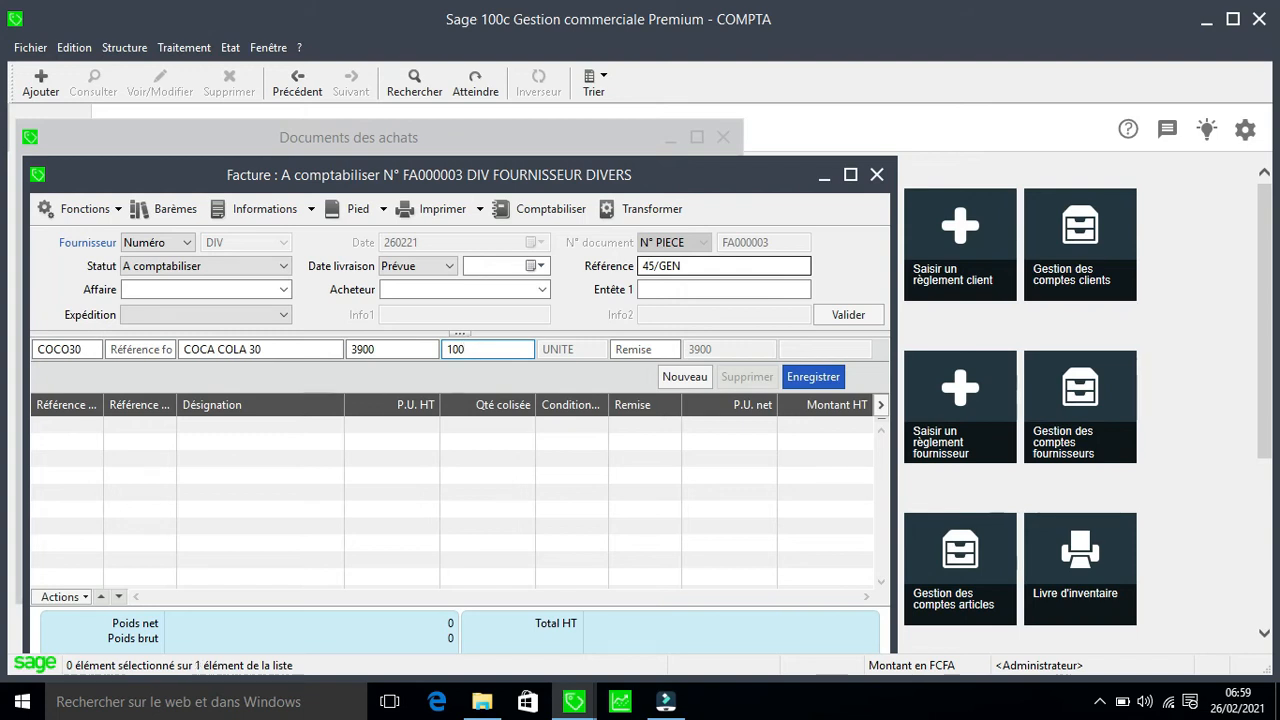
{"action": "key", "text": "Return"}
Step: Add an invoice line for BENINOISE 66 with a quantity of 100
{"action": "key", "text": "Tab"}
{"action": "key", "text": "Tab"}
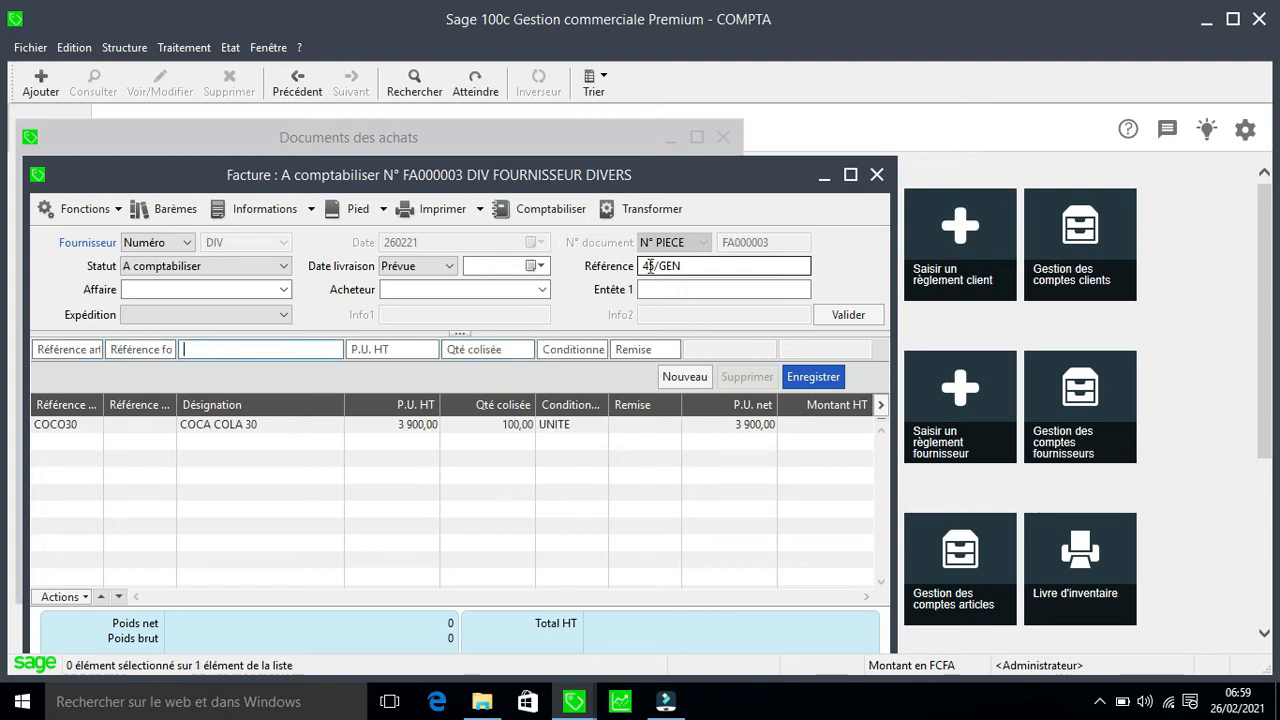
{"action": "type", "text": "BEN"}
{"action": "key", "text": "Tab"}
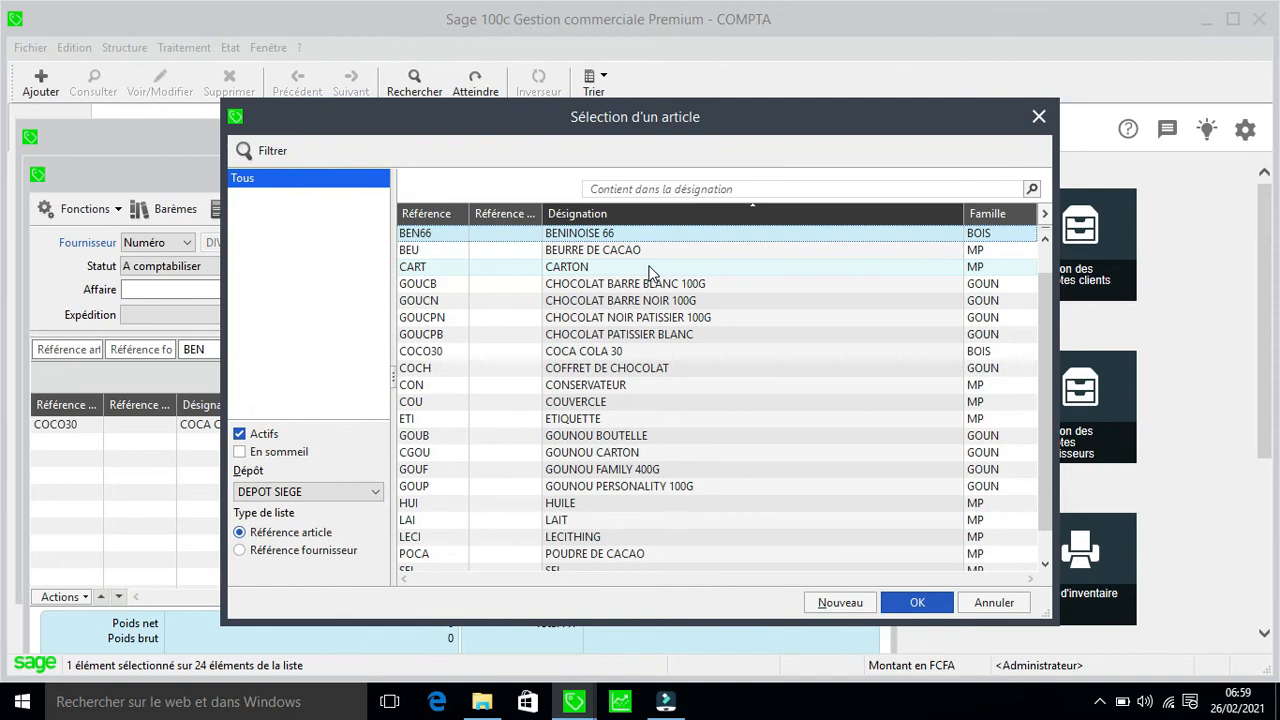
{"action": "key", "text": "Return"}
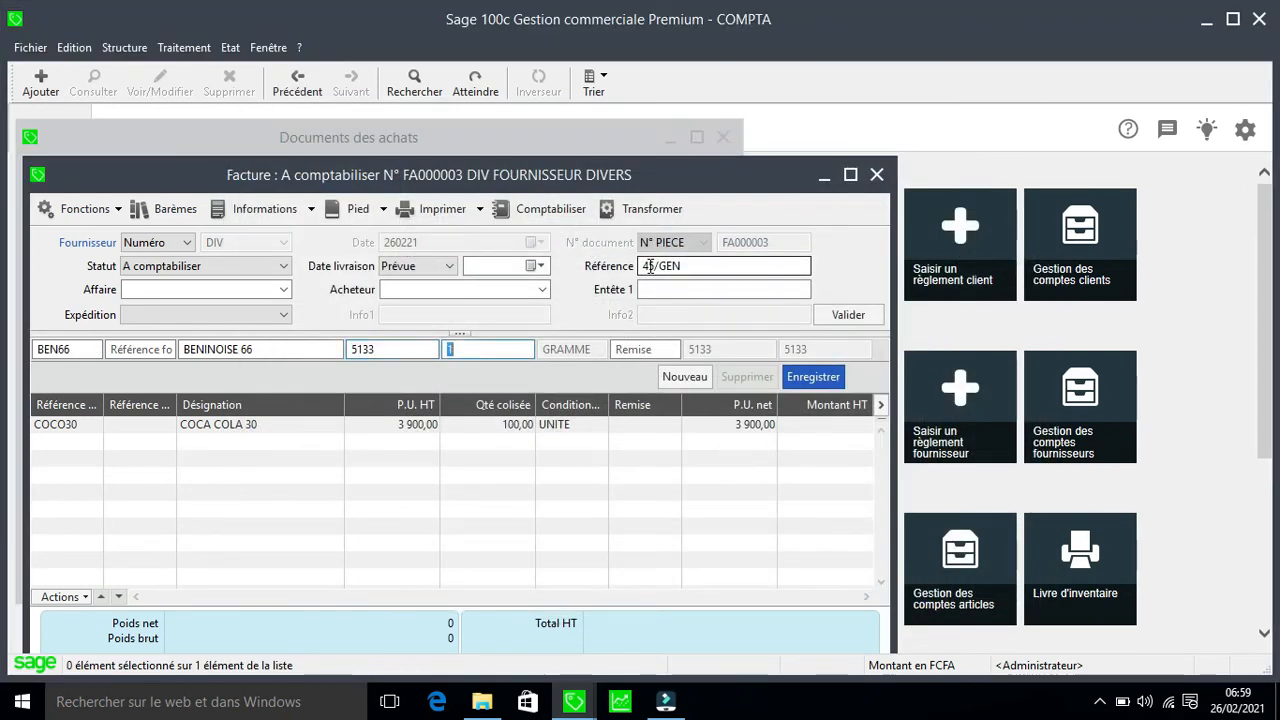
{"action": "type", "text": "1"}
{"action": "key", "text": "Return"}
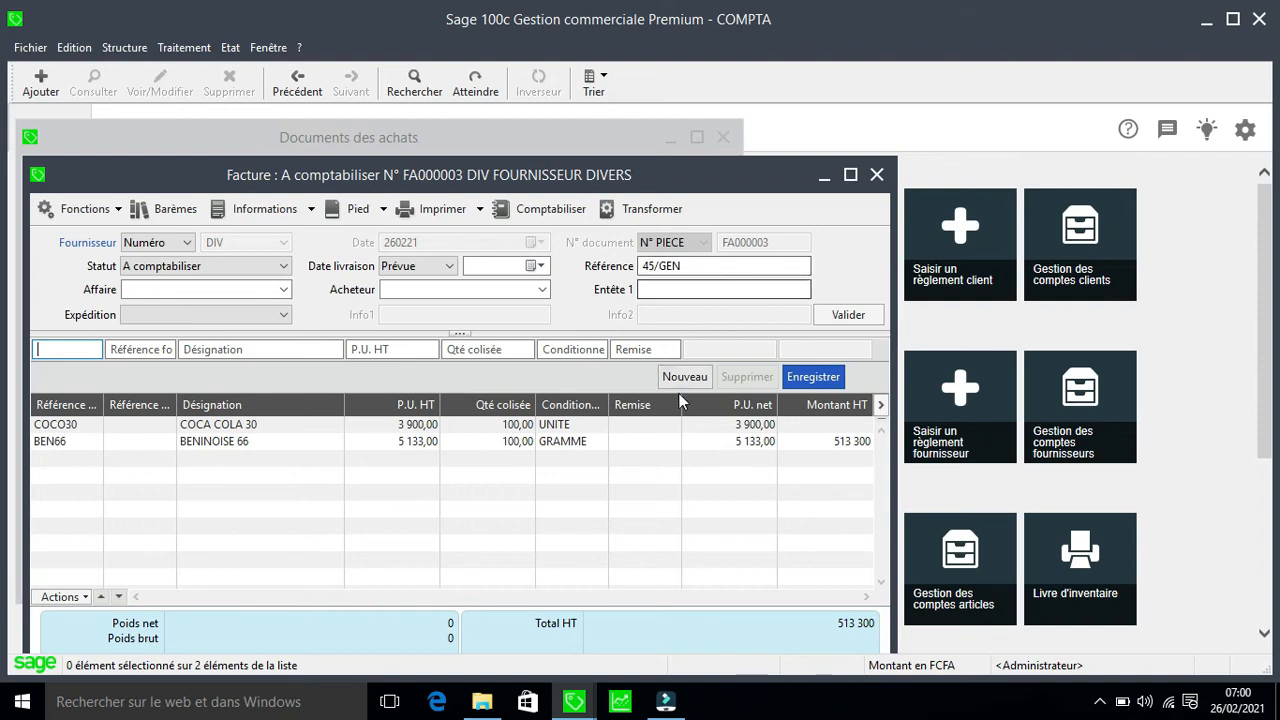
Step: Open the COCA COLA 30 article from its invoice line, enable Vendre au débit in its processing options, and save the article
{"action": "double_click", "coordinate": [753, 430]}
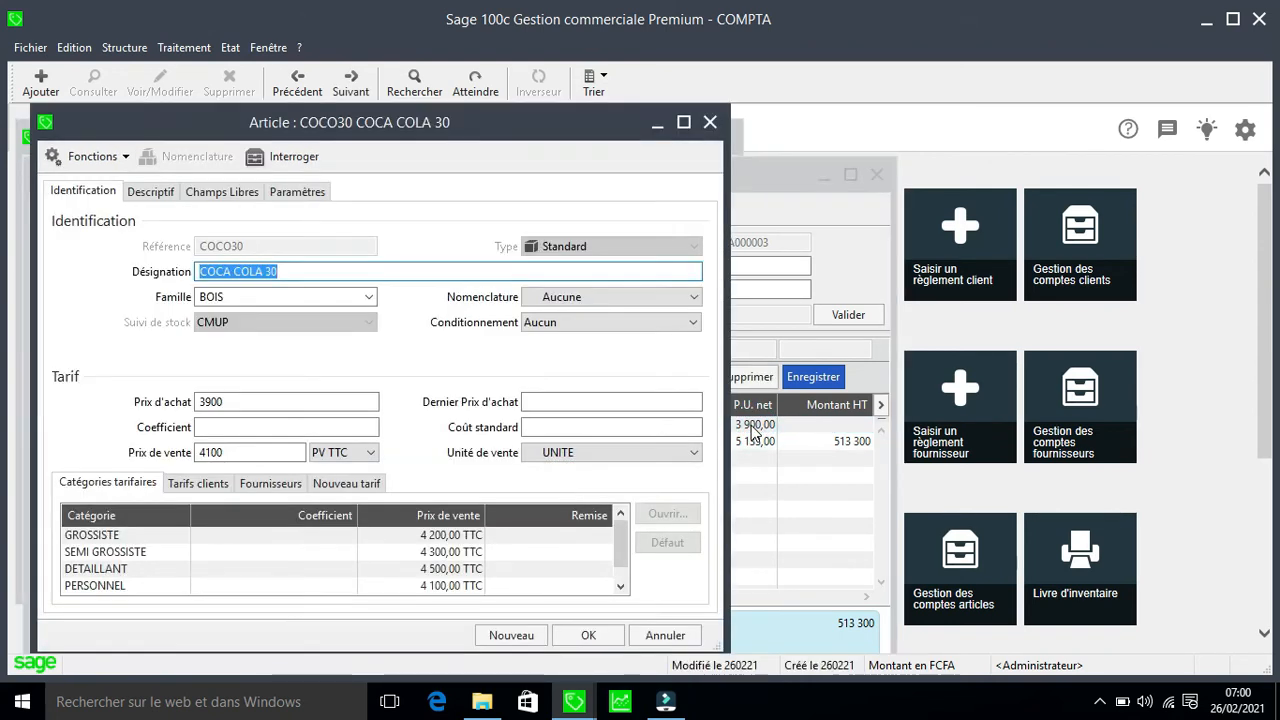
{"action": "left_click", "coordinate": [298, 195]}
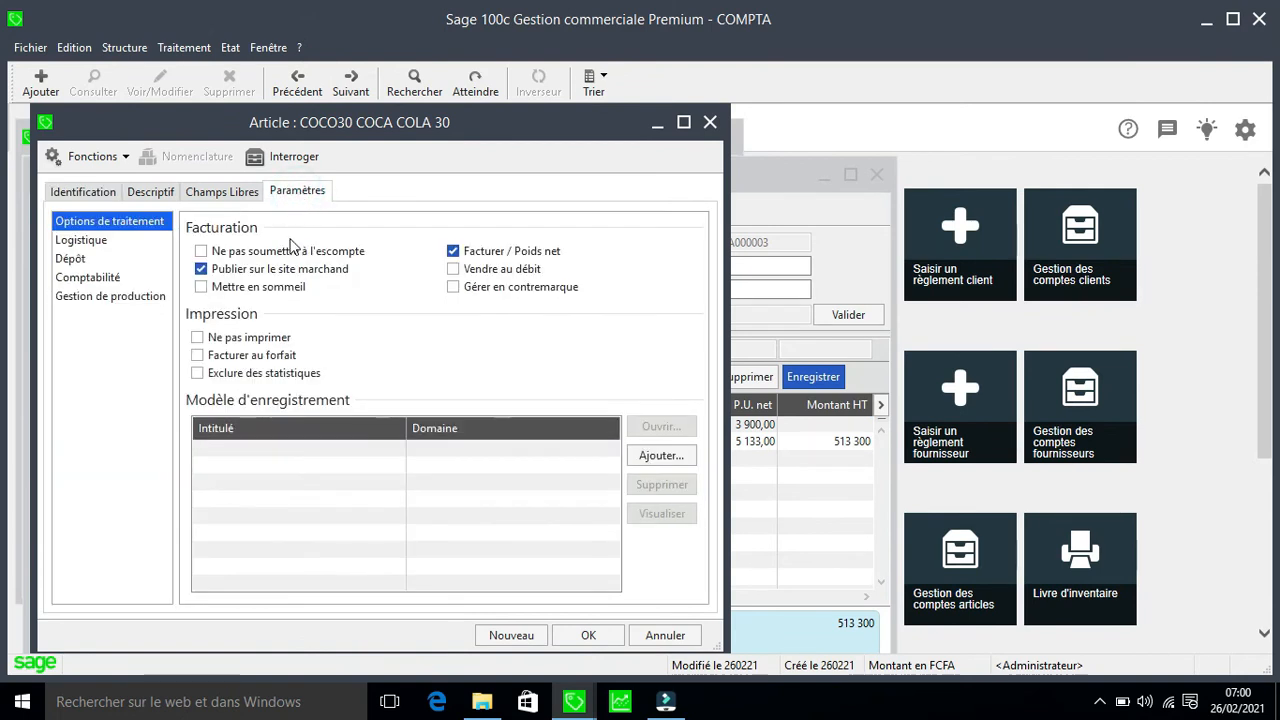
{"action": "left_click", "coordinate": [460, 270]}
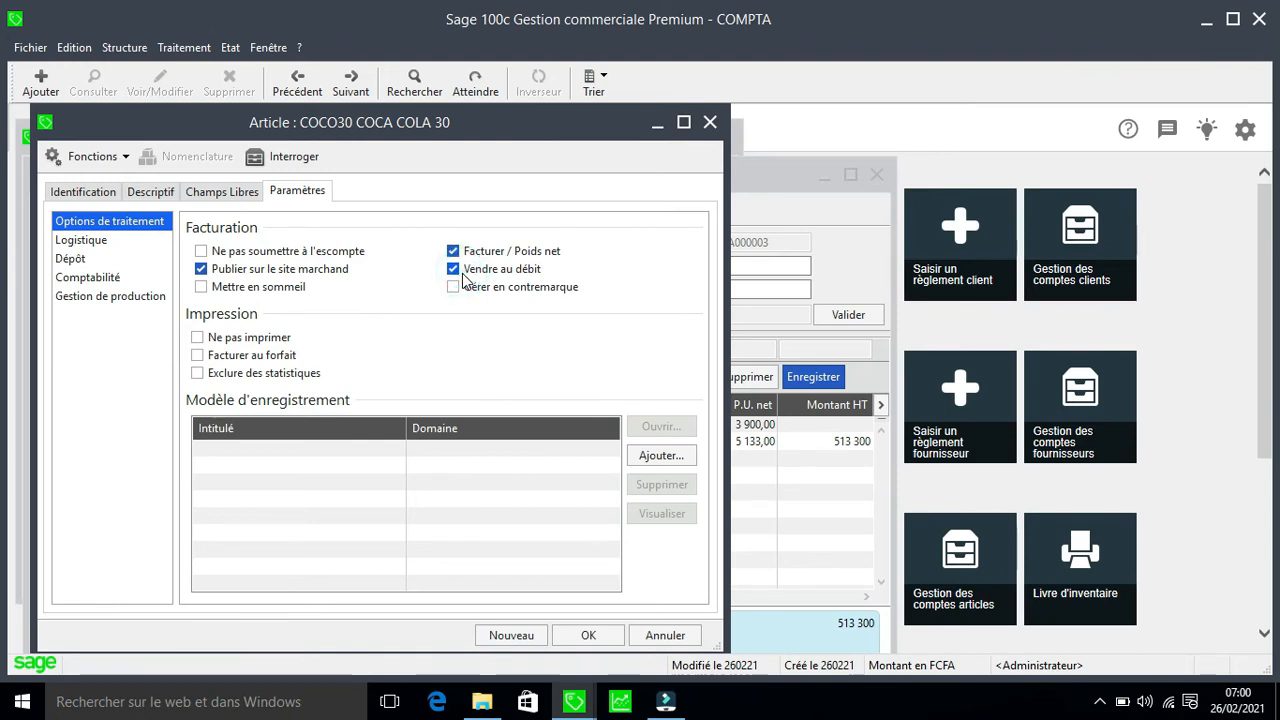
{"action": "left_click", "coordinate": [453, 288]}
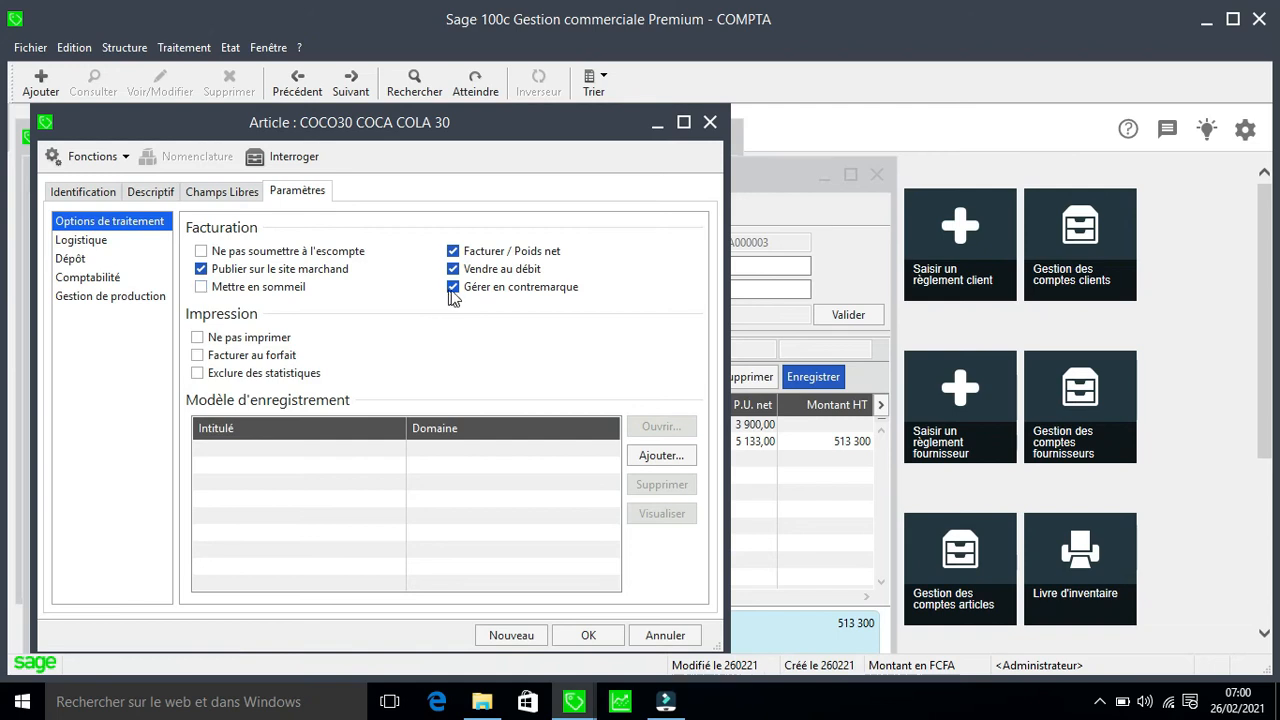
{"action": "left_click", "coordinate": [465, 291]}
{"action": "left_click", "coordinate": [588, 636]}
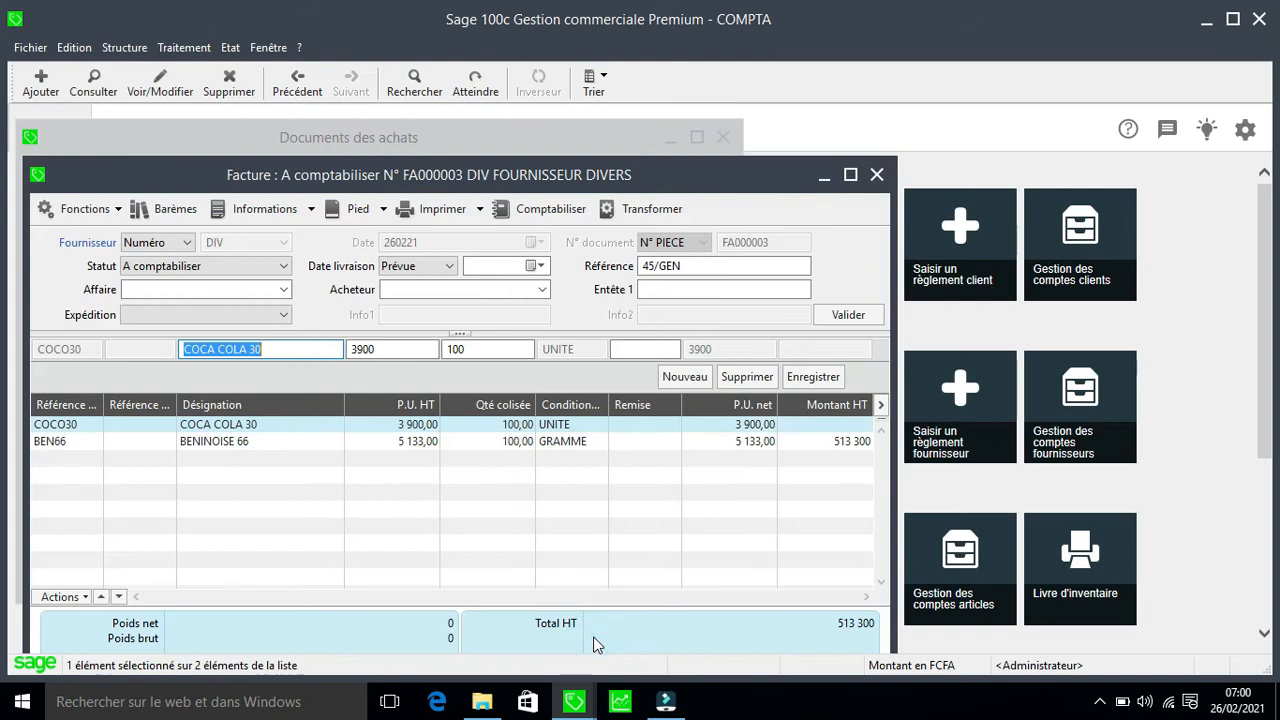
Step: Delete the COCA COLA 30 line from the purchase invoice
{"action": "right_click", "coordinate": [540, 428]}
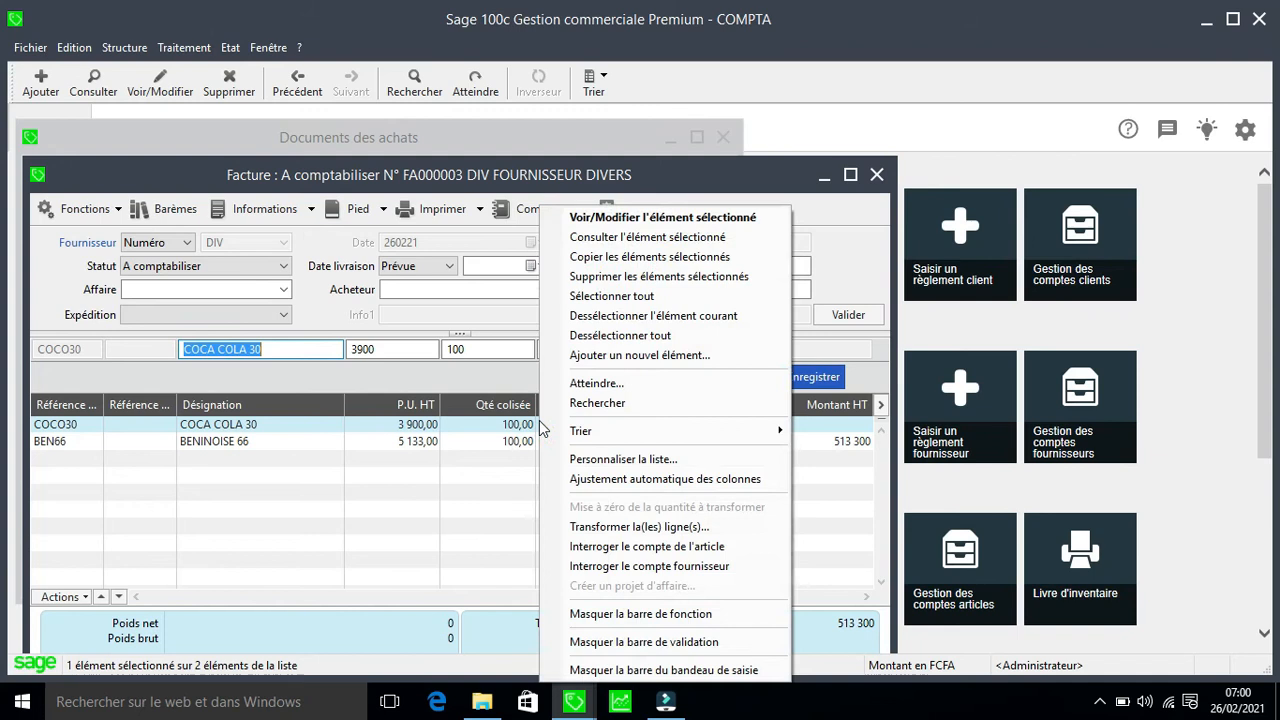
{"action": "left_click", "coordinate": [667, 277]}
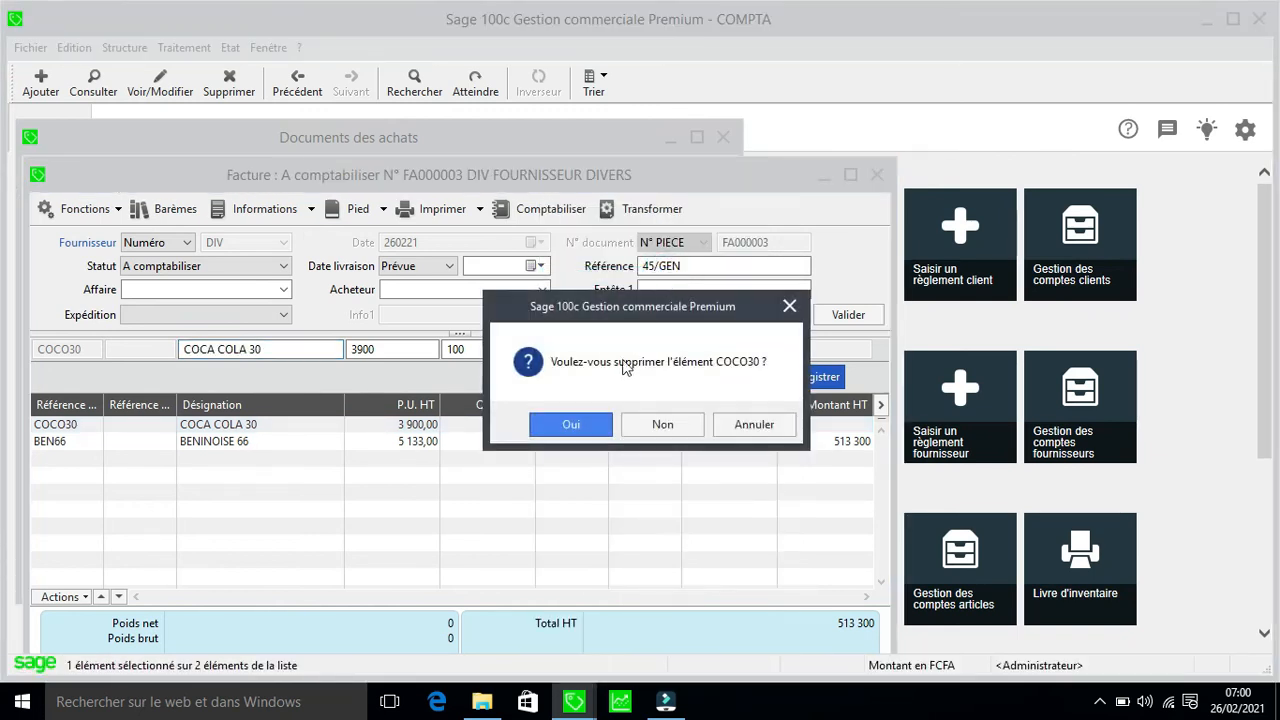
{"action": "left_click", "coordinate": [572, 424]}
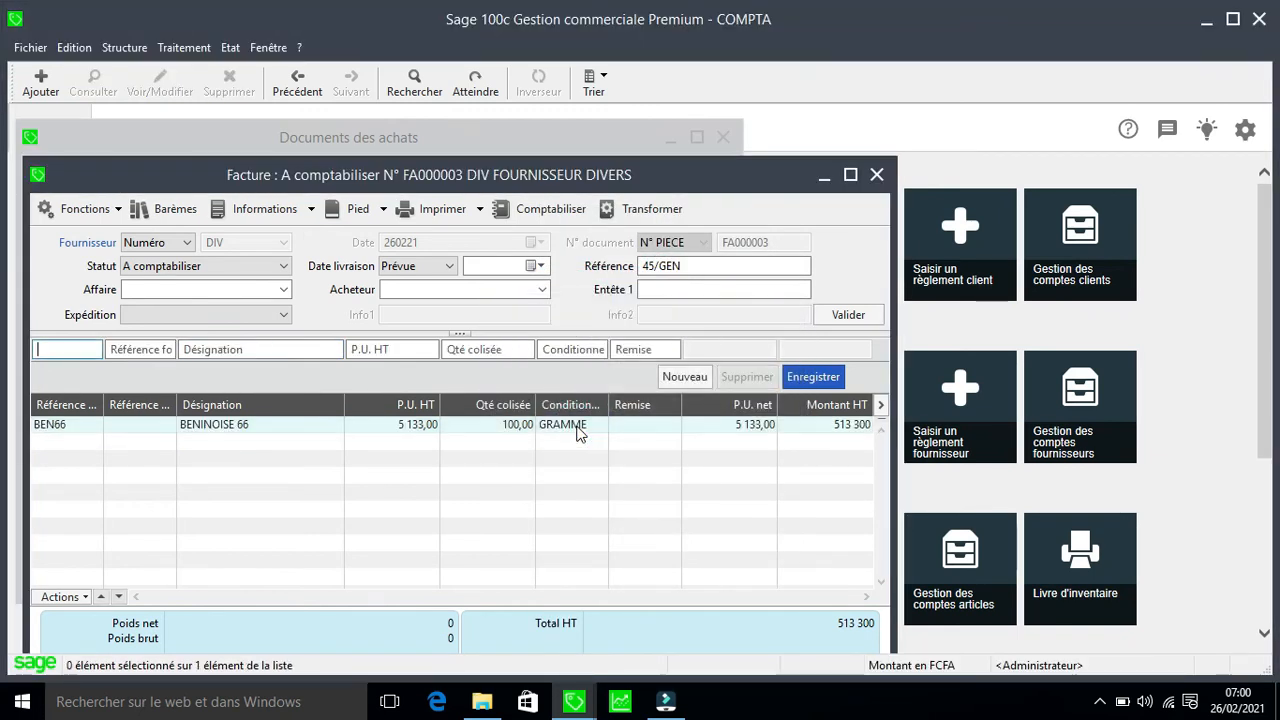
Step: Try to add COCA COLA 30 back to the purchase invoice with a quantity of 100
{"action": "left_click", "coordinate": [258, 350]}
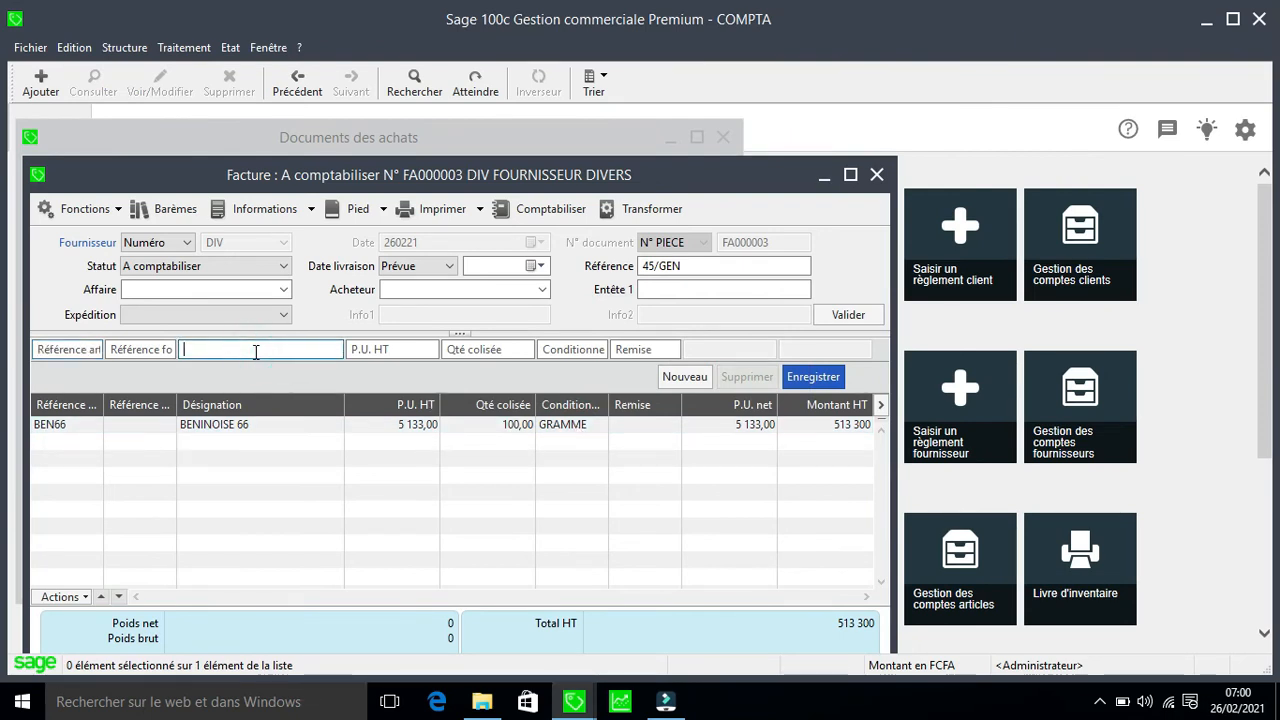
{"action": "type", "text": "COCA"}
{"action": "key", "text": "Tab"}
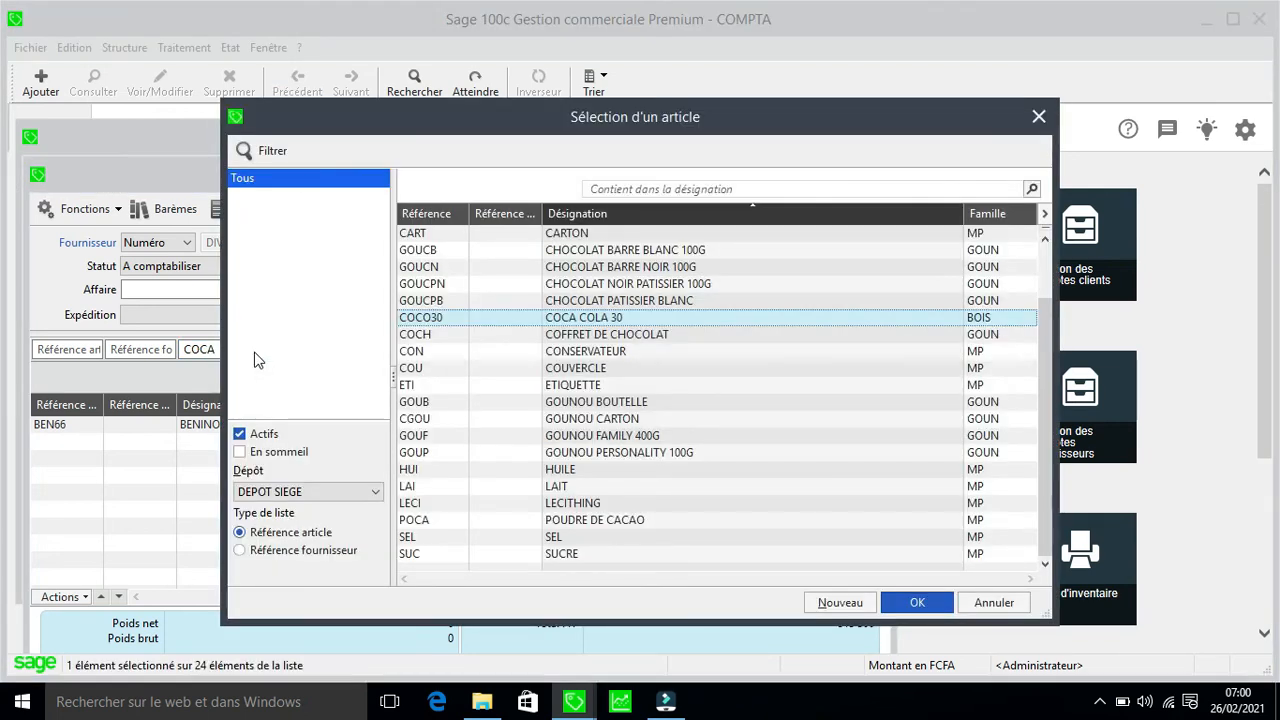
{"action": "key", "text": "Return"}
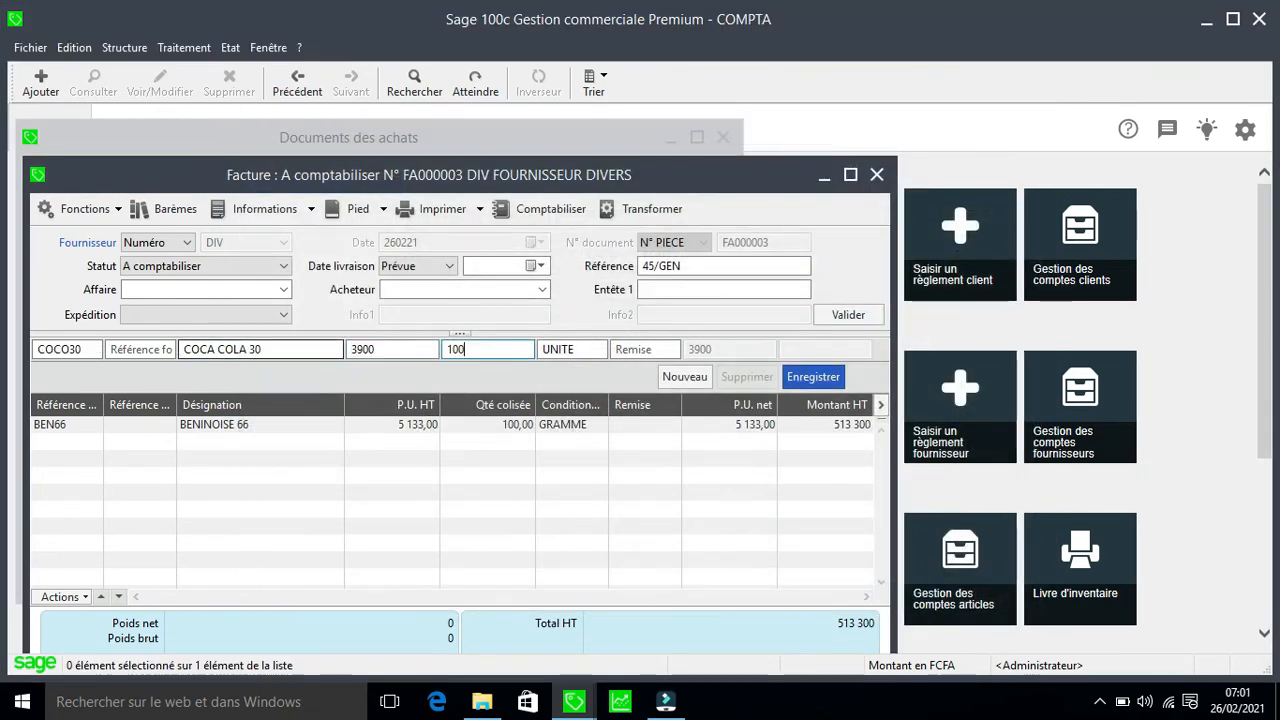
{"action": "key", "text": "Return"}
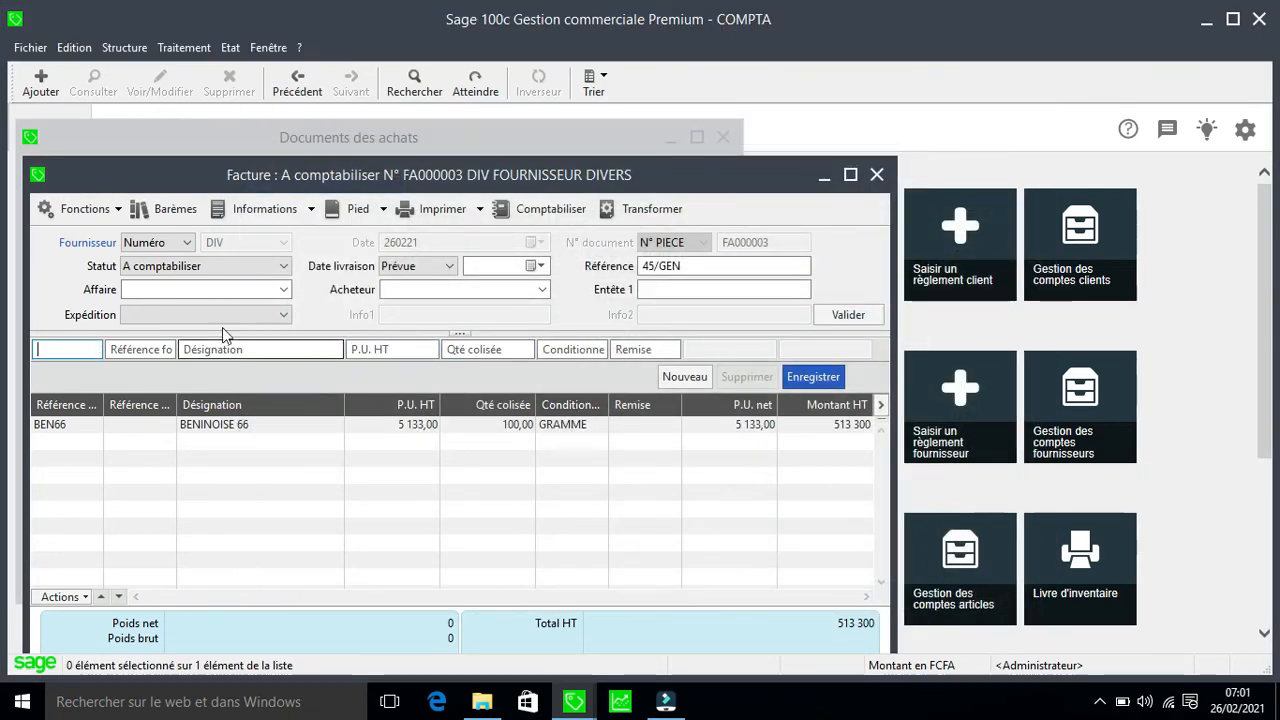
Step: Find COCA COLA 30 by searching the articles for COCA, add it to the purchase invoice with a quantity of 100, and close the purchase documents
{"action": "left_click", "coordinate": [206, 349]}
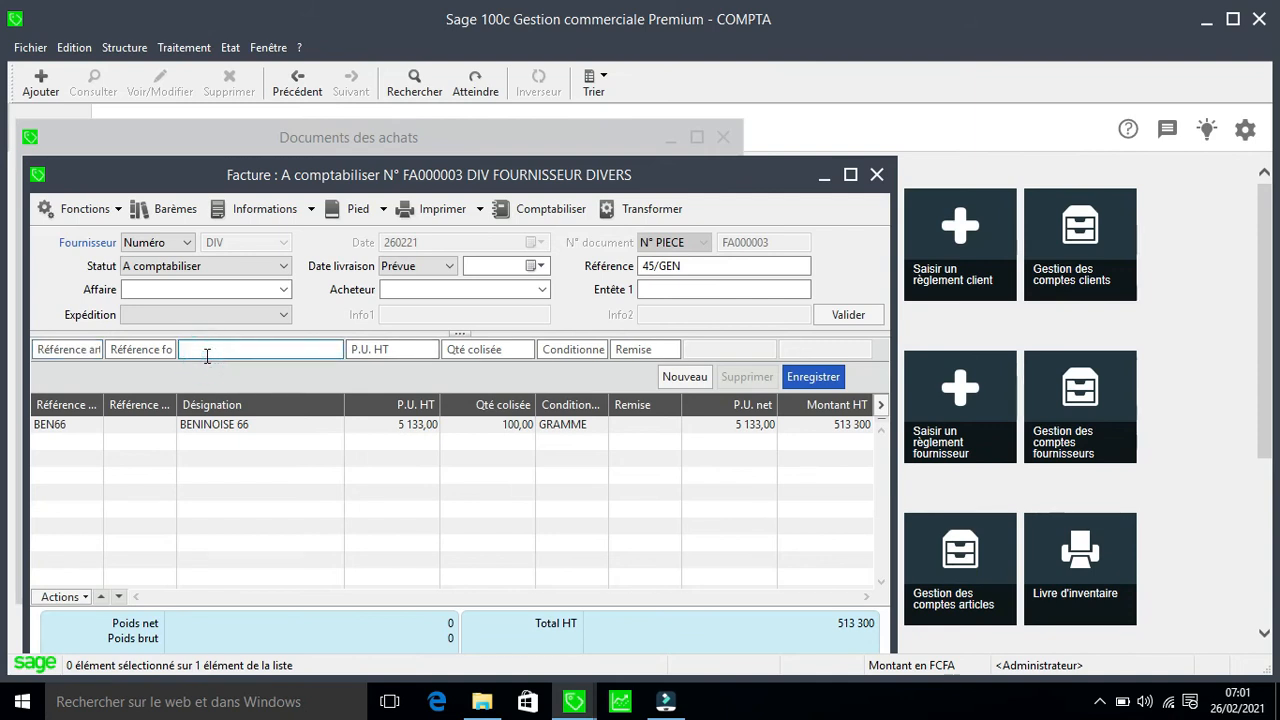
{"action": "type", "text": "COCA"}
{"action": "key", "text": "Return"}
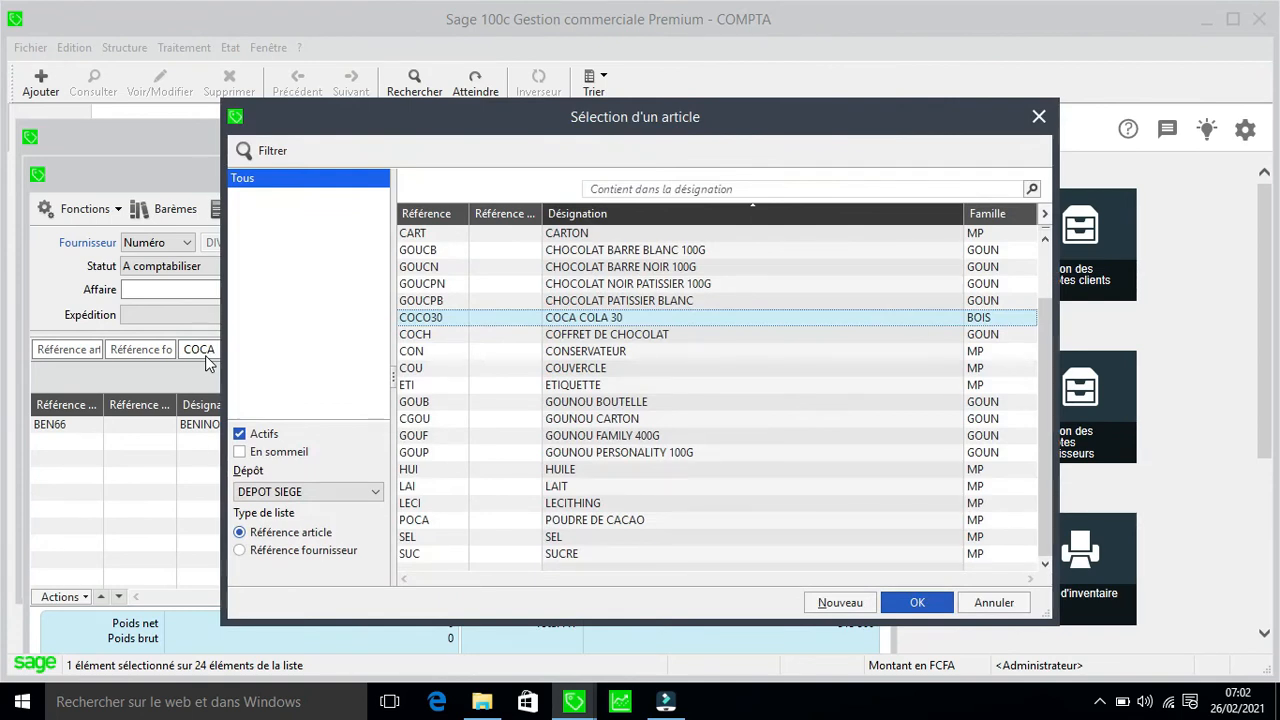
{"action": "key", "text": "Home"}
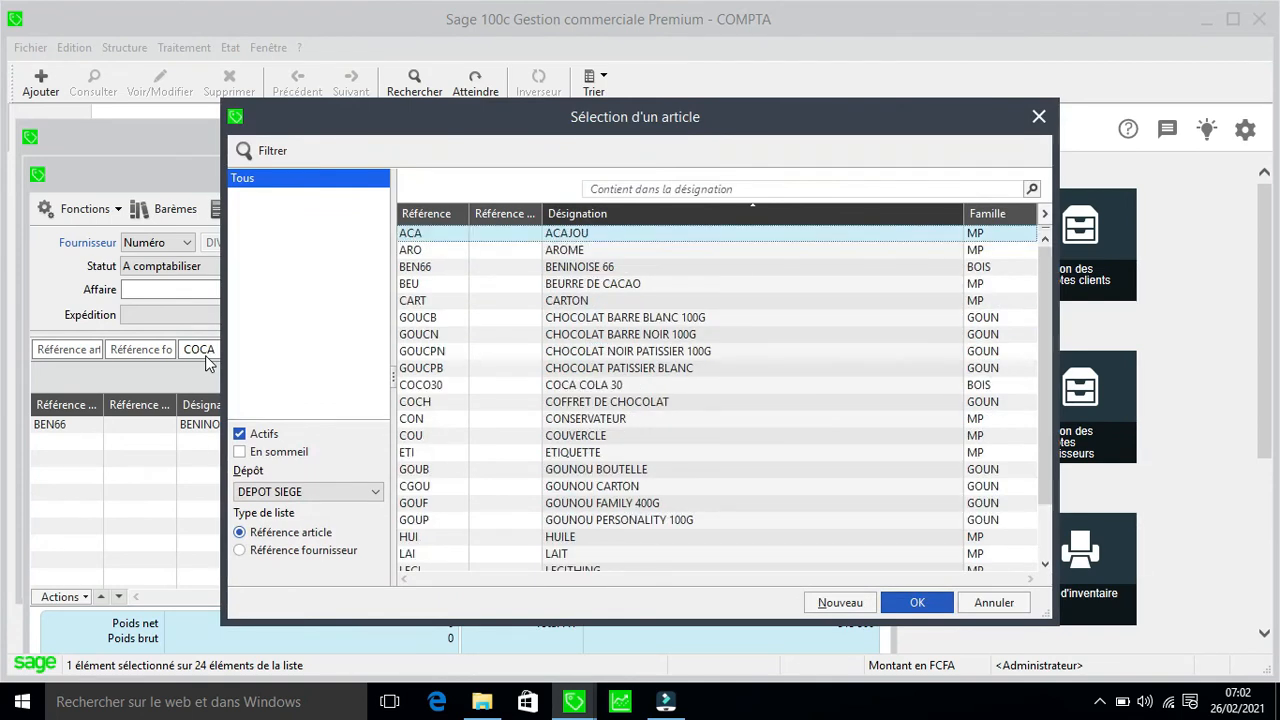
{"action": "left_click", "coordinate": [617, 190]}
{"action": "type", "text": "COCA"}
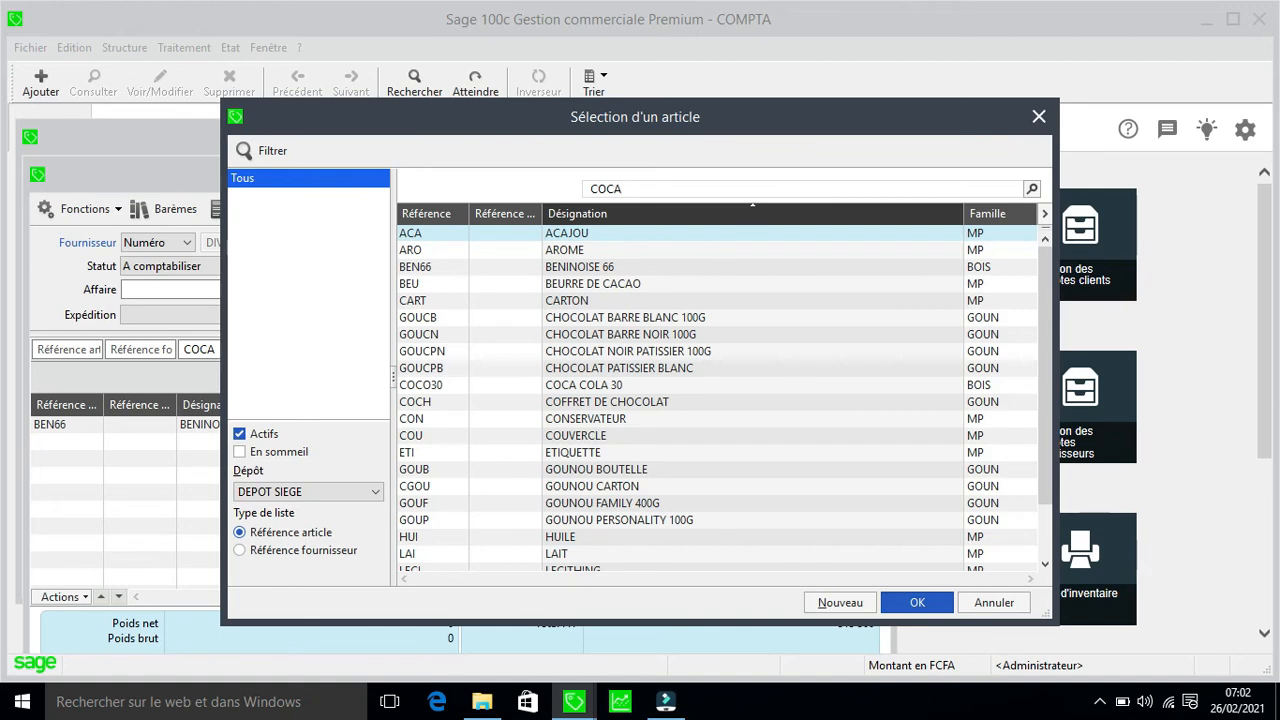
{"action": "key", "text": "Return"}
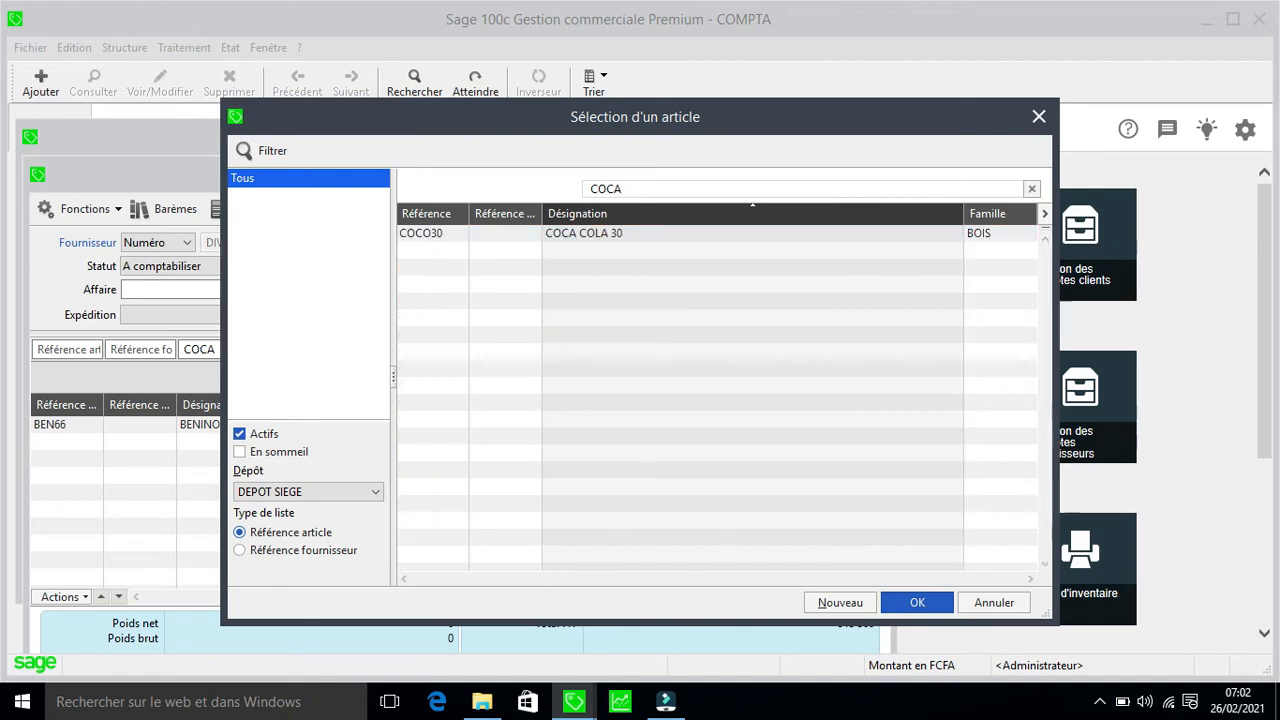
{"action": "left_click", "coordinate": [638, 235]}
{"action": "double_click", "coordinate": [640, 236]}
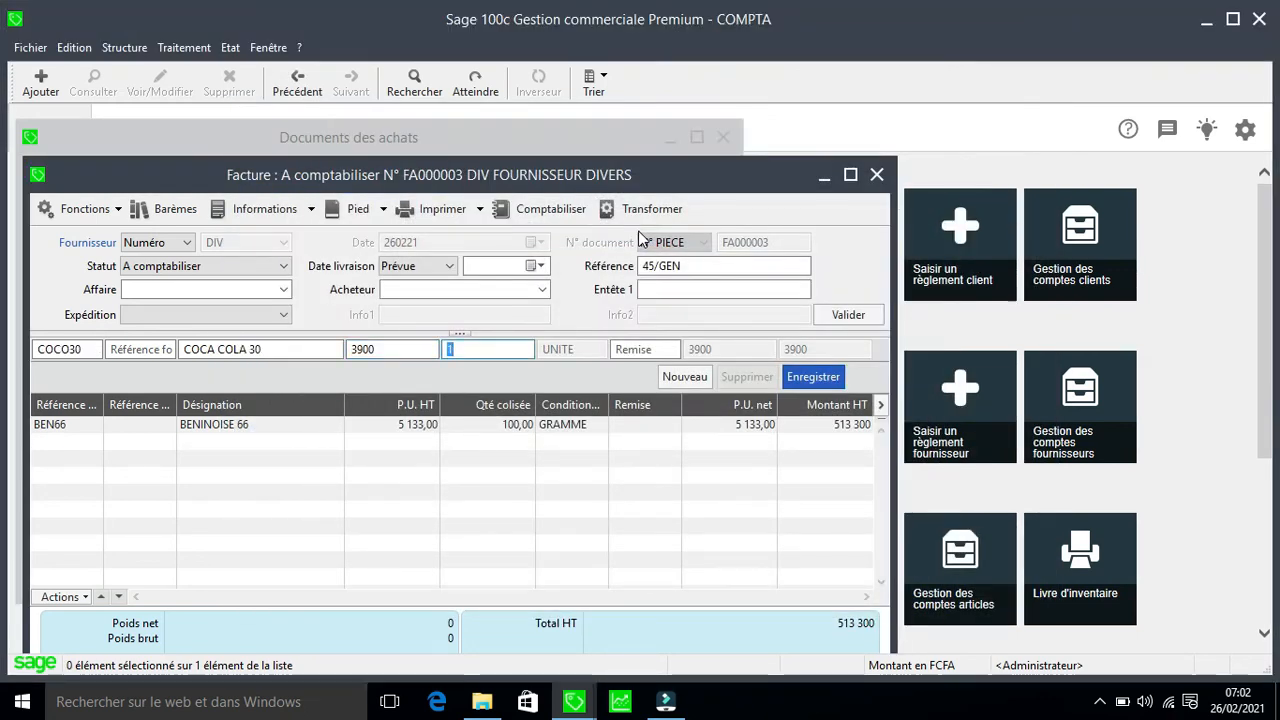
{"action": "type", "text": "100"}
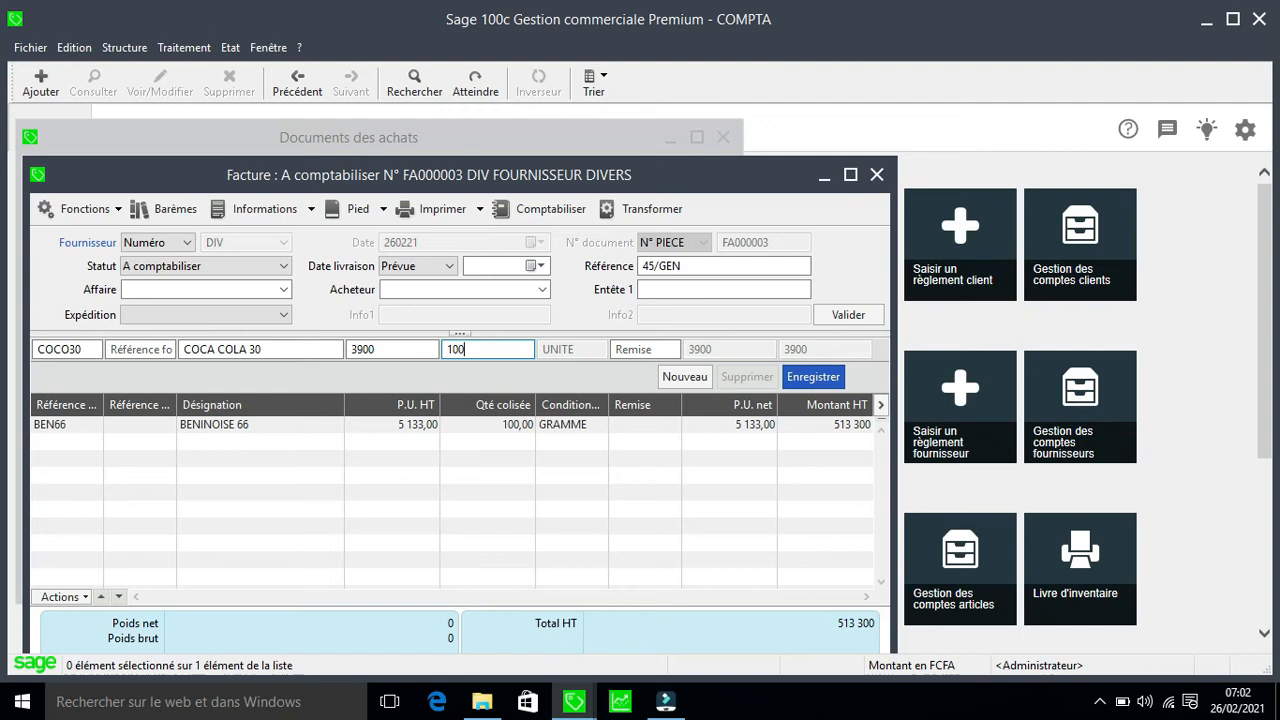
{"action": "key", "text": "Return"}
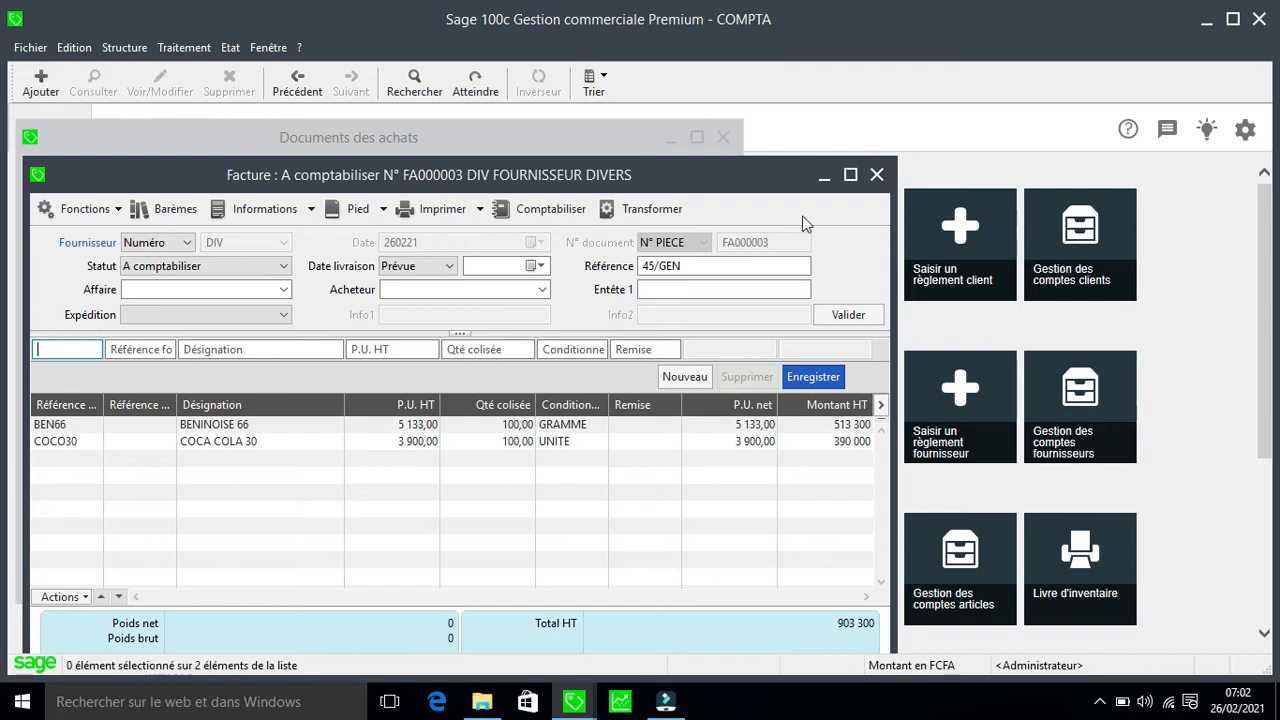
{"action": "left_click", "coordinate": [880, 177]}
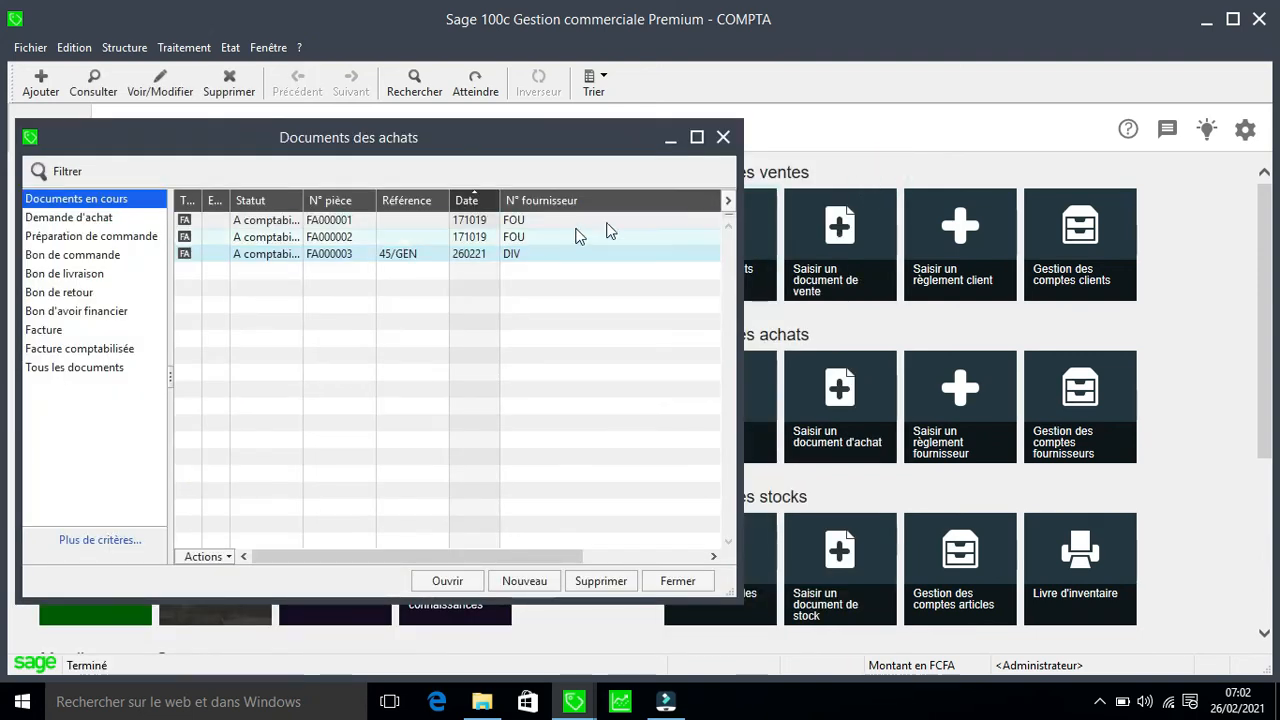
{"action": "left_click", "coordinate": [723, 137]}
Step: Create a new sales document of type Facture
{"action": "left_click", "coordinate": [184, 48]}
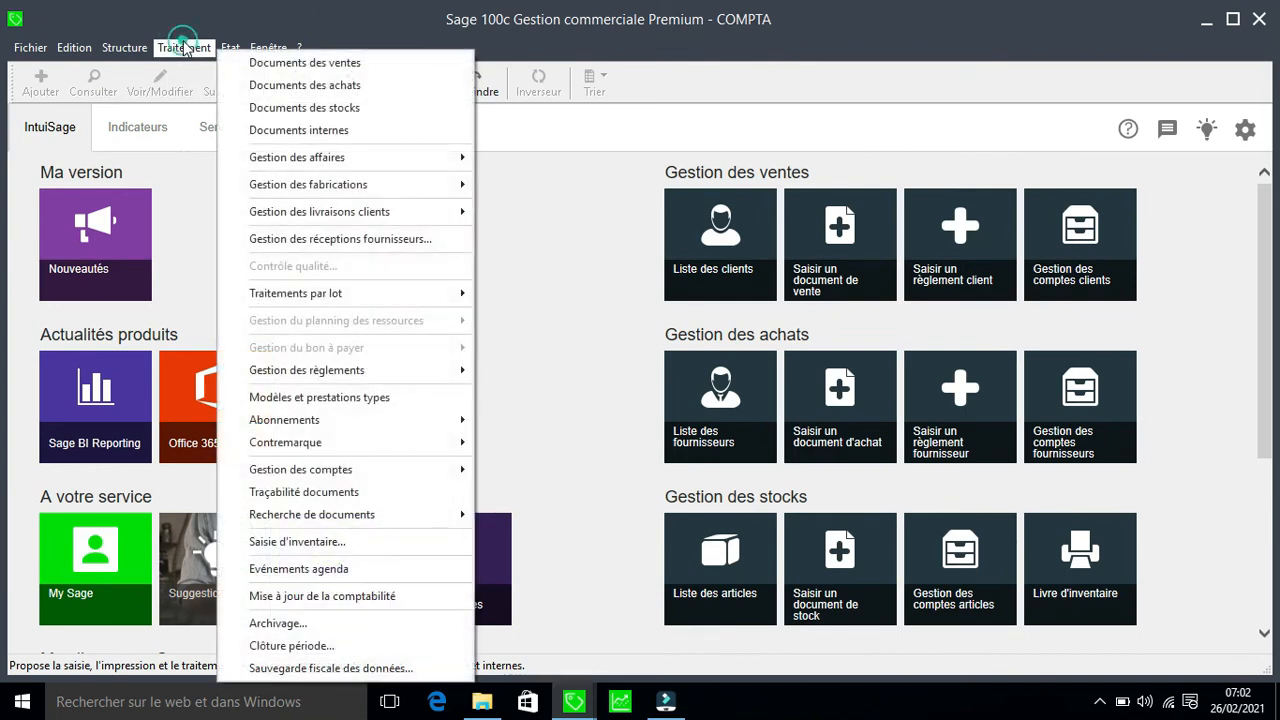
{"action": "left_click", "coordinate": [253, 63]}
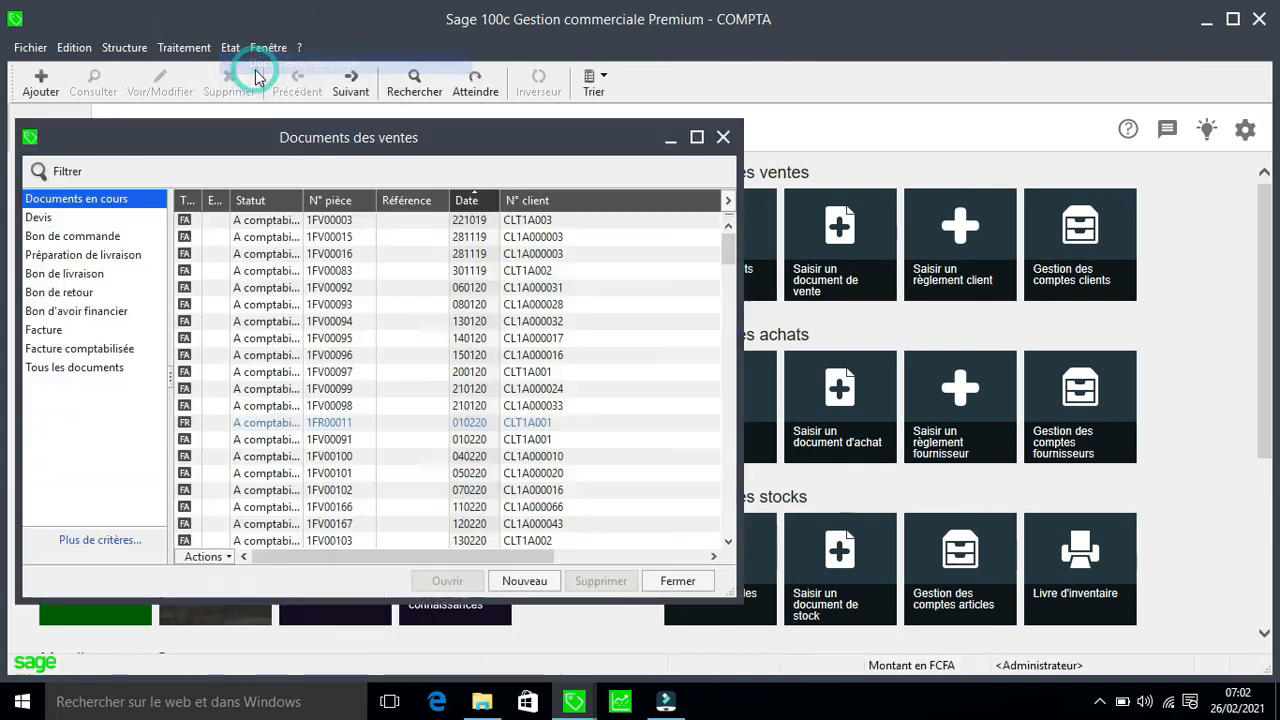
{"action": "left_click", "coordinate": [524, 580]}
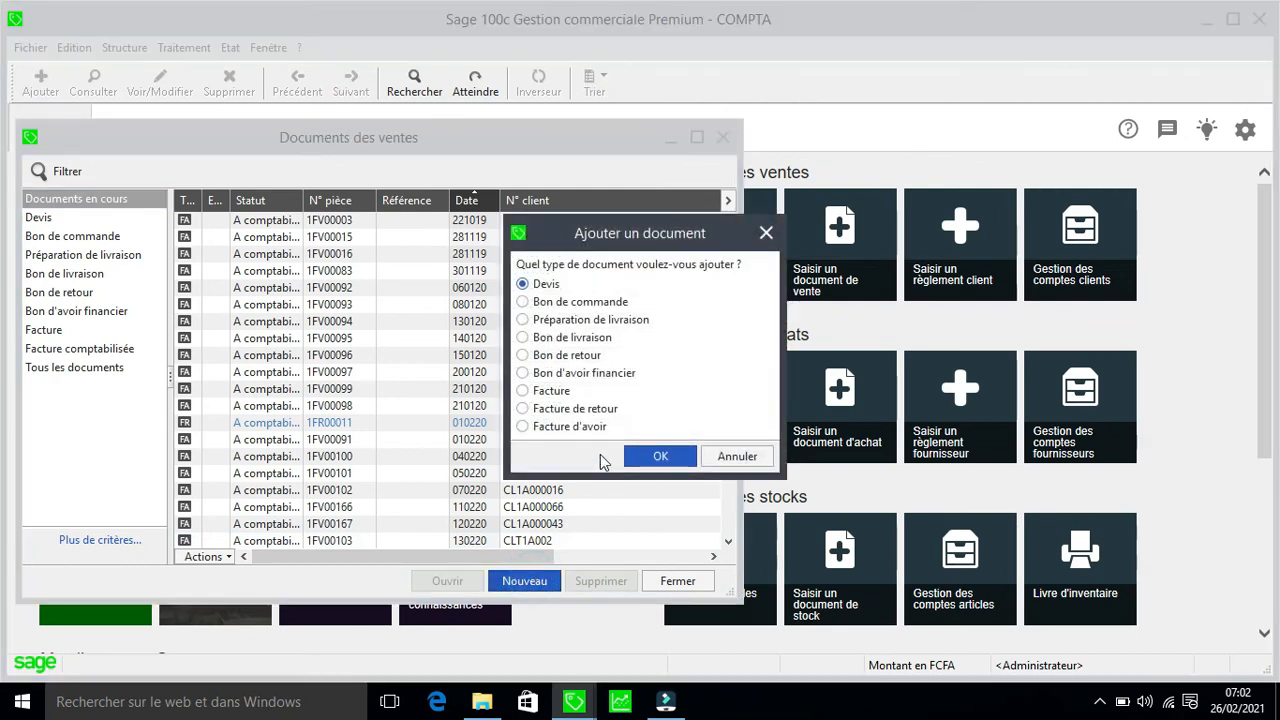
{"action": "left_click", "coordinate": [556, 392]}
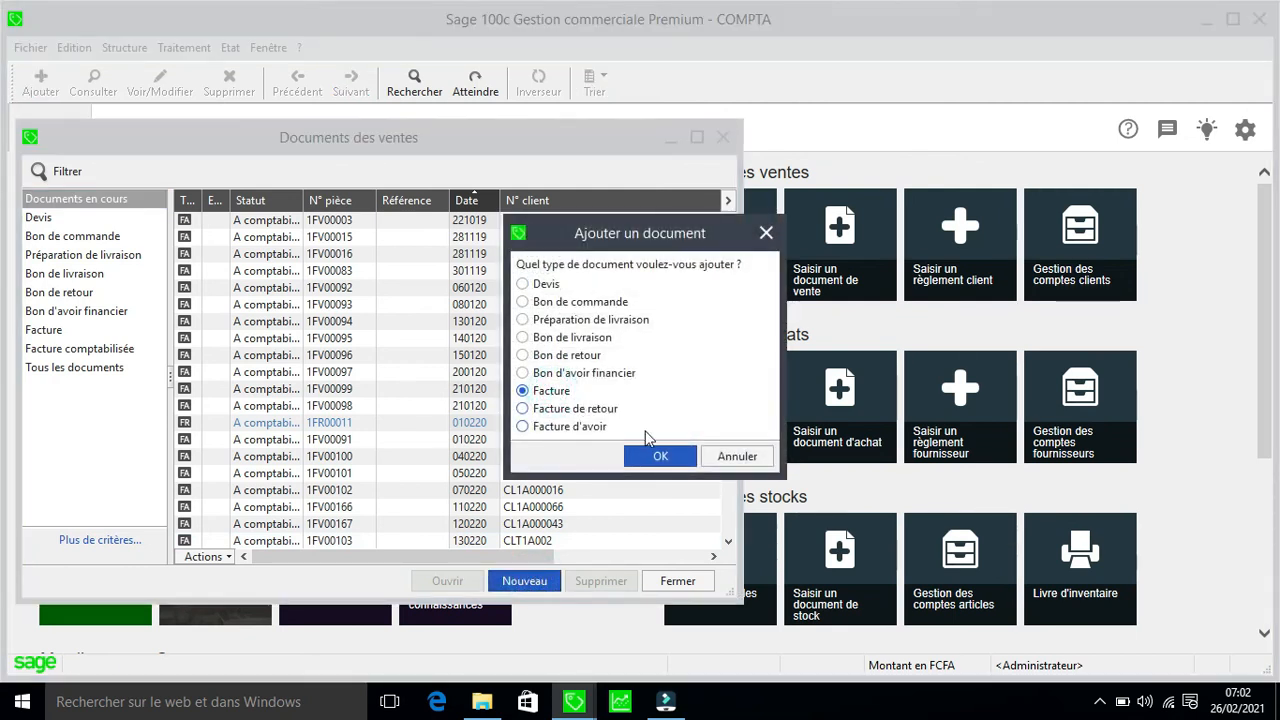
{"action": "left_click", "coordinate": [664, 457]}
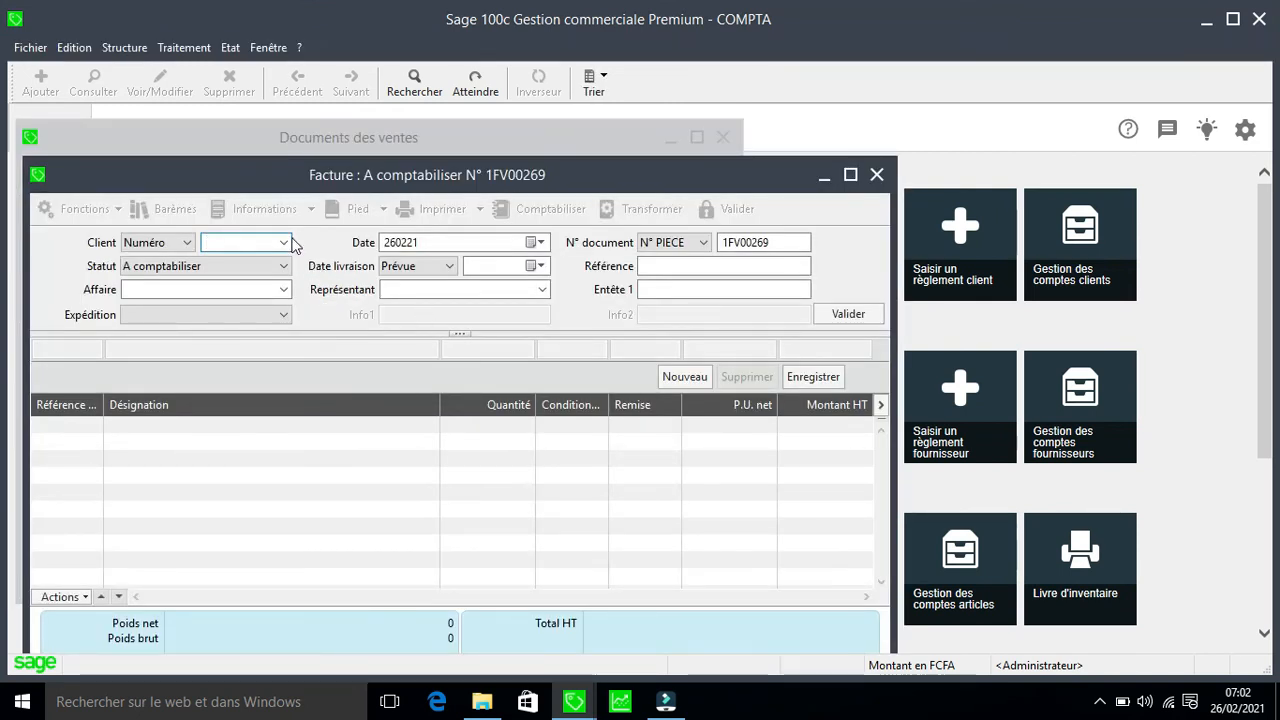
Step: Set the sales invoice's client to PIAZZA and validate the header
{"action": "left_click", "coordinate": [285, 242]}
{"action": "left_click", "coordinate": [283, 244]}
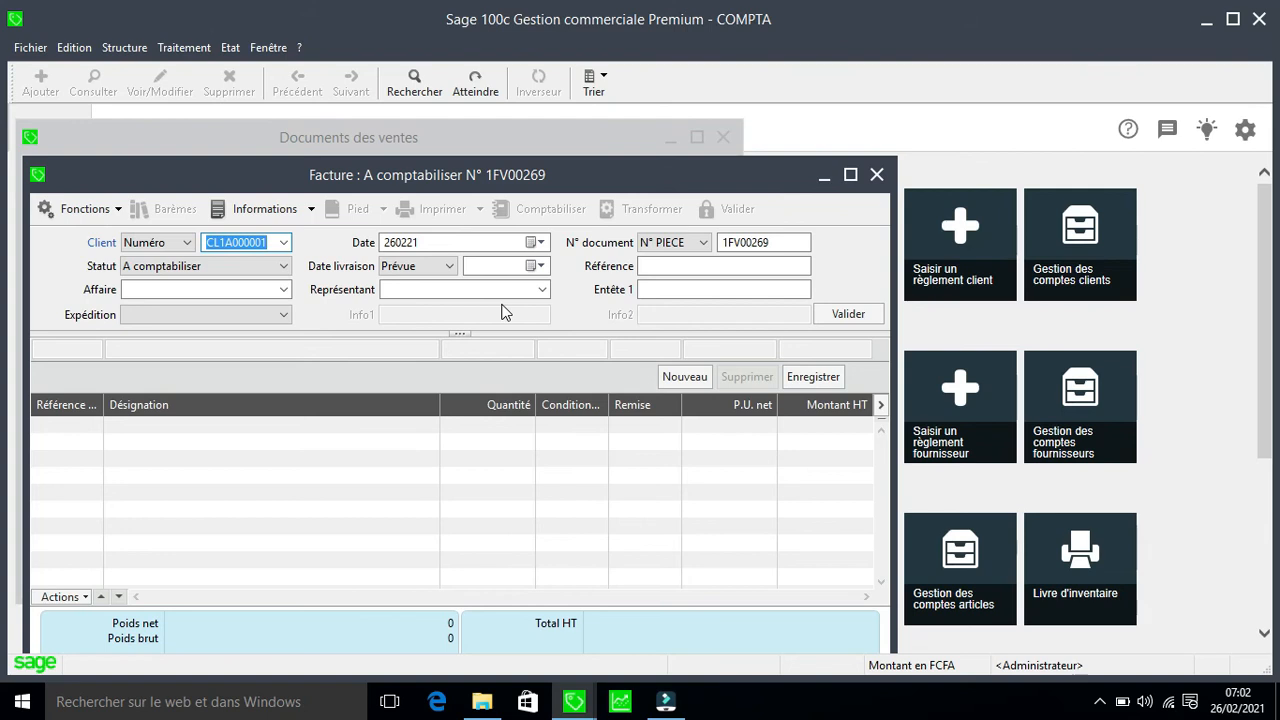
{"action": "key", "text": "Return"}
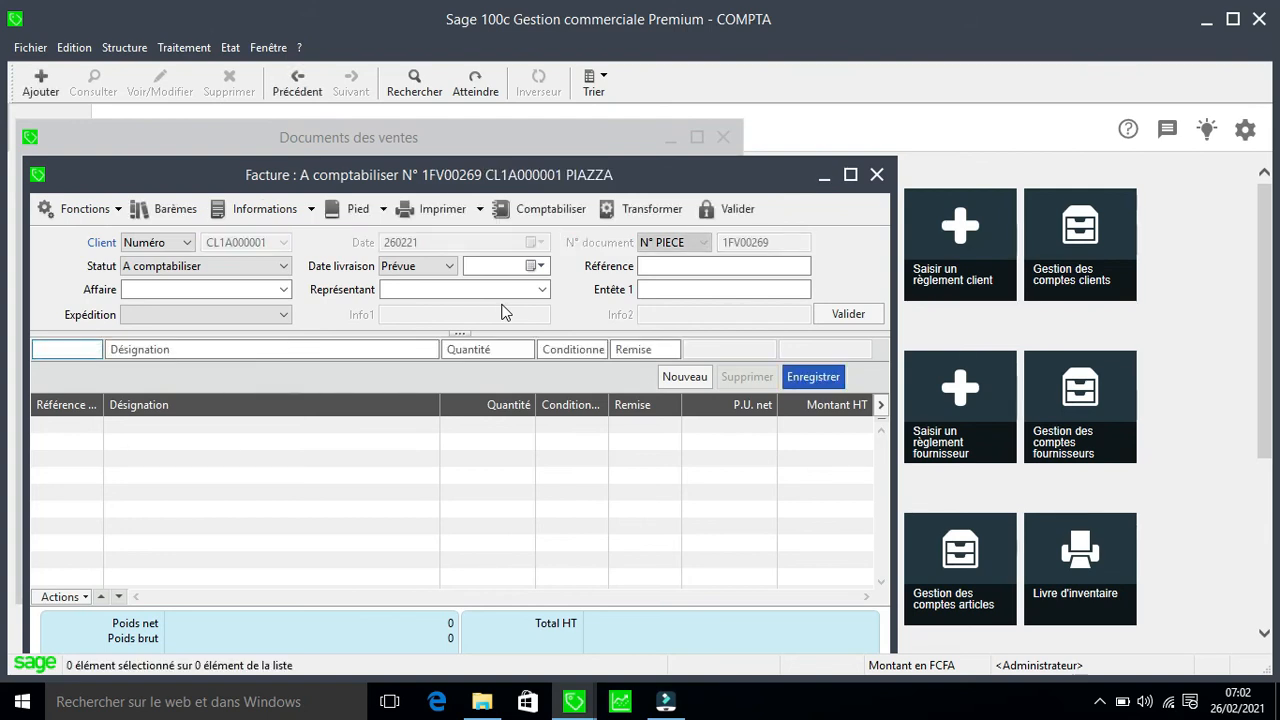
Step: Add a sales invoice line for COCA COLA 30 with a quantity of 20
{"action": "key", "text": "Tab"}
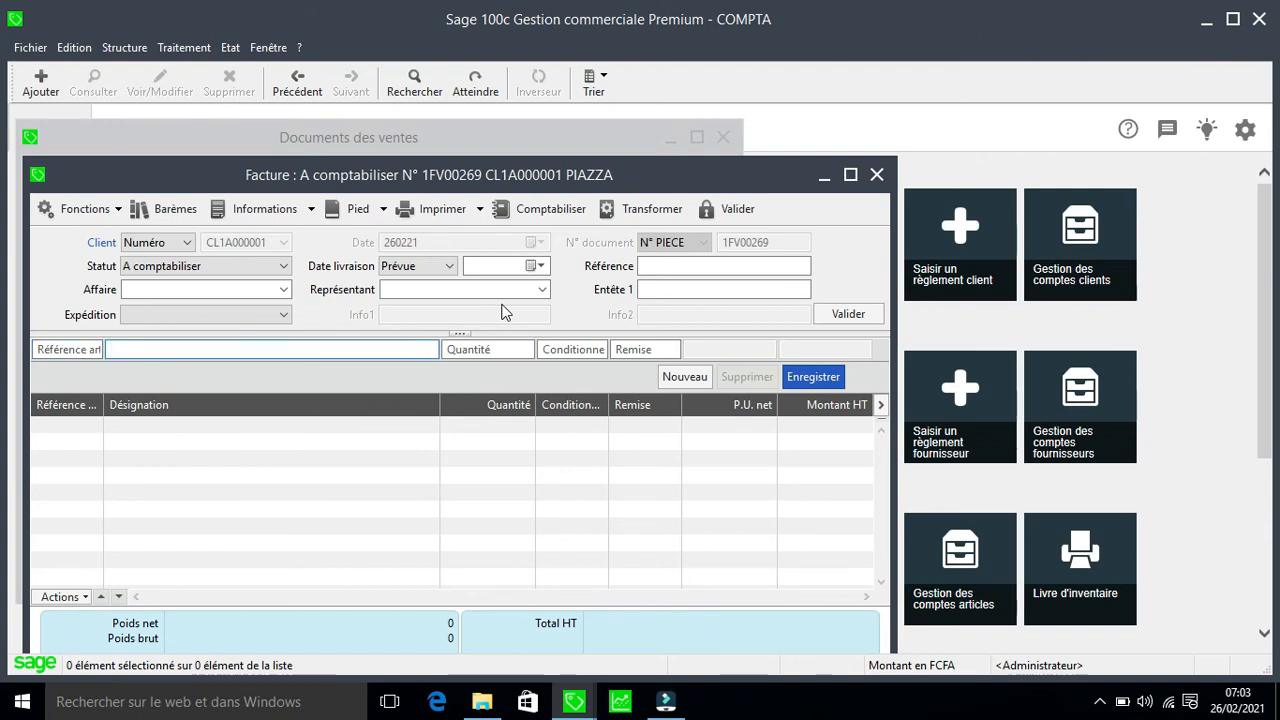
{"action": "type", "text": "COCA"}
{"action": "key", "text": "Return"}
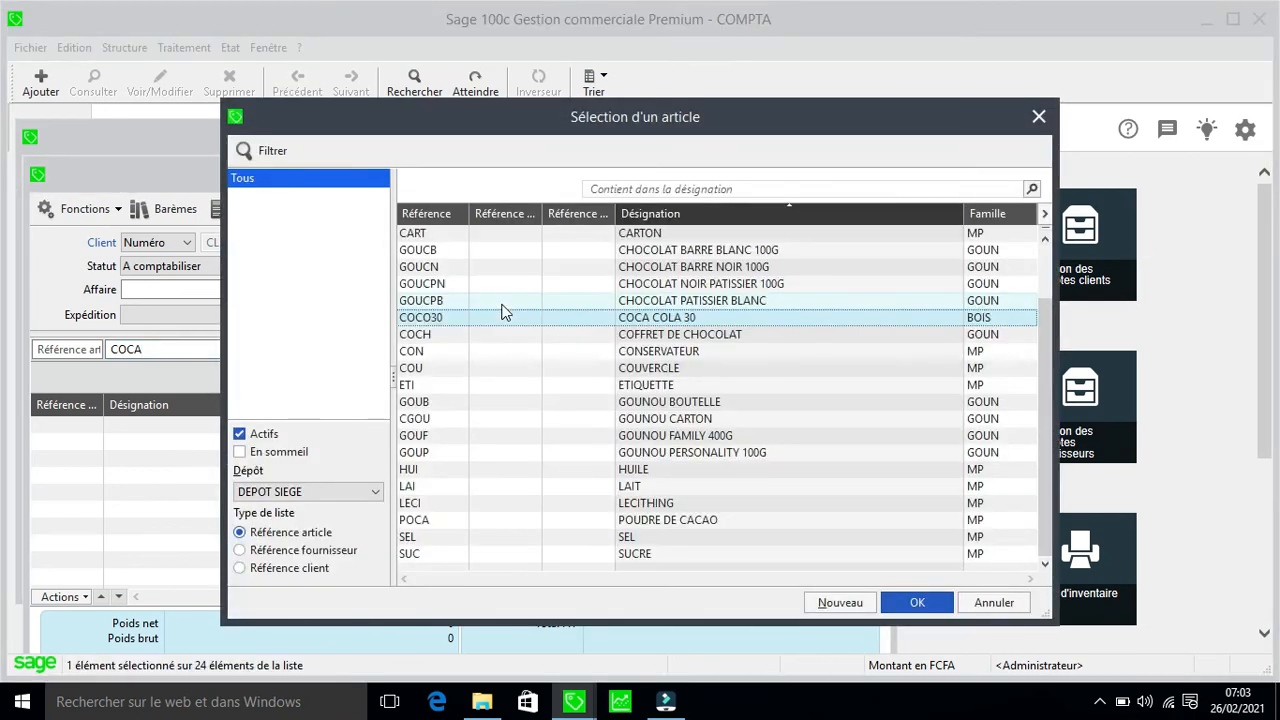
{"action": "key", "text": "Return"}
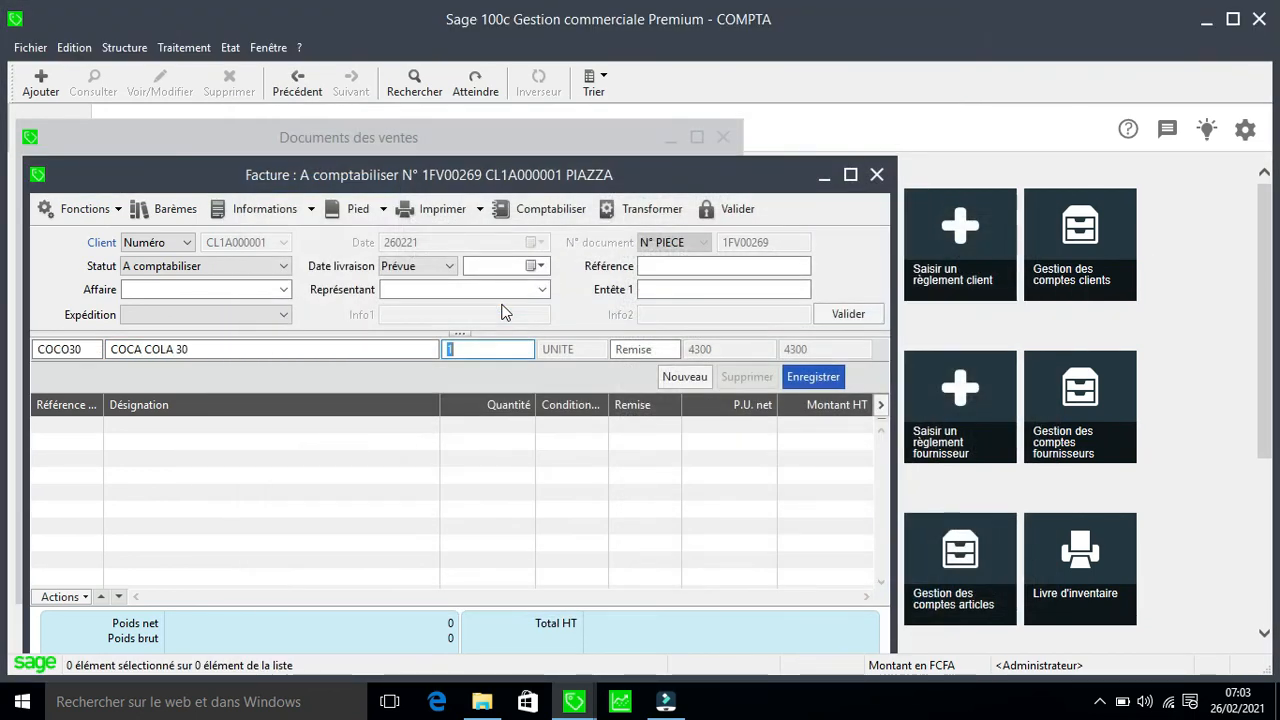
{"action": "type", "text": "20"}
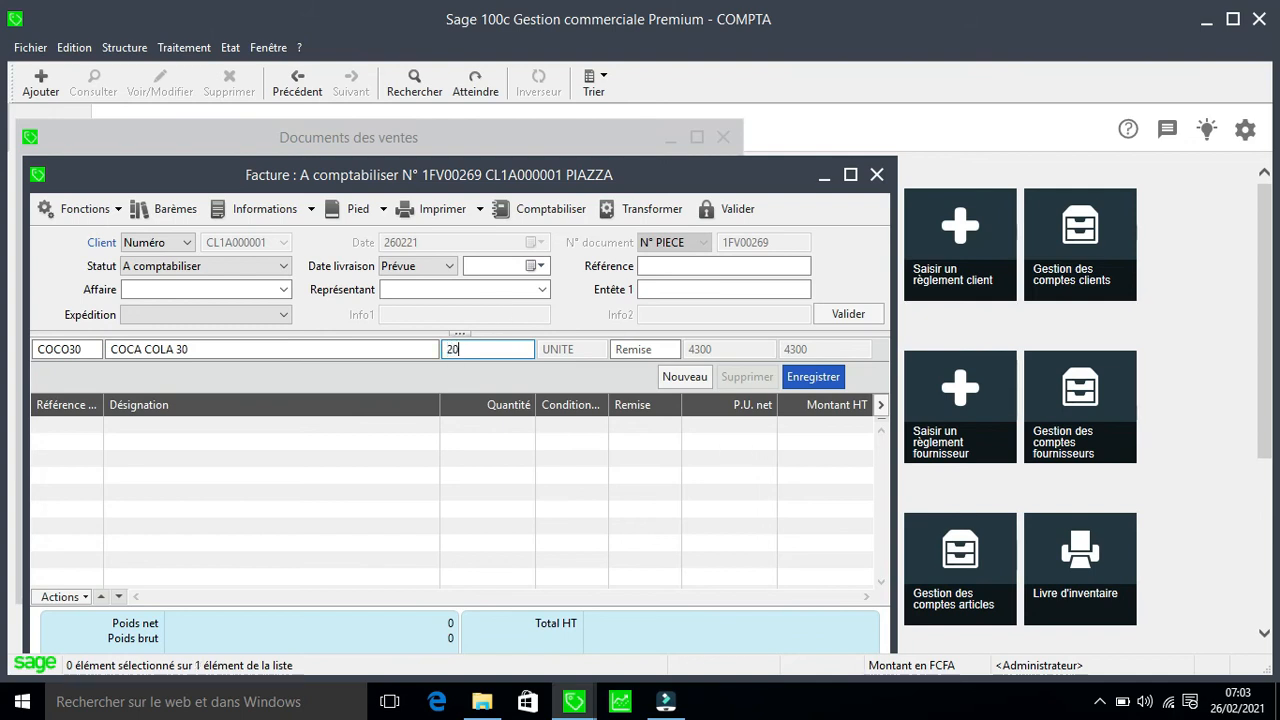
{"action": "key", "text": "Return"}
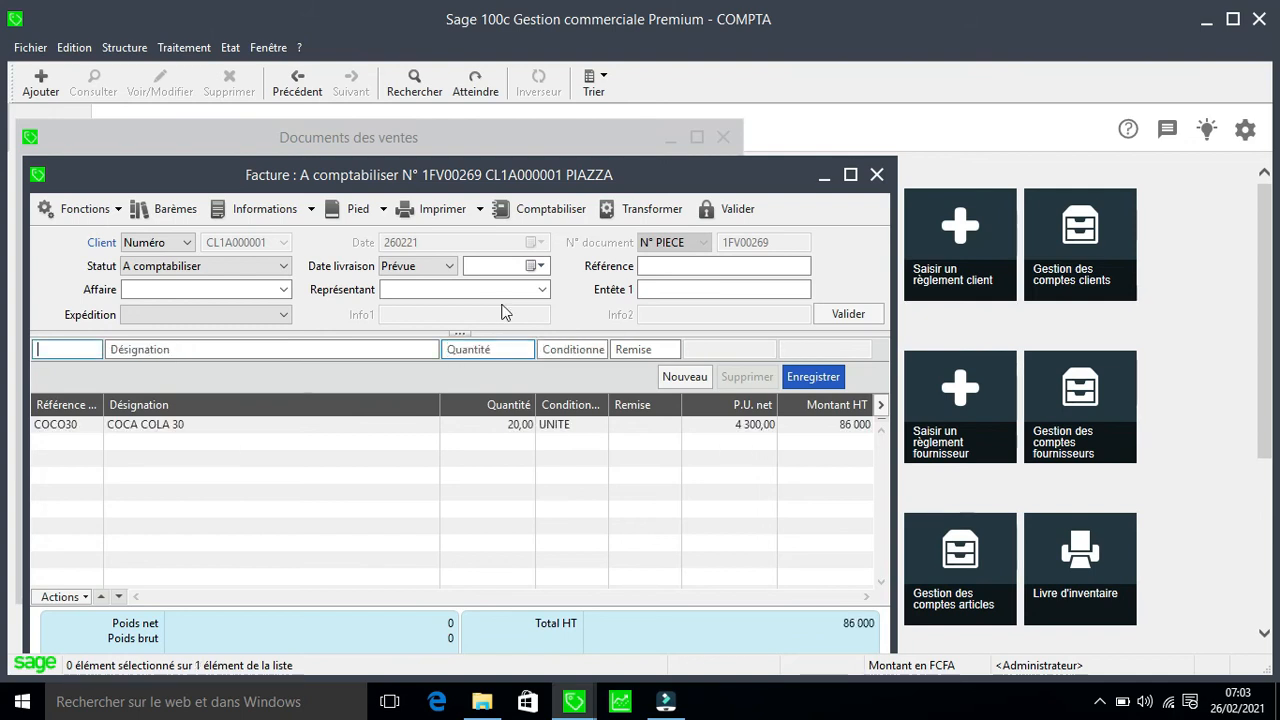
Step: Add a sales invoice line for BENINOISE 66 with a quantity of 25
{"action": "type", "text": "BEN"}
{"action": "key", "text": "Tab"}
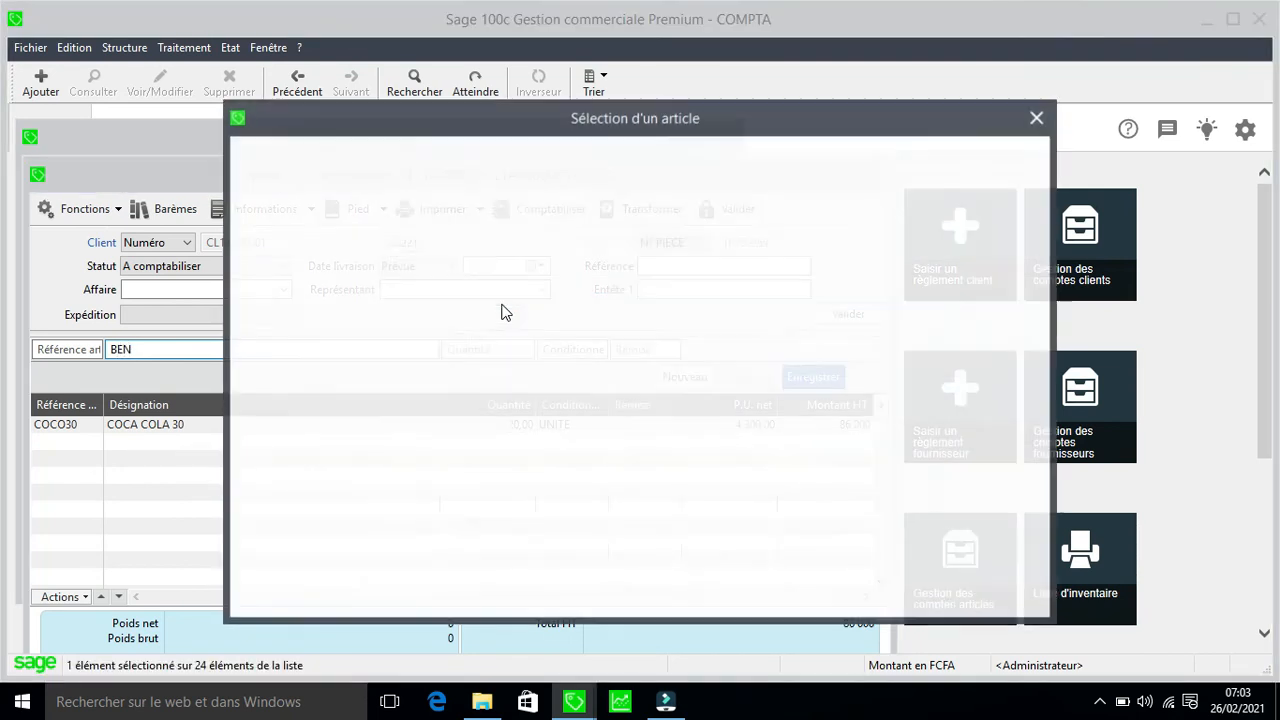
{"action": "key", "text": "Return"}
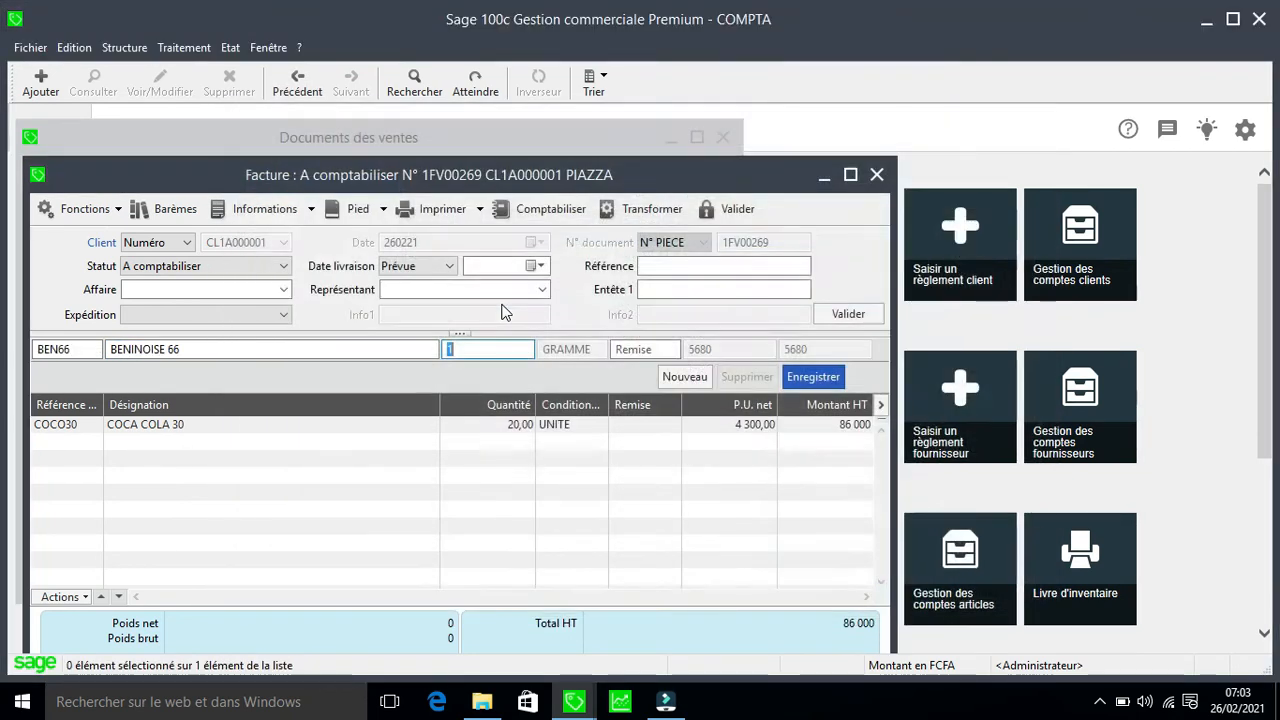
{"action": "type", "text": "25"}
{"action": "key", "text": "Return"}
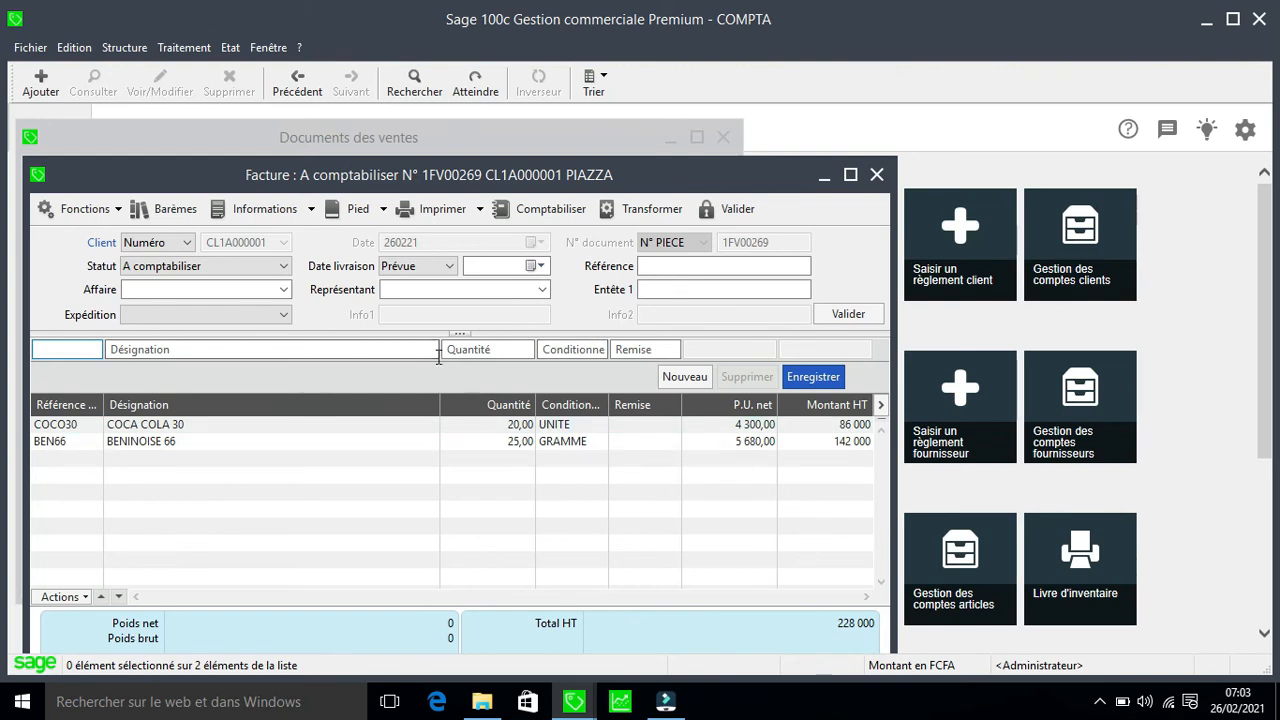
Step: Review the sales invoice's footer valuation and open its cash settlement form
{"action": "left_click", "coordinate": [355, 210]}
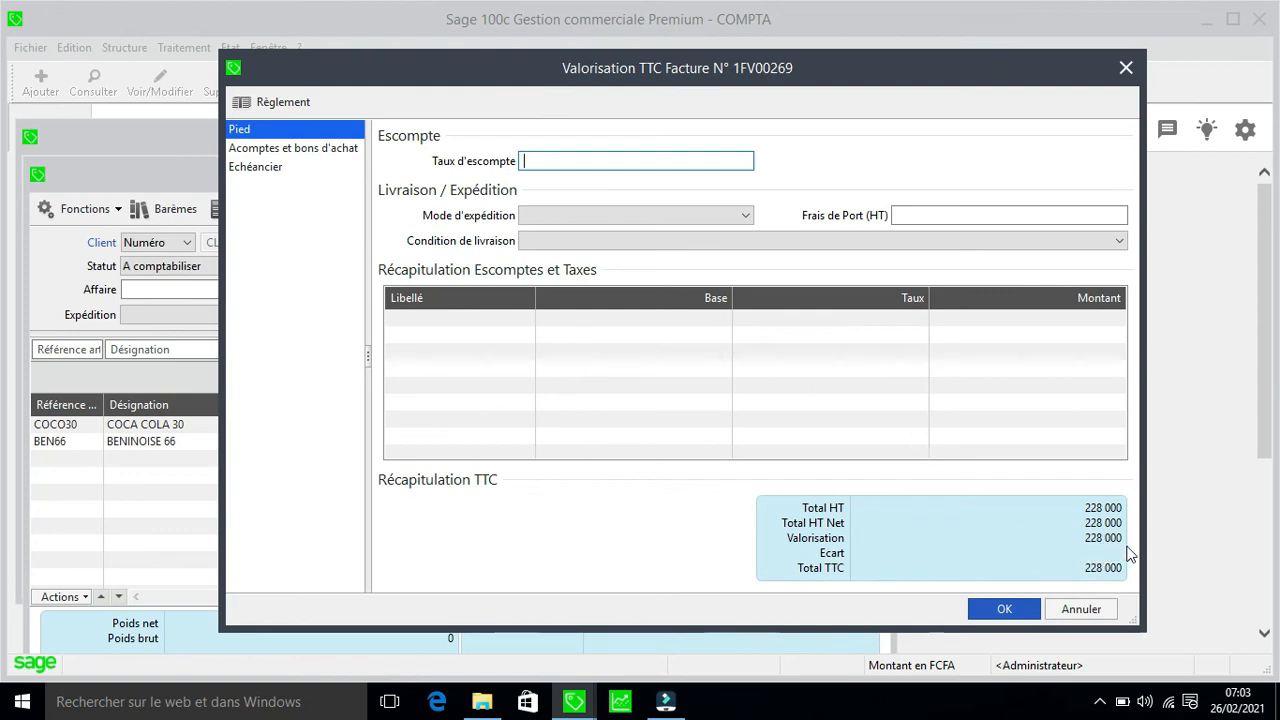
{"action": "left_click", "coordinate": [1005, 610]}
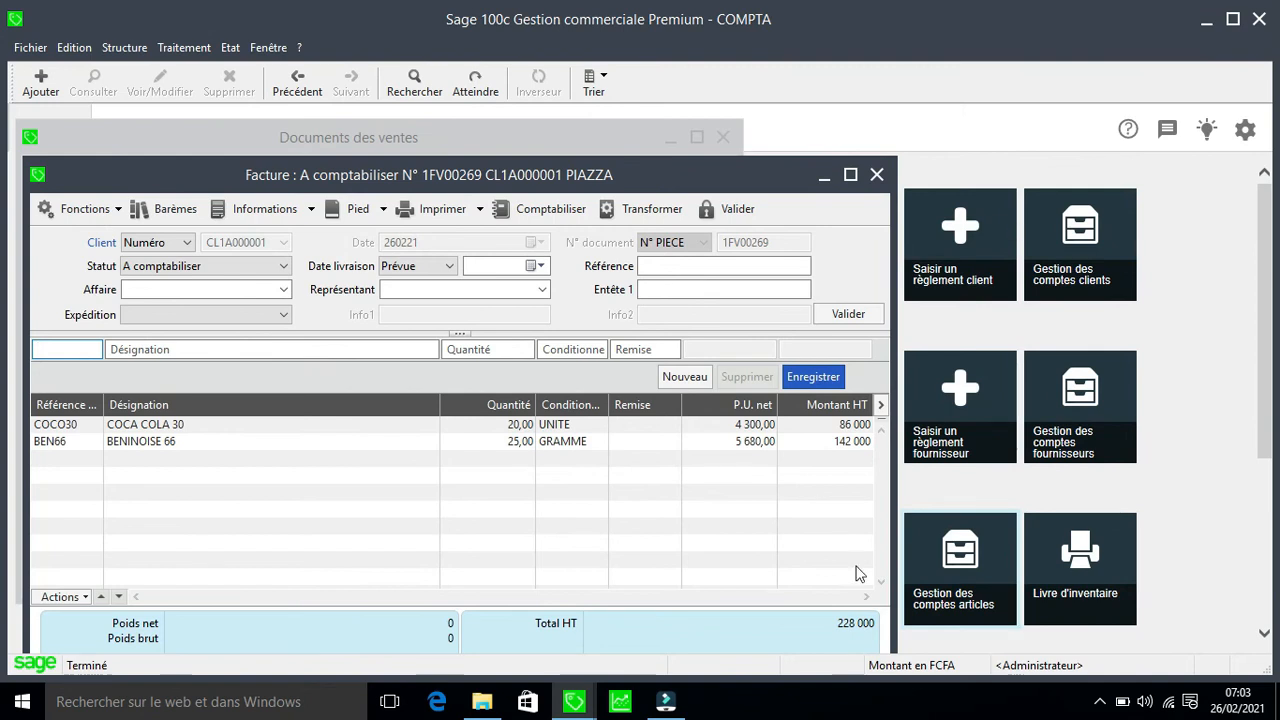
{"action": "left_click", "coordinate": [85, 214]}
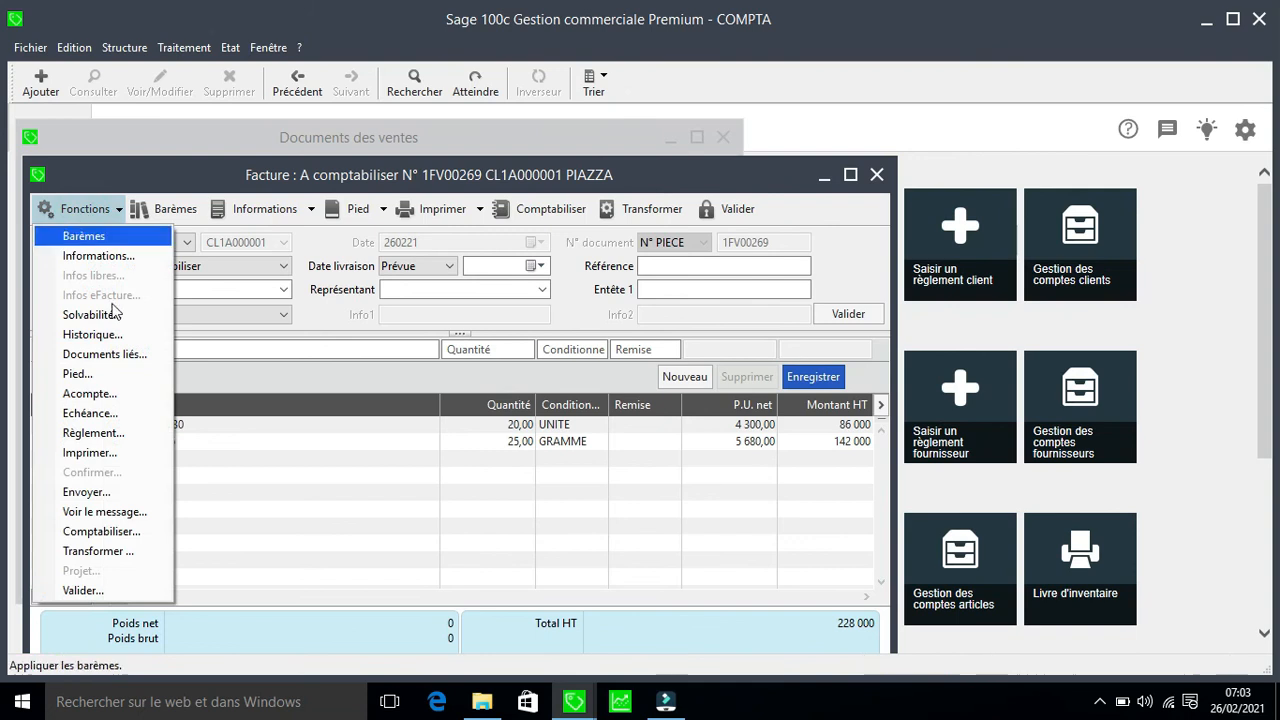
{"action": "left_click", "coordinate": [118, 440]}
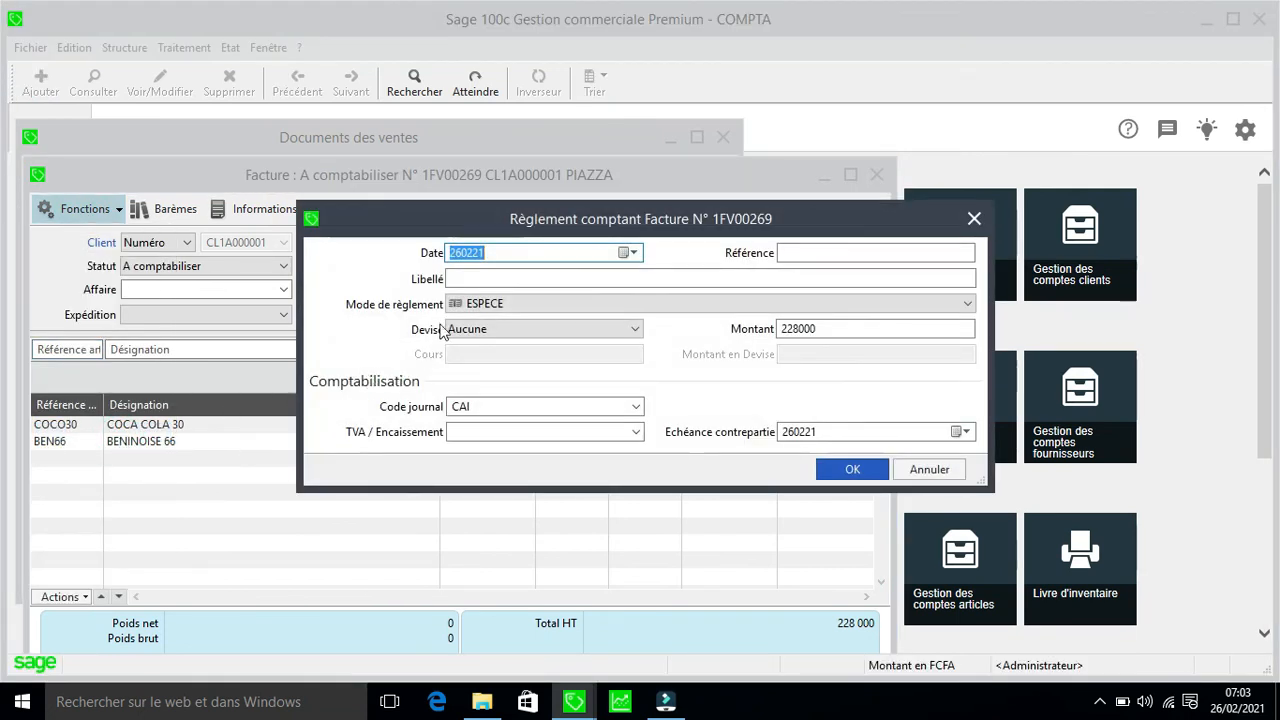
Step: Set the settlement's label to REGLEMENT PAR CHEQUE N°125456
{"action": "left_click", "coordinate": [481, 277]}
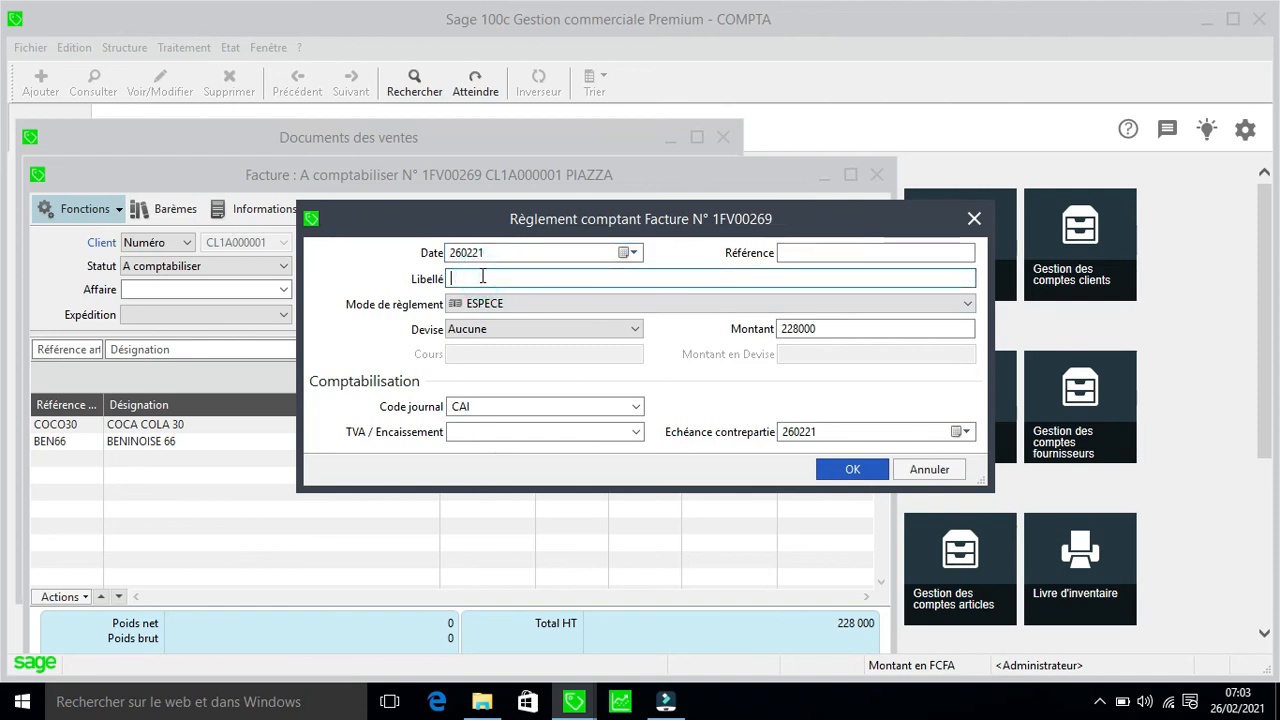
{"action": "type", "text": "R"}
{"action": "type", "text": "EG"}
{"action": "type", "text": "LE"}
{"action": "type", "text": "ME"}
{"action": "type", "text": "?T"}
{"action": "key", "text": "BackSpace"}
{"action": "key", "text": "BackSpace"}
{"action": "key", "text": "BackSpace"}
{"action": "type", "text": "NT PAR"}
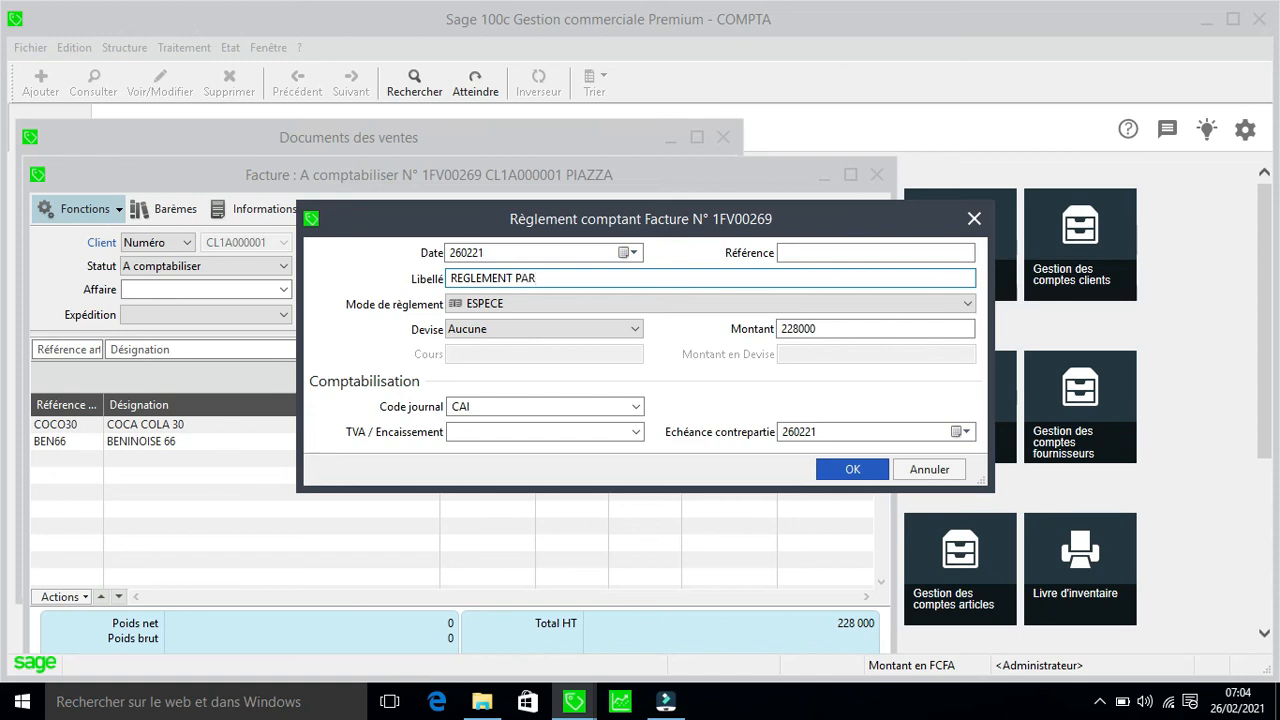
{"action": "type", "text": "C"}
{"action": "type", "text": "CHEA"}
{"action": "key", "text": "BackSpace"}
{"action": "type", "text": "QUE N+"}
{"action": "key", "text": "BackSpace"}
{"action": "type", "text": "="}
{"action": "key", "text": "BackSpace"}
{"action": "type", "text": "°12545"}
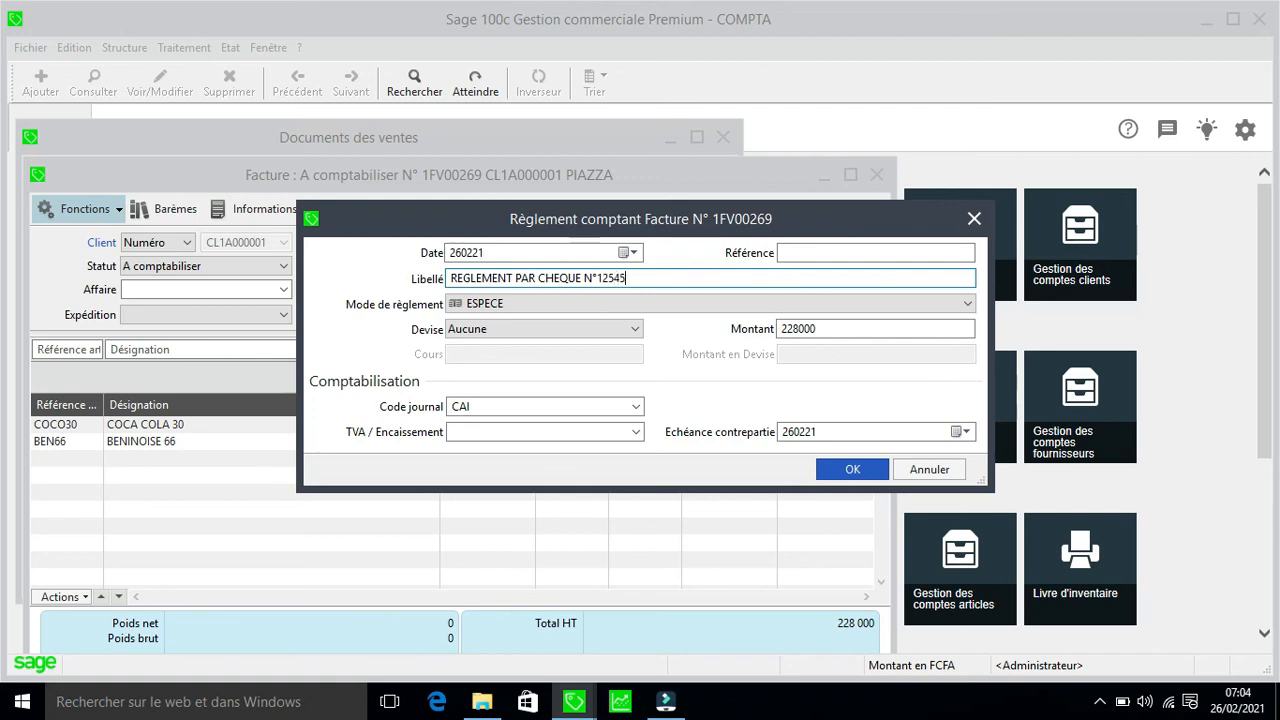
{"action": "type", "text": "6"}
Step: Set the settlement's payment method to CHEQUE and its journal code to UBA, and validate the settlement
{"action": "left_click", "coordinate": [967, 308]}
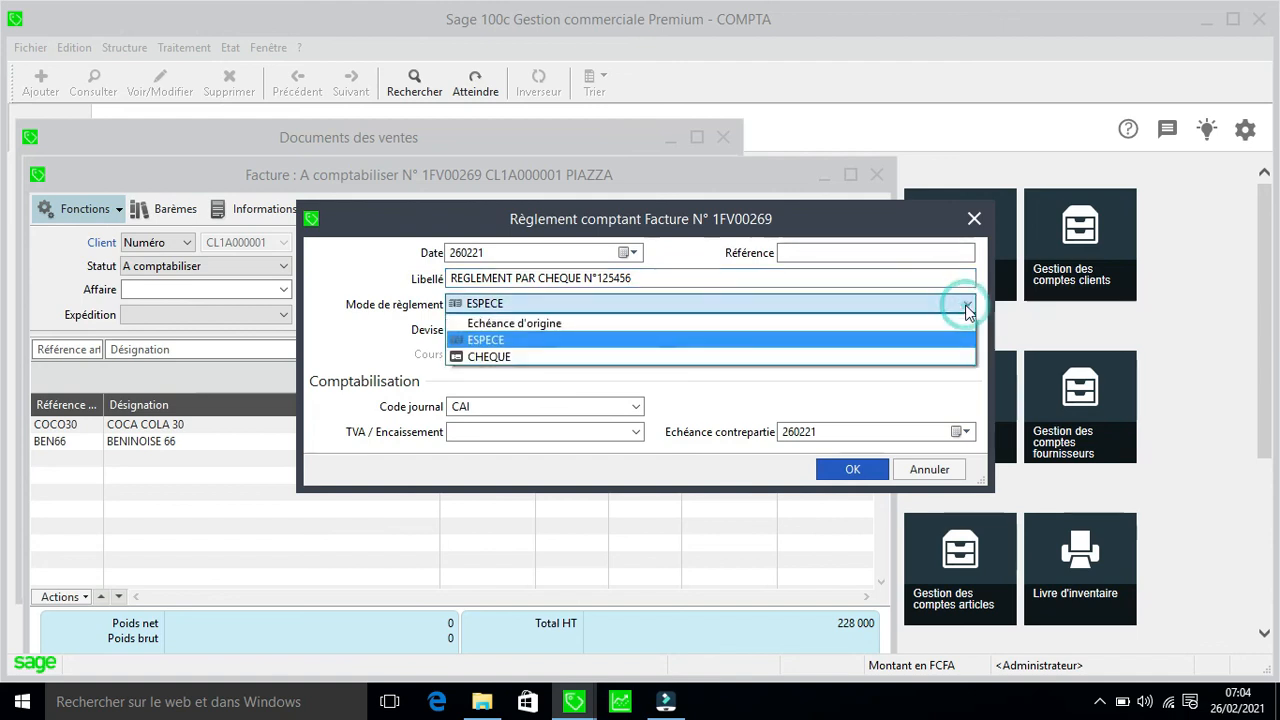
{"action": "left_click", "coordinate": [886, 357]}
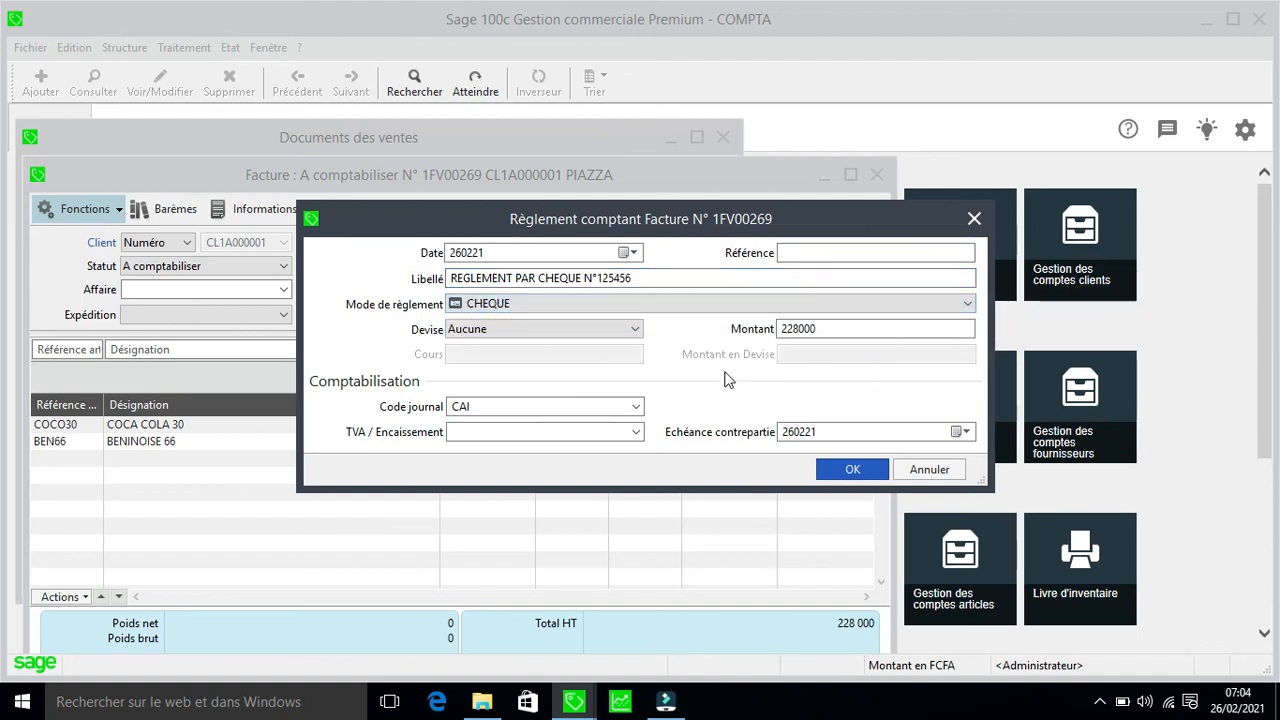
{"action": "left_click", "coordinate": [635, 408]}
{"action": "left_click", "coordinate": [635, 410]}
{"action": "key", "text": "BackSpace"}
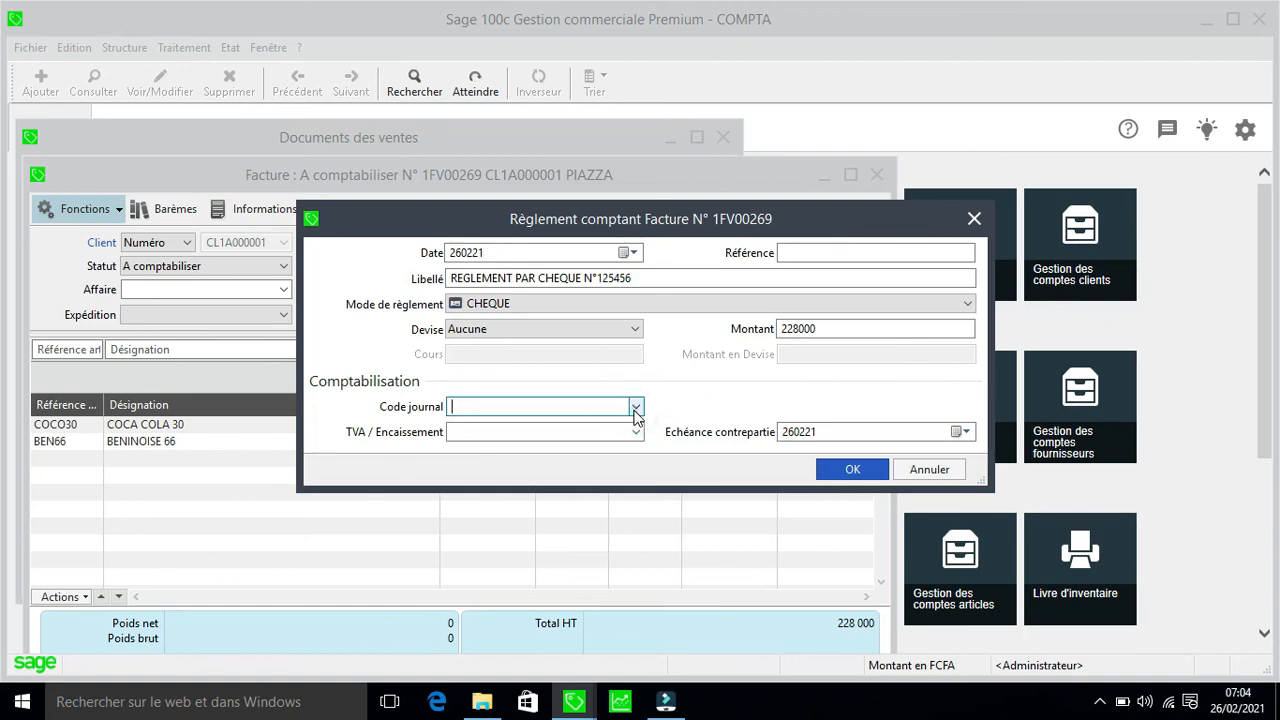
{"action": "left_click", "coordinate": [635, 410]}
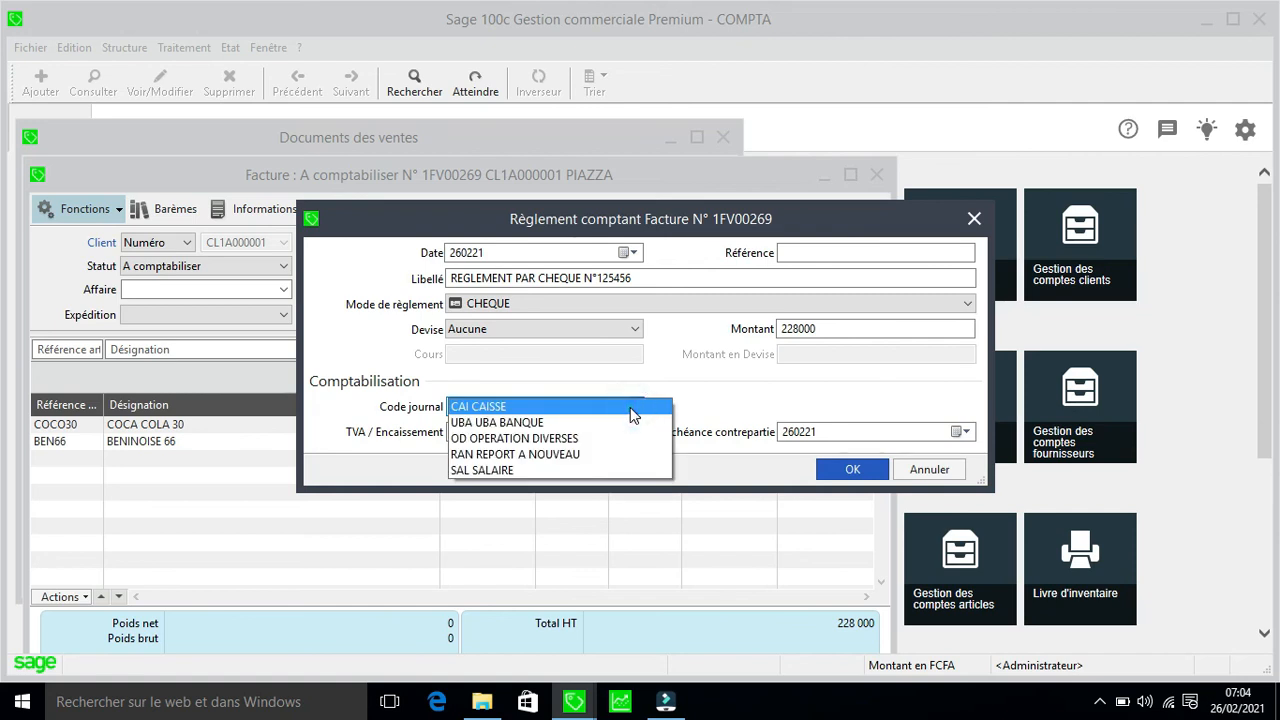
{"action": "left_click", "coordinate": [620, 423]}
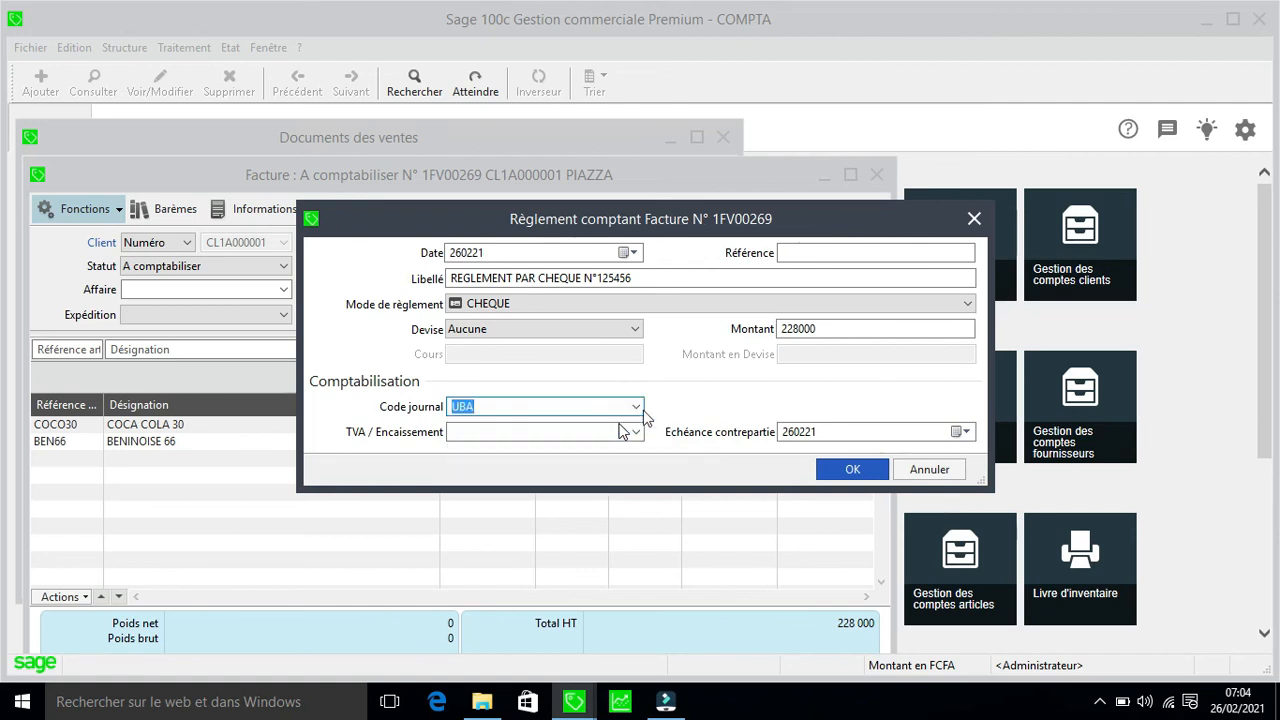
{"action": "left_click", "coordinate": [826, 335]}
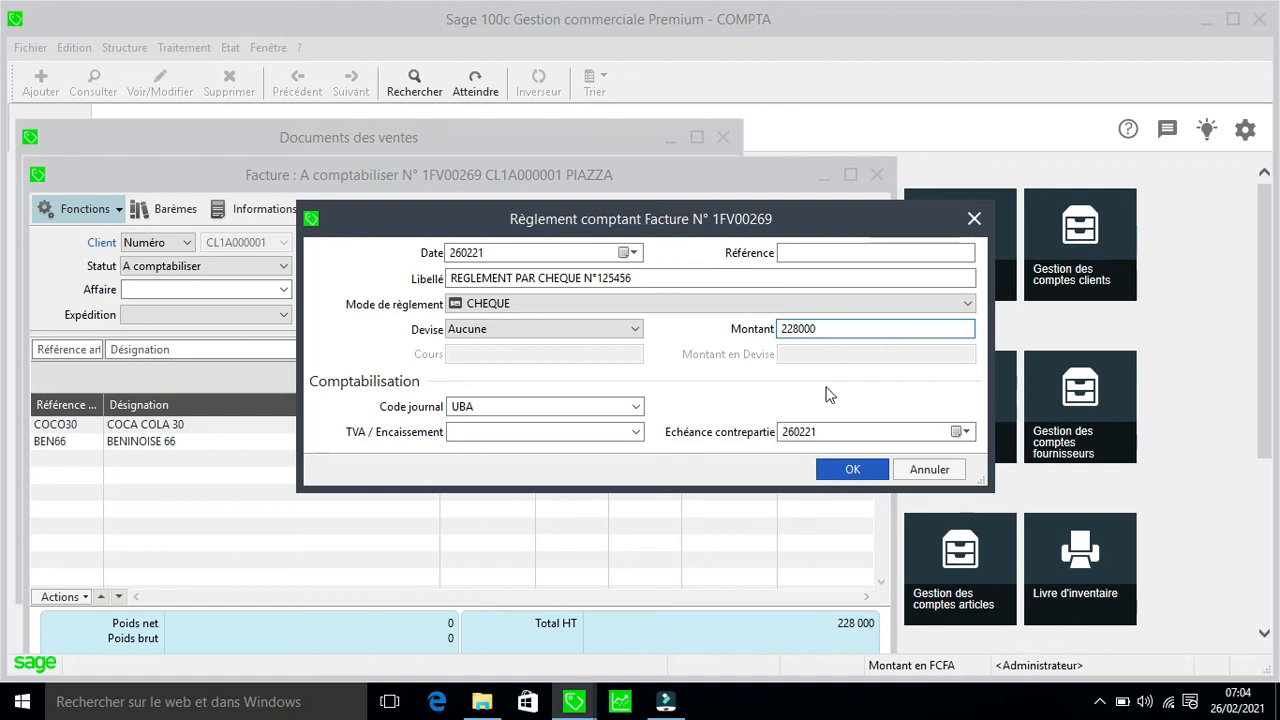
{"action": "left_click", "coordinate": [852, 469]}
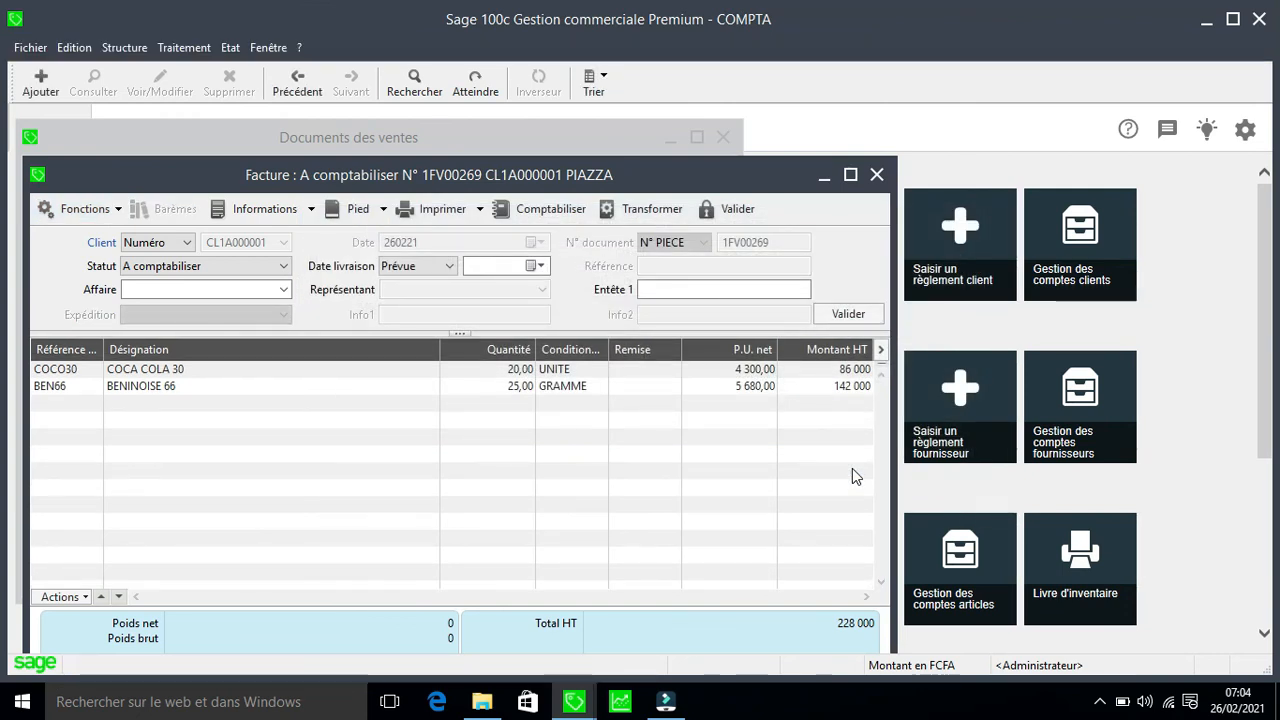
{"action": "left_click", "coordinate": [533, 386]}
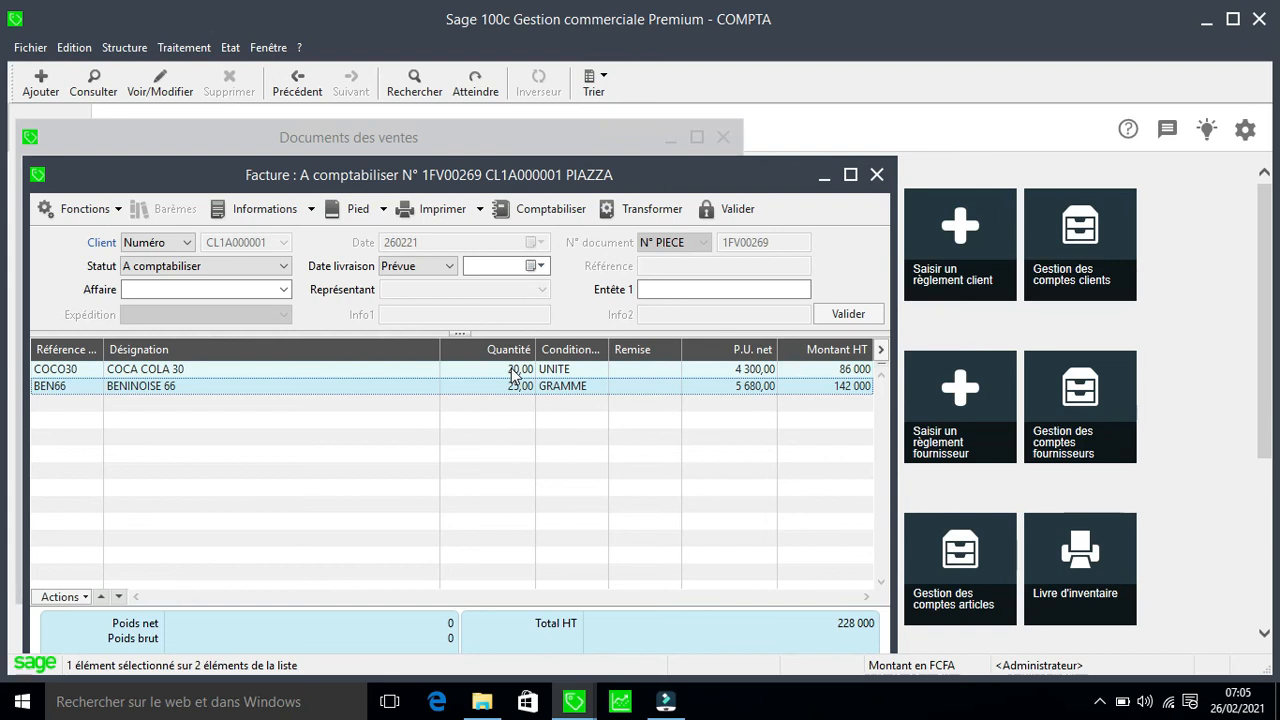
{"action": "left_click", "coordinate": [519, 370]}
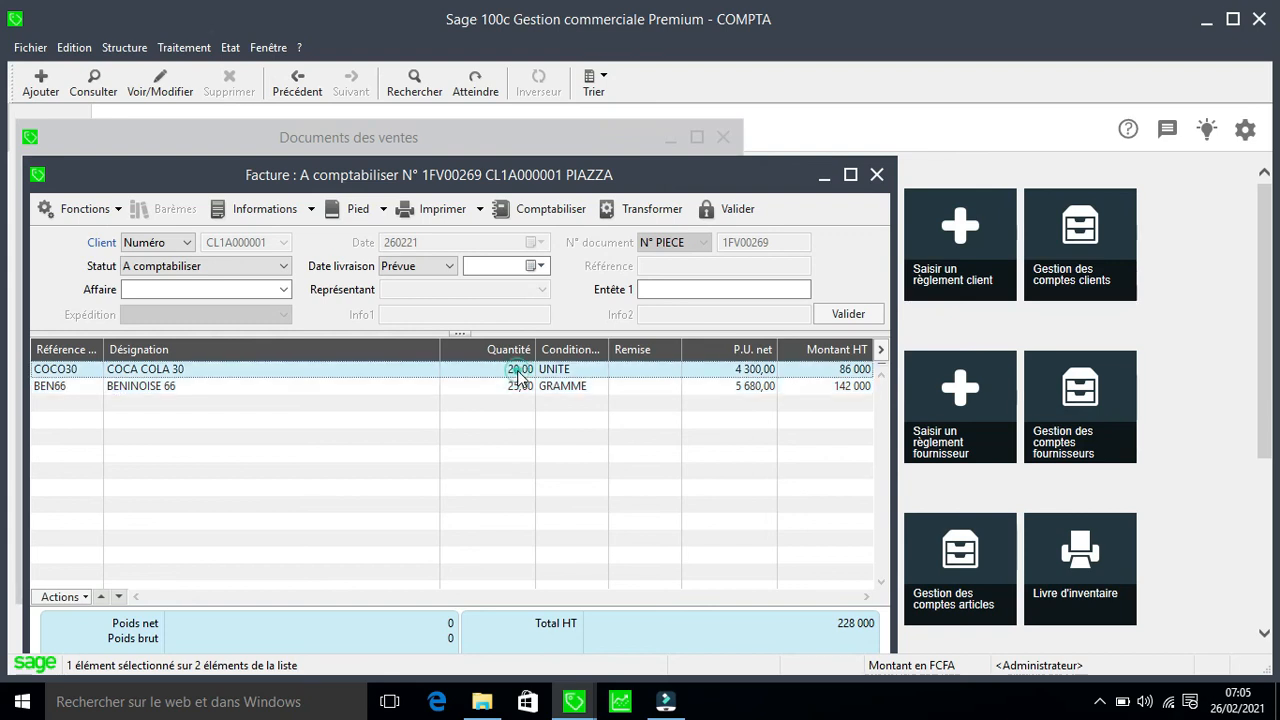